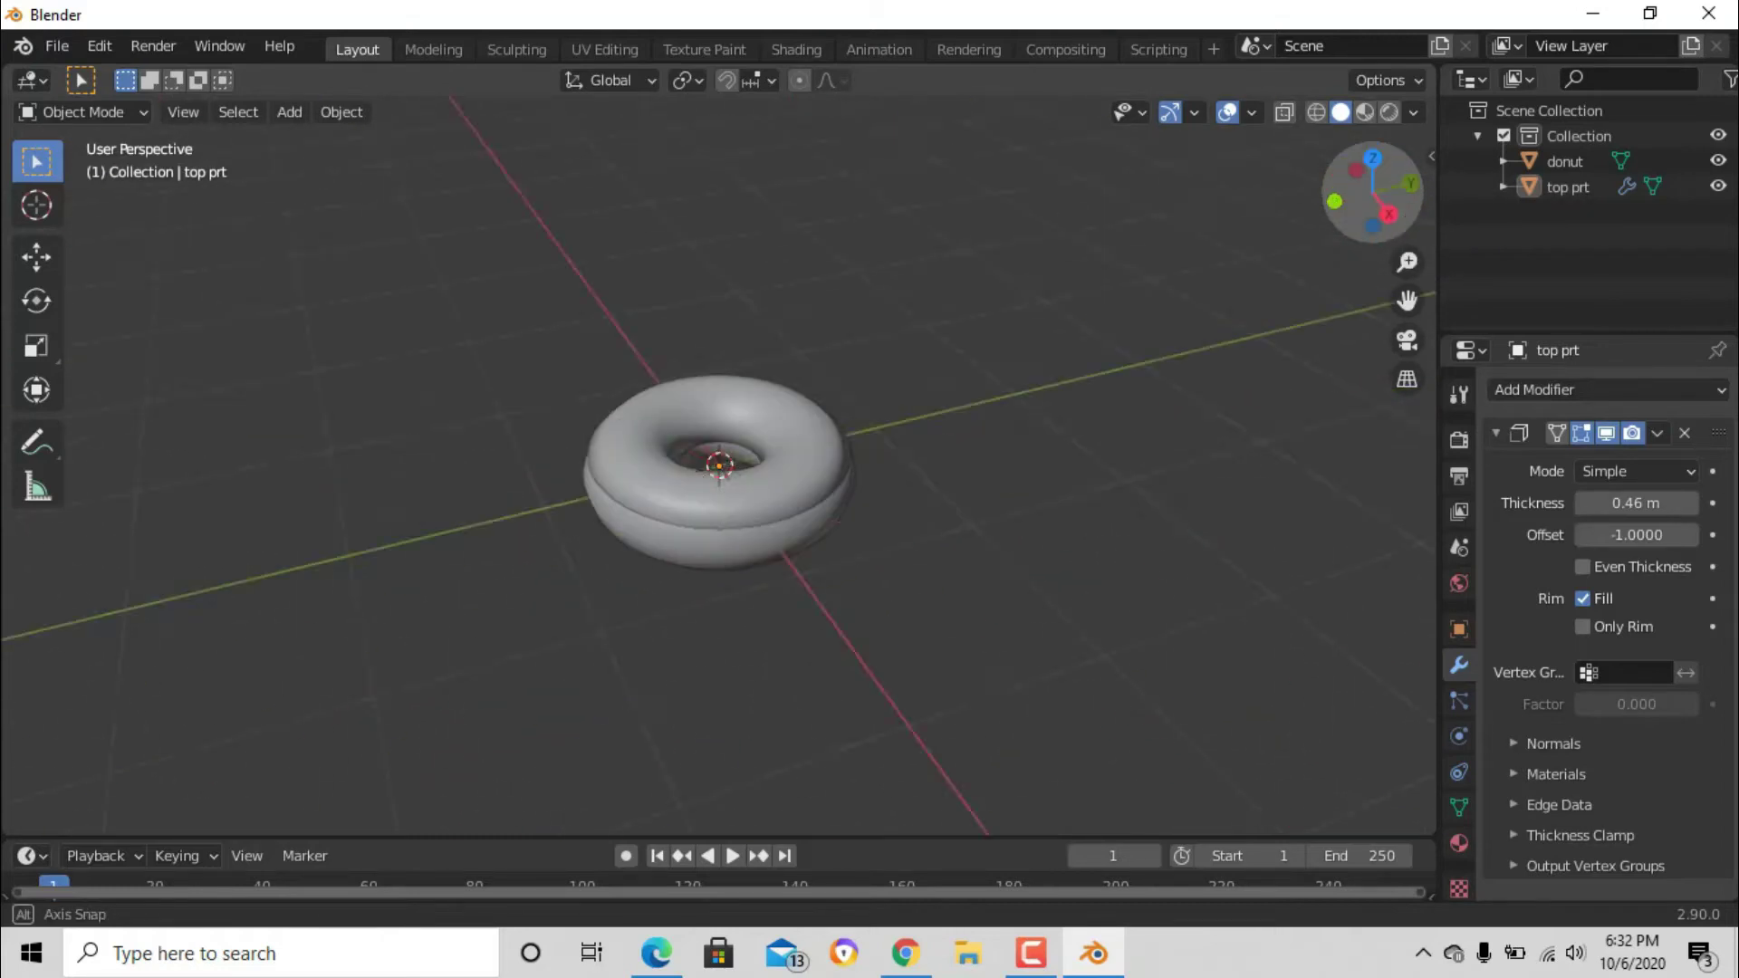
Step: Orbit the viewport around the torus rotated 90° on Y
drag(1467, 213, 1467, 213)
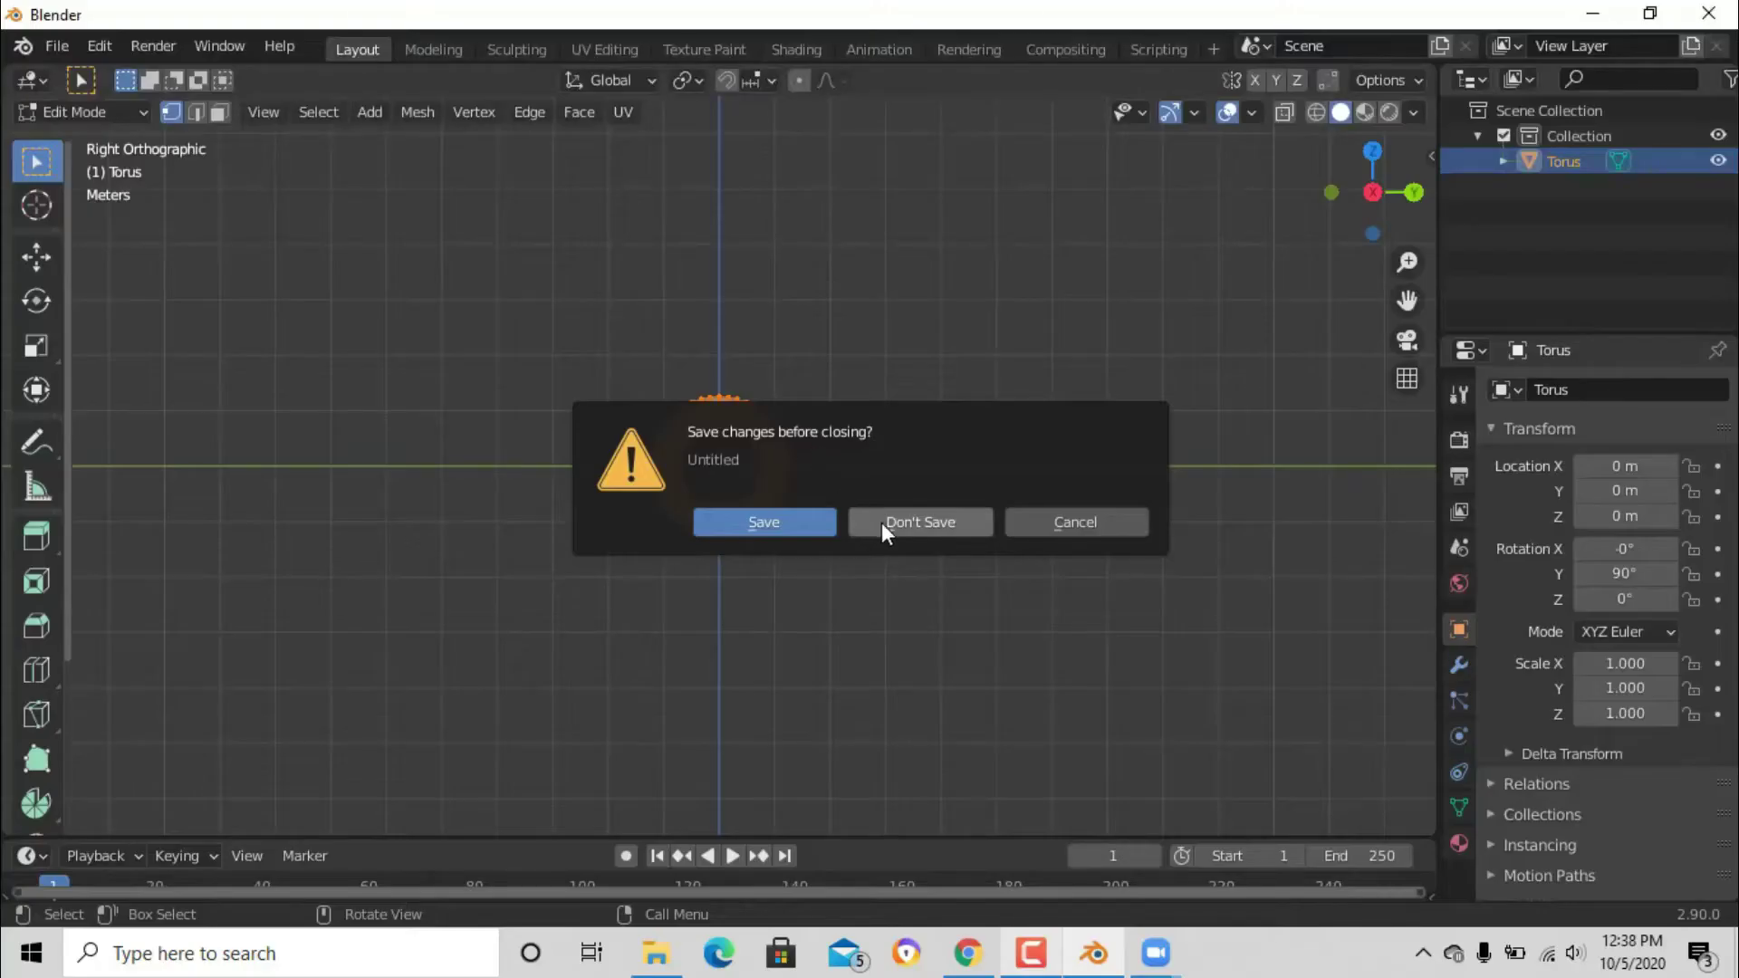
Step: Discard the old scene without saving and delete the default camera, cube and light
click(910, 523)
key(a)
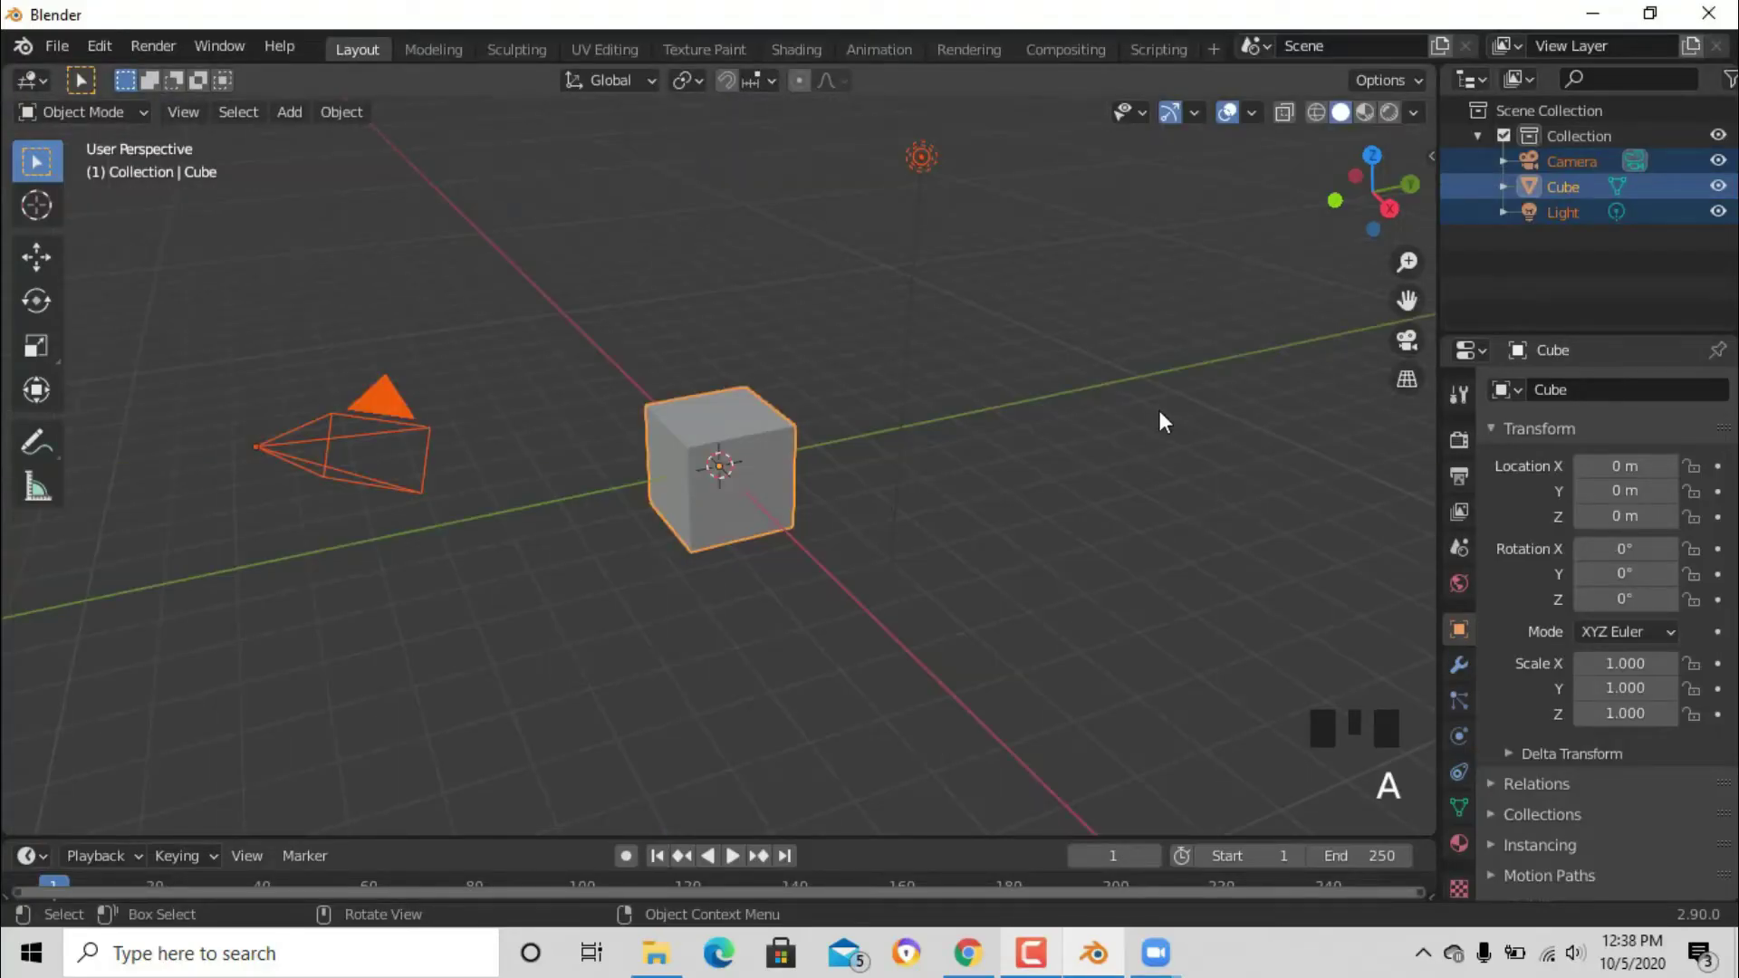
key(x)
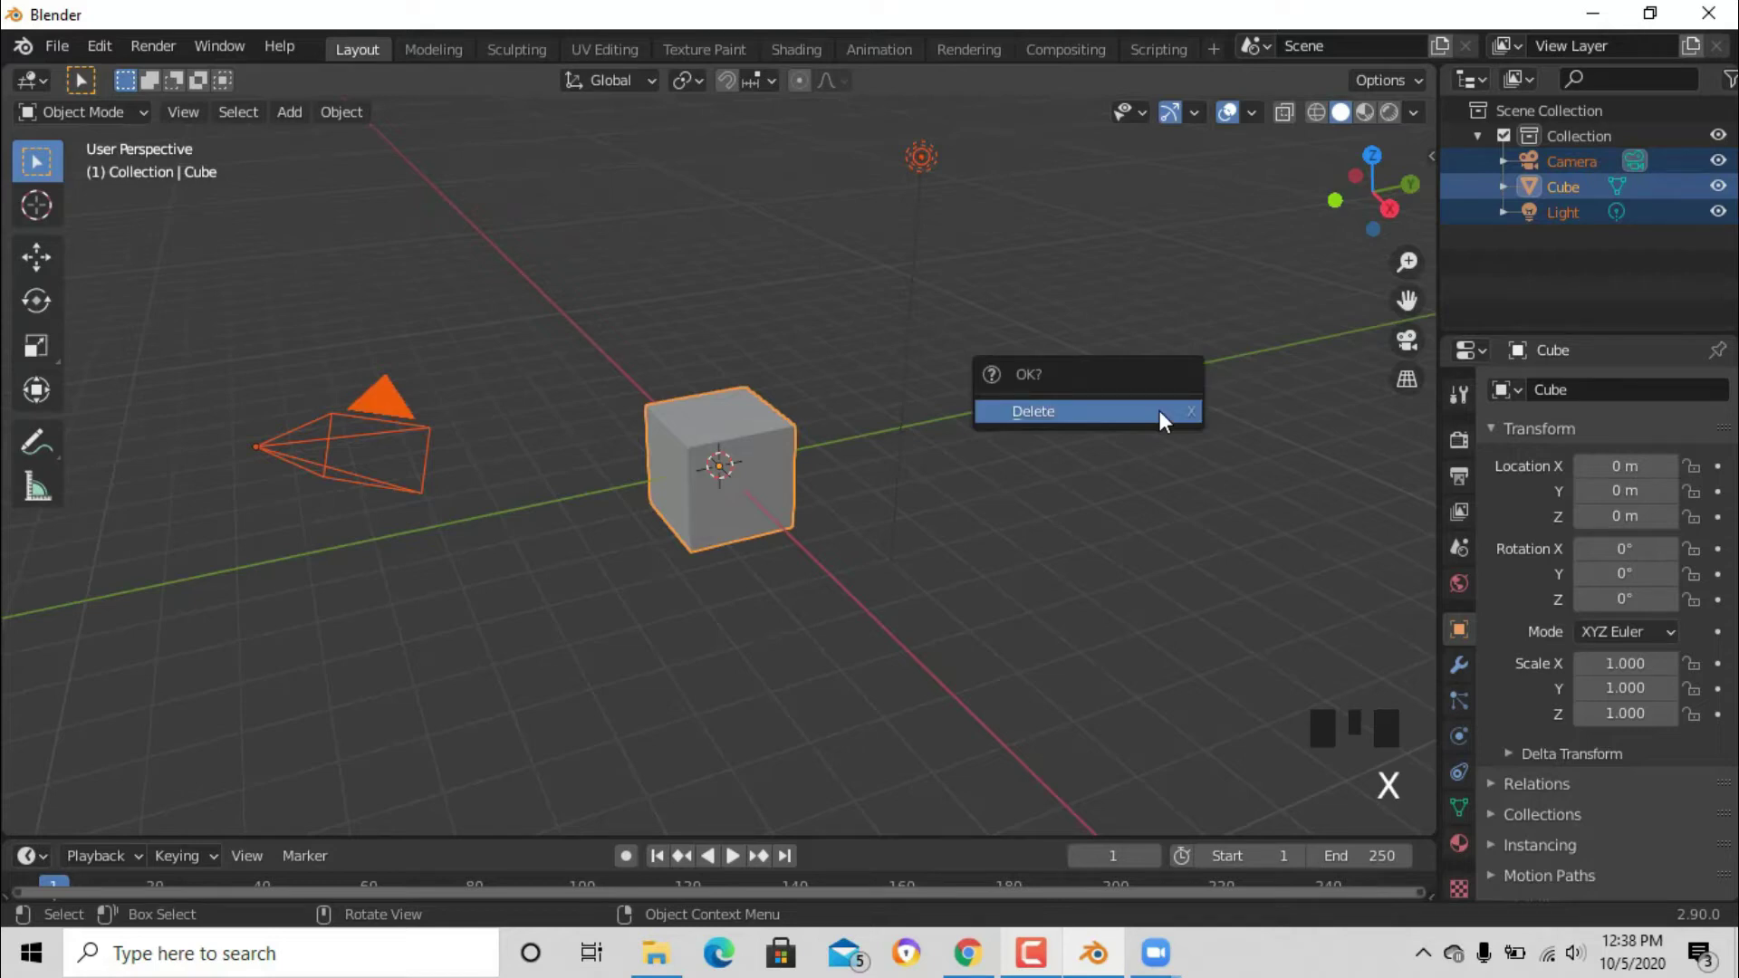
double_click(1160, 415)
Step: Add a torus and rotate it 90° about Y
key(shift+a)
mouse_move(801, 433)
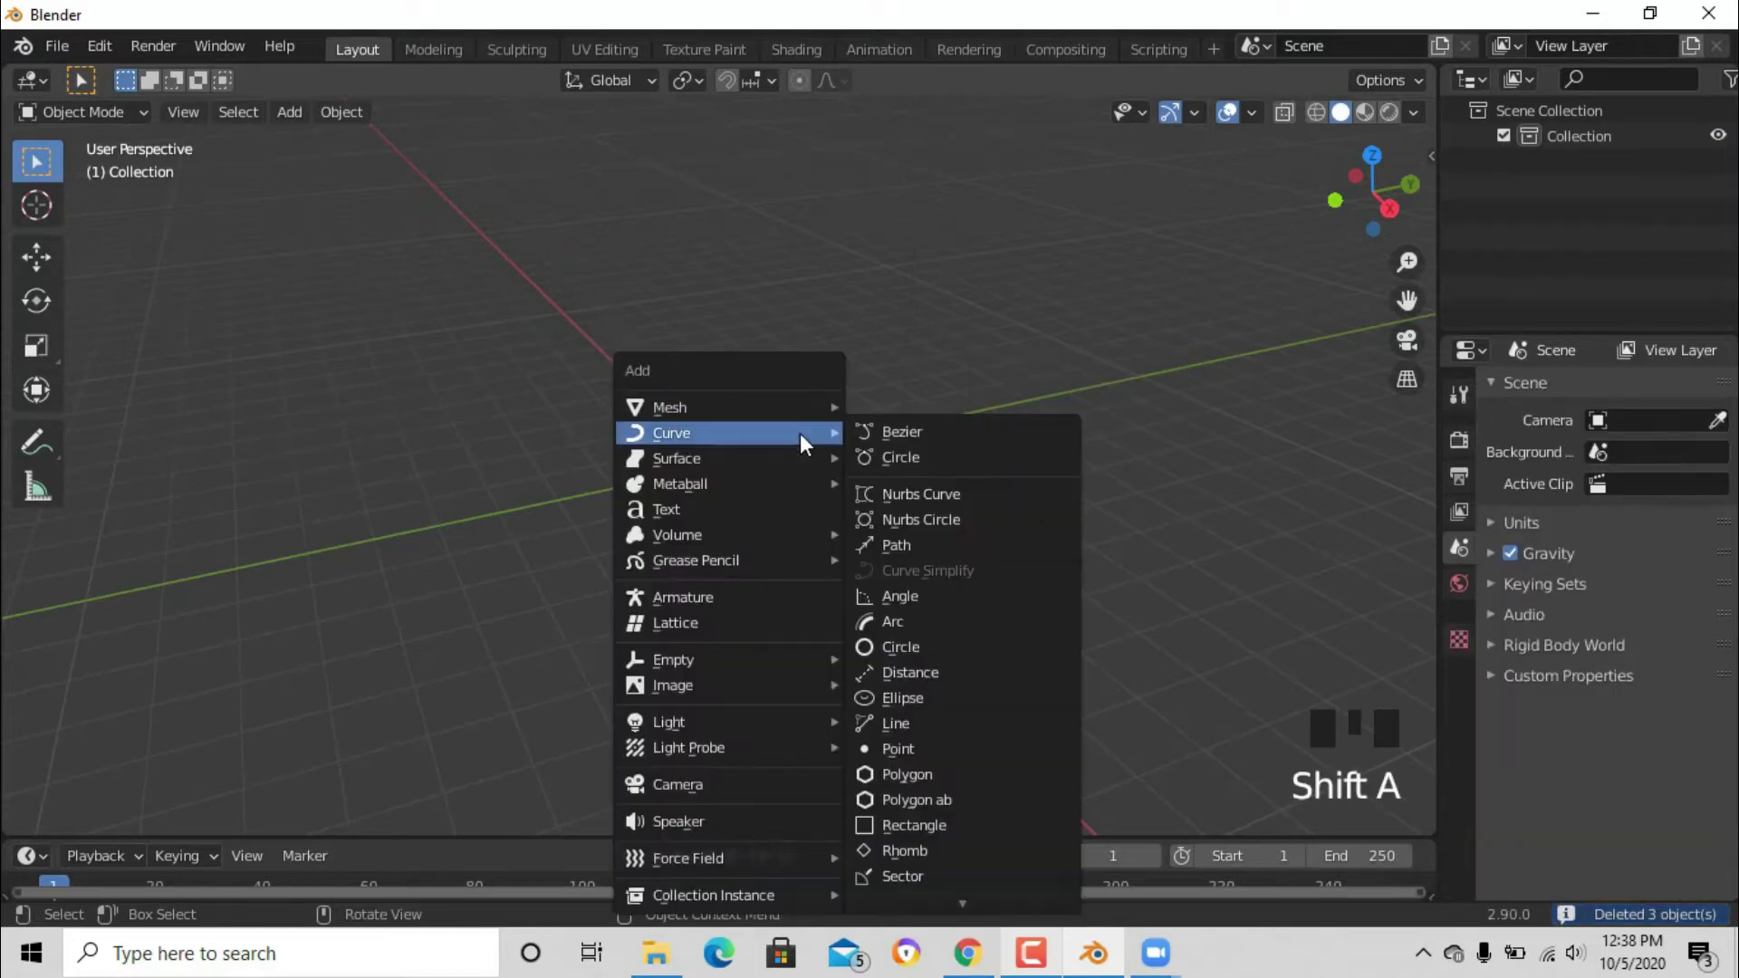
mouse_move(770, 404)
click(934, 583)
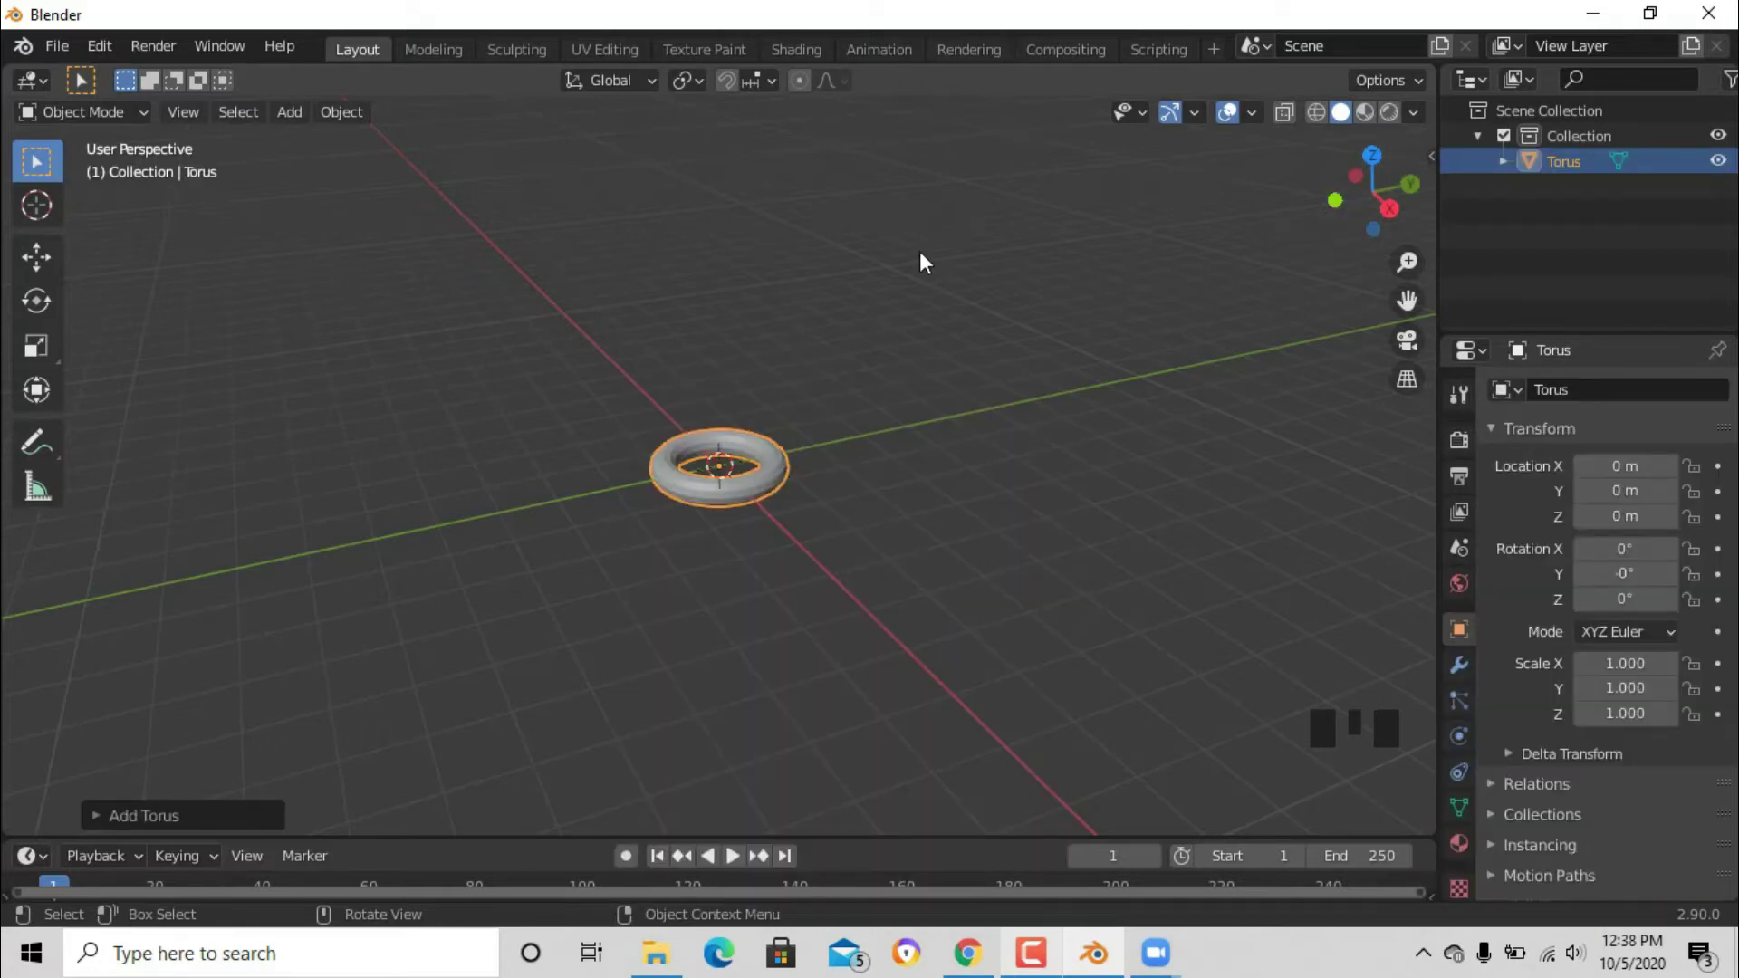
text(ry90)
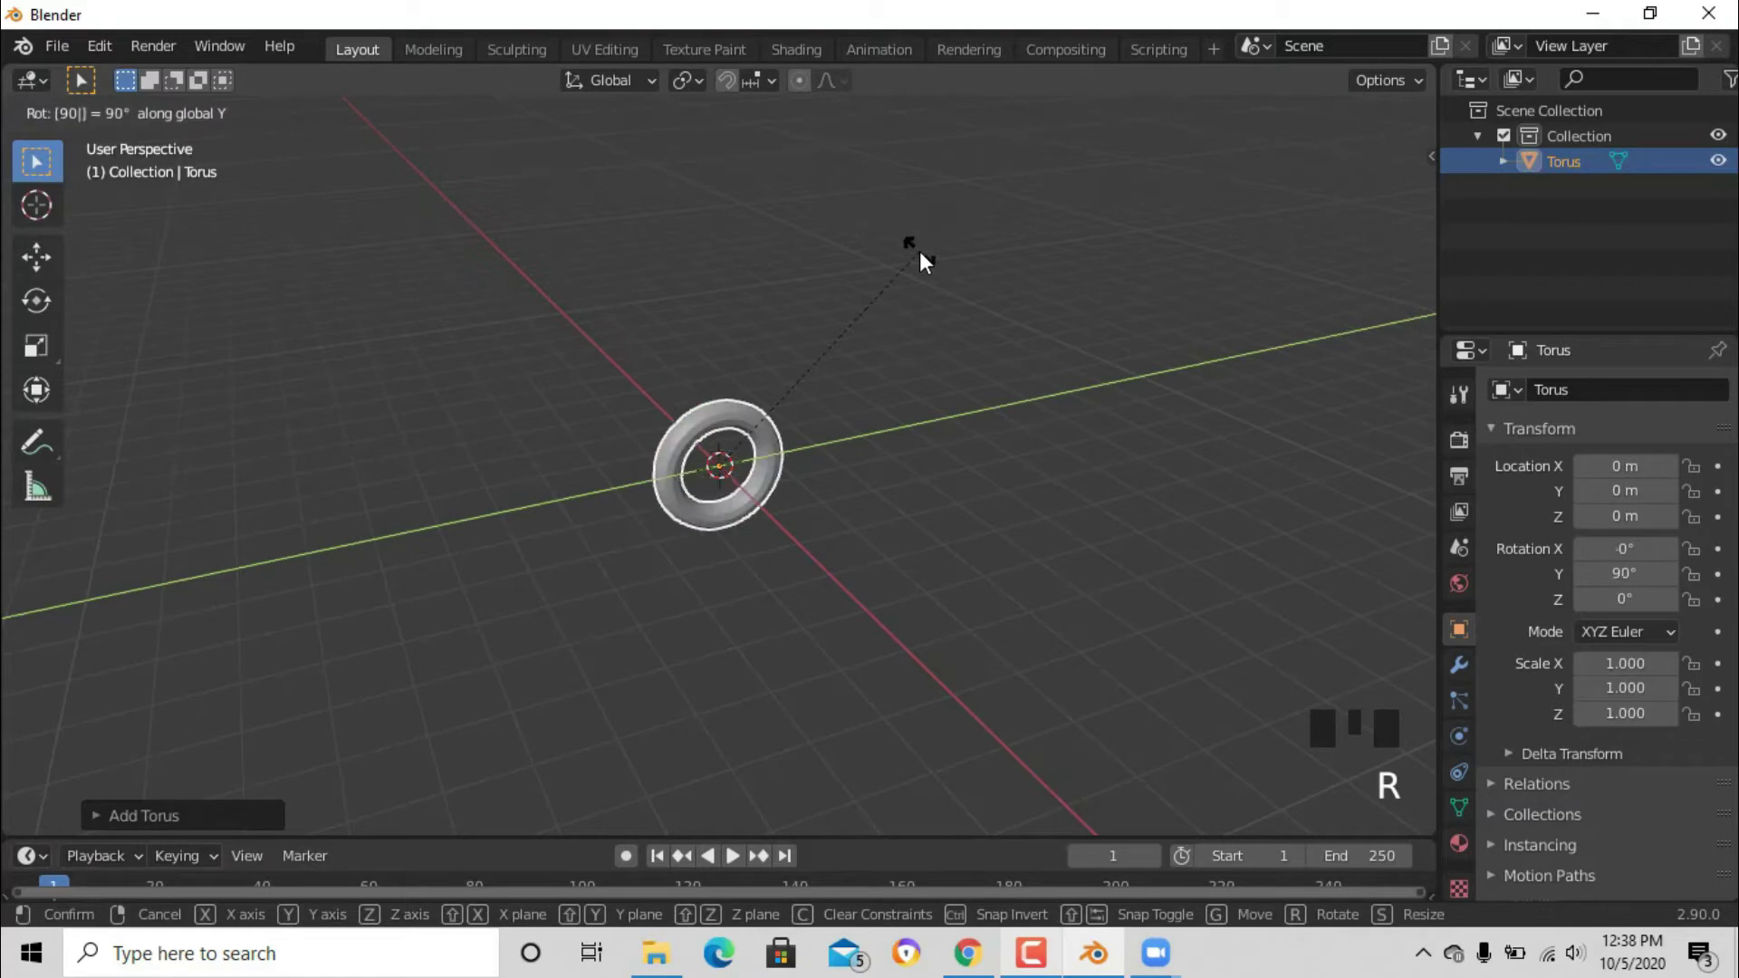
key(Return)
drag(1395, 192, 1376, 202)
Step: In Edit Mode, box-select the top half of the torus from the side view
key(Tab)
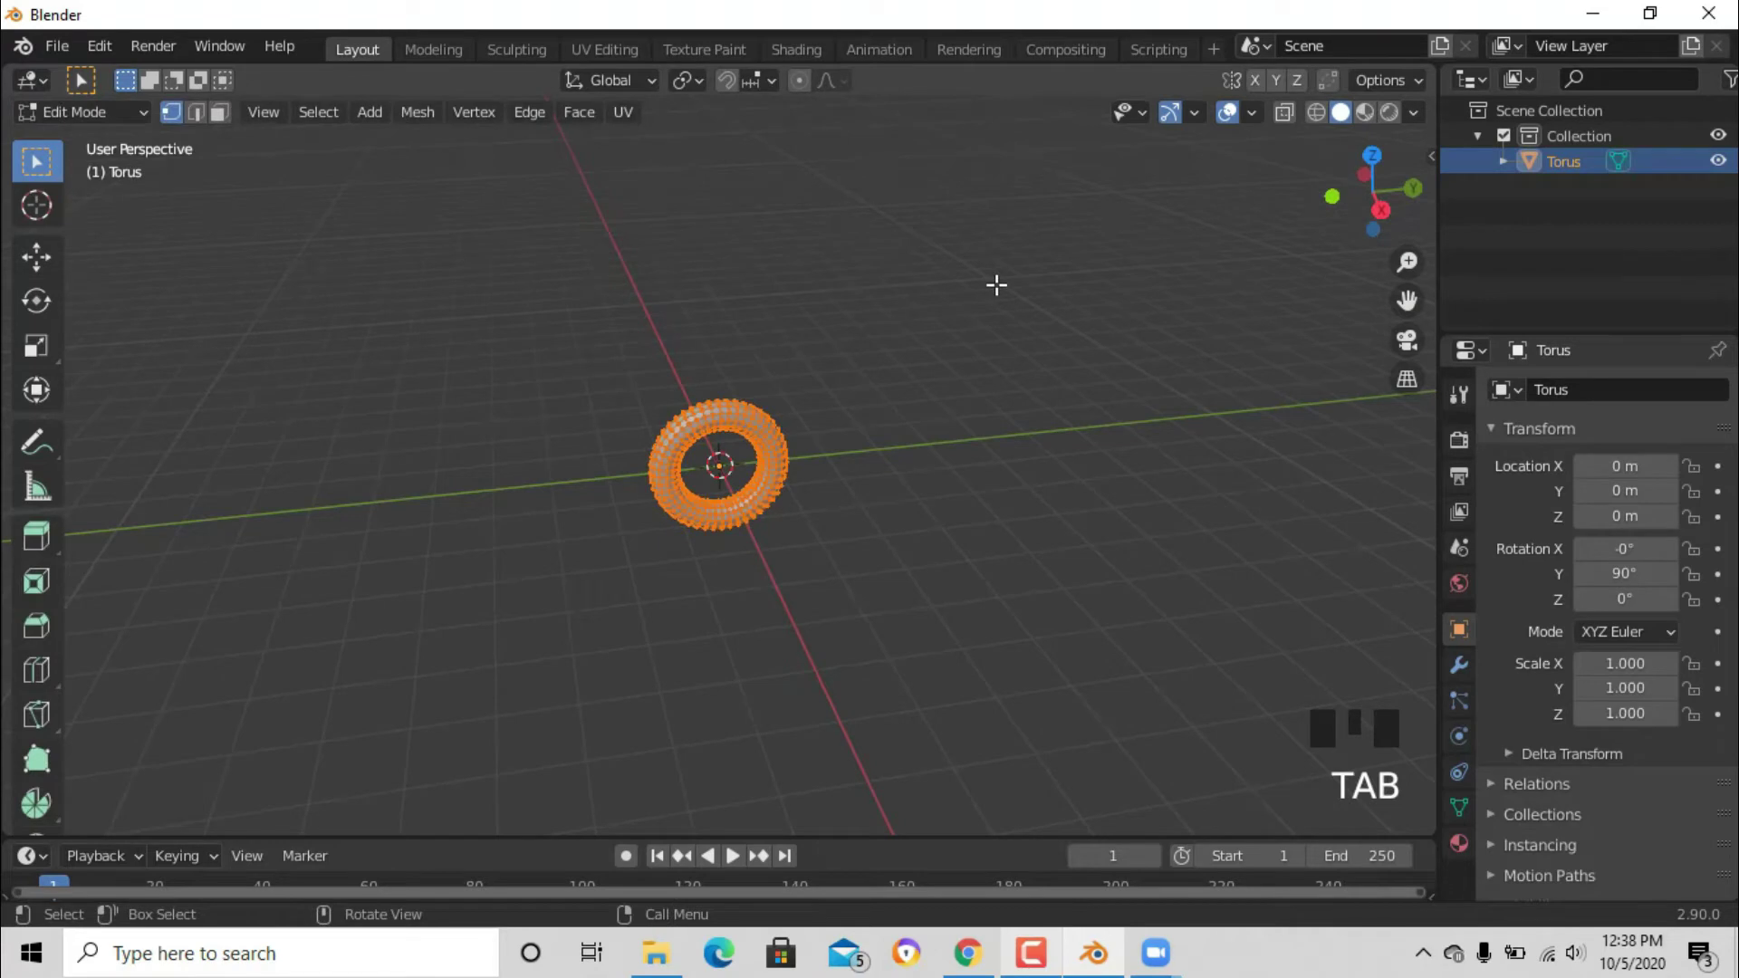
key(KP_3)
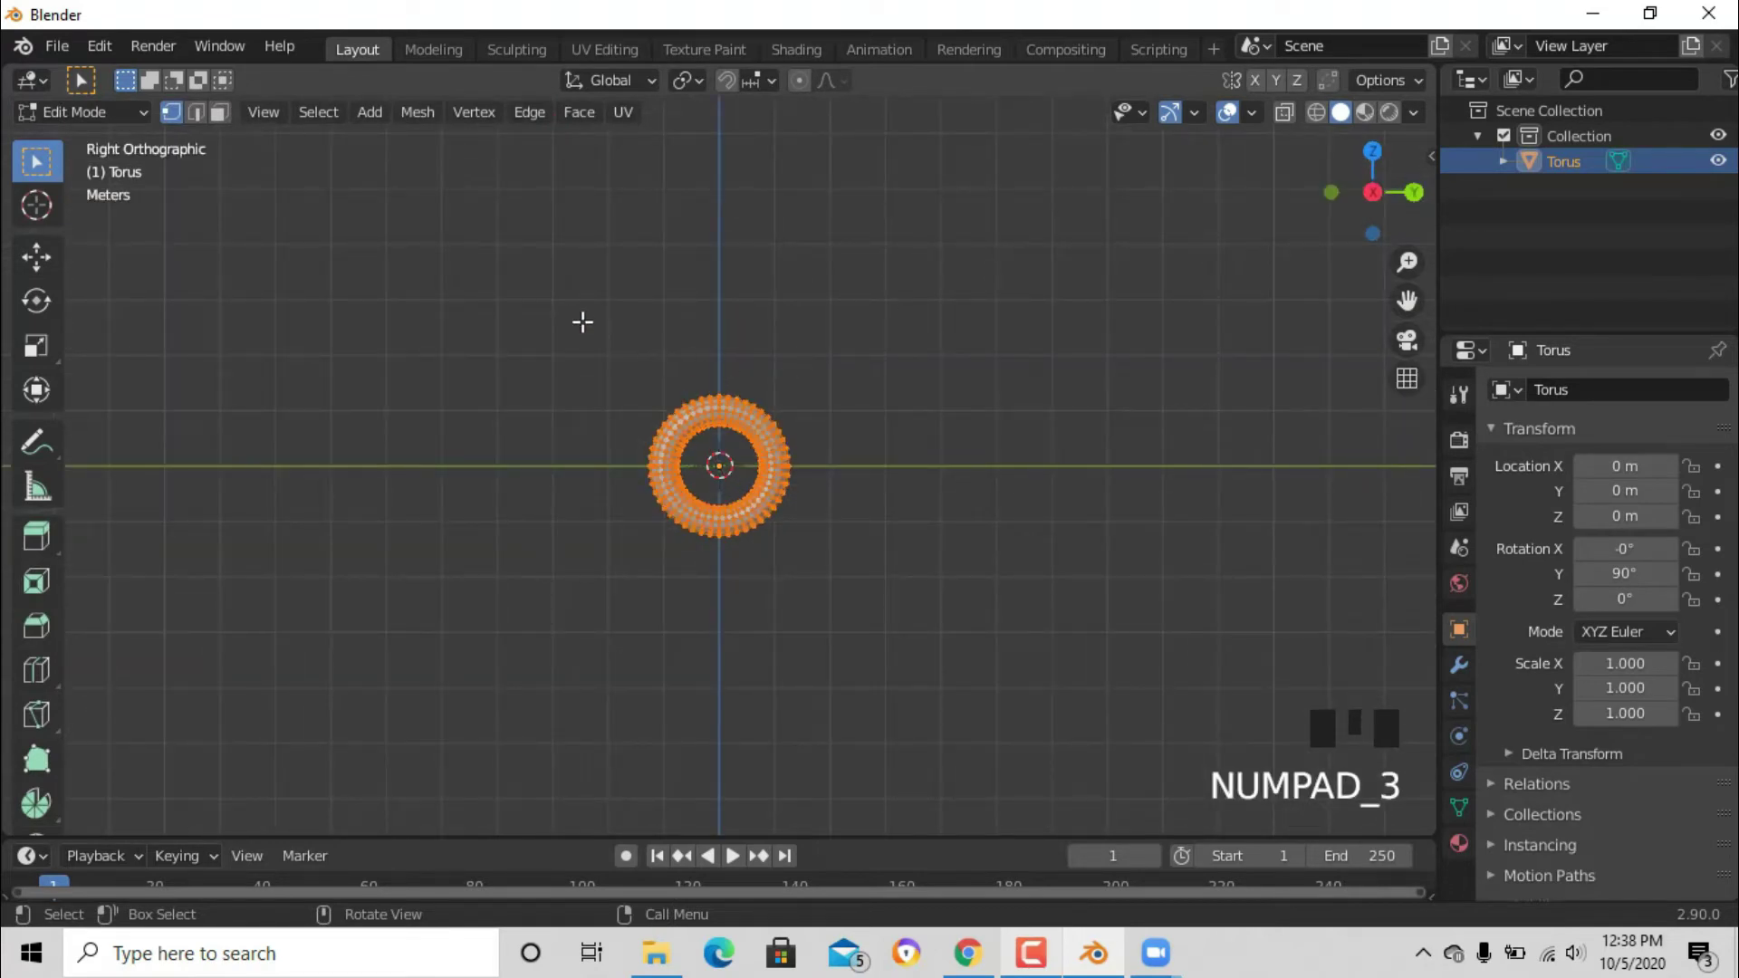
drag(606, 324, 793, 462)
key(KP_1)
key(KP_4)
key(KP_4)
key(KP_4)
key(KP_4)
key(KP_4)
key(KP_4)
key(KP_4)
key(KP_4)
key(KP_4)
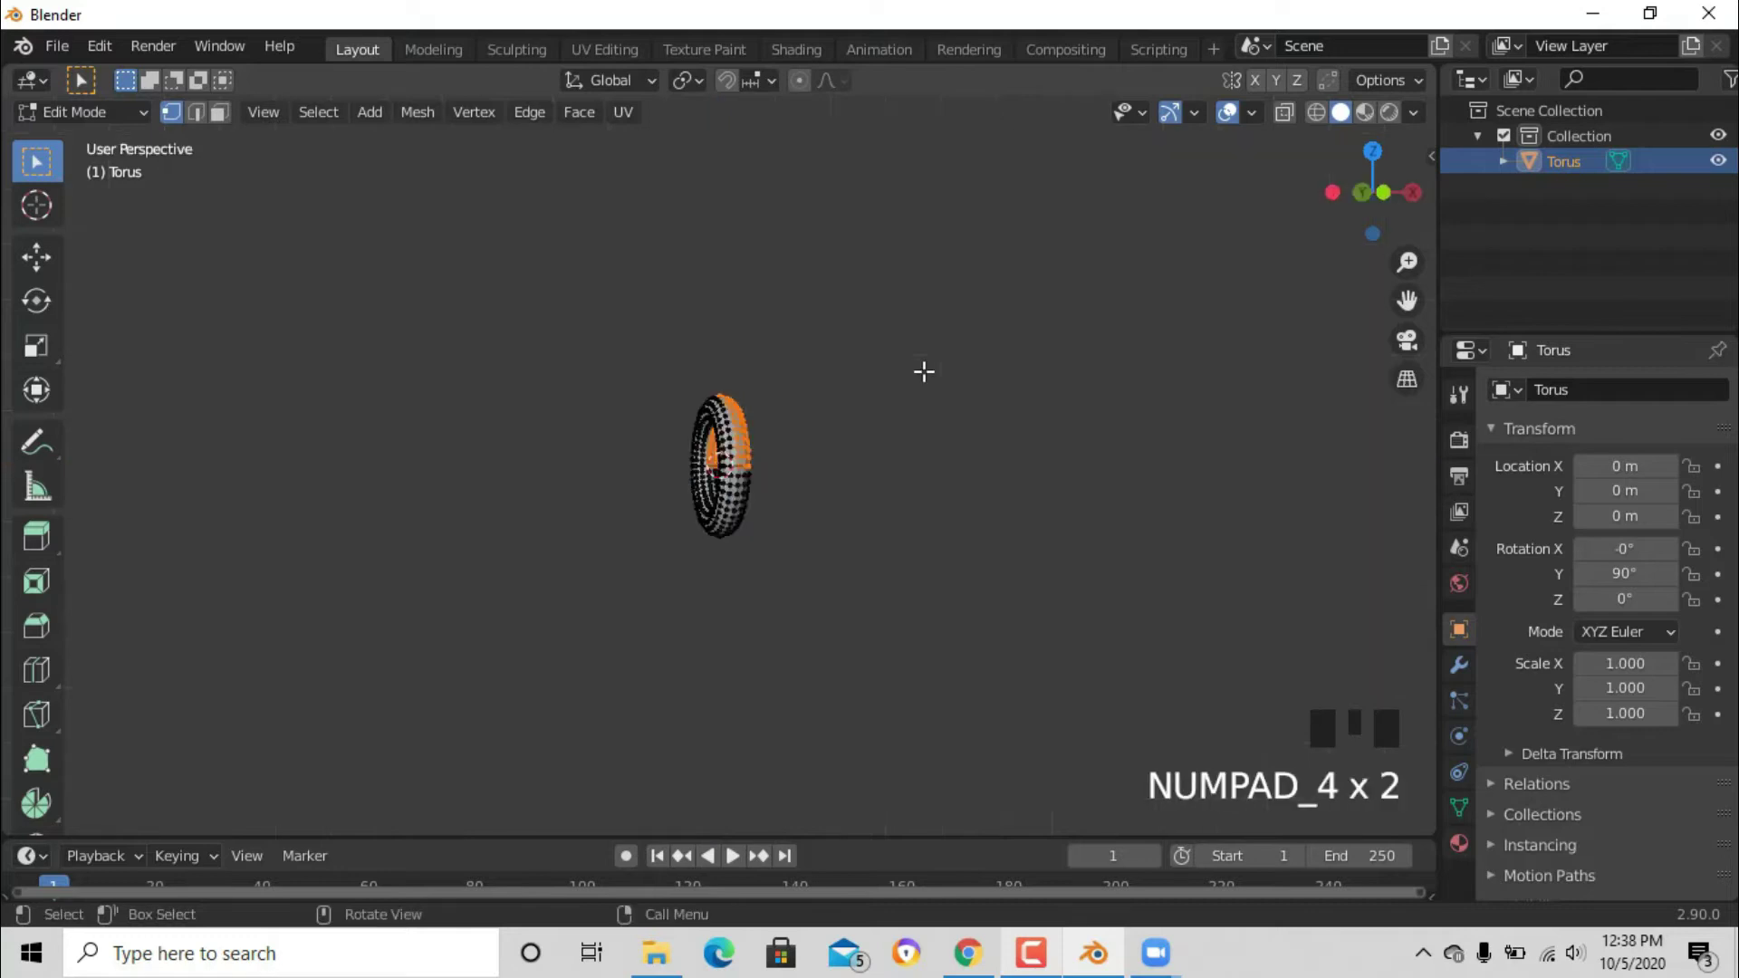
key(KP_6)
shift+drag(633, 380, 812, 466)
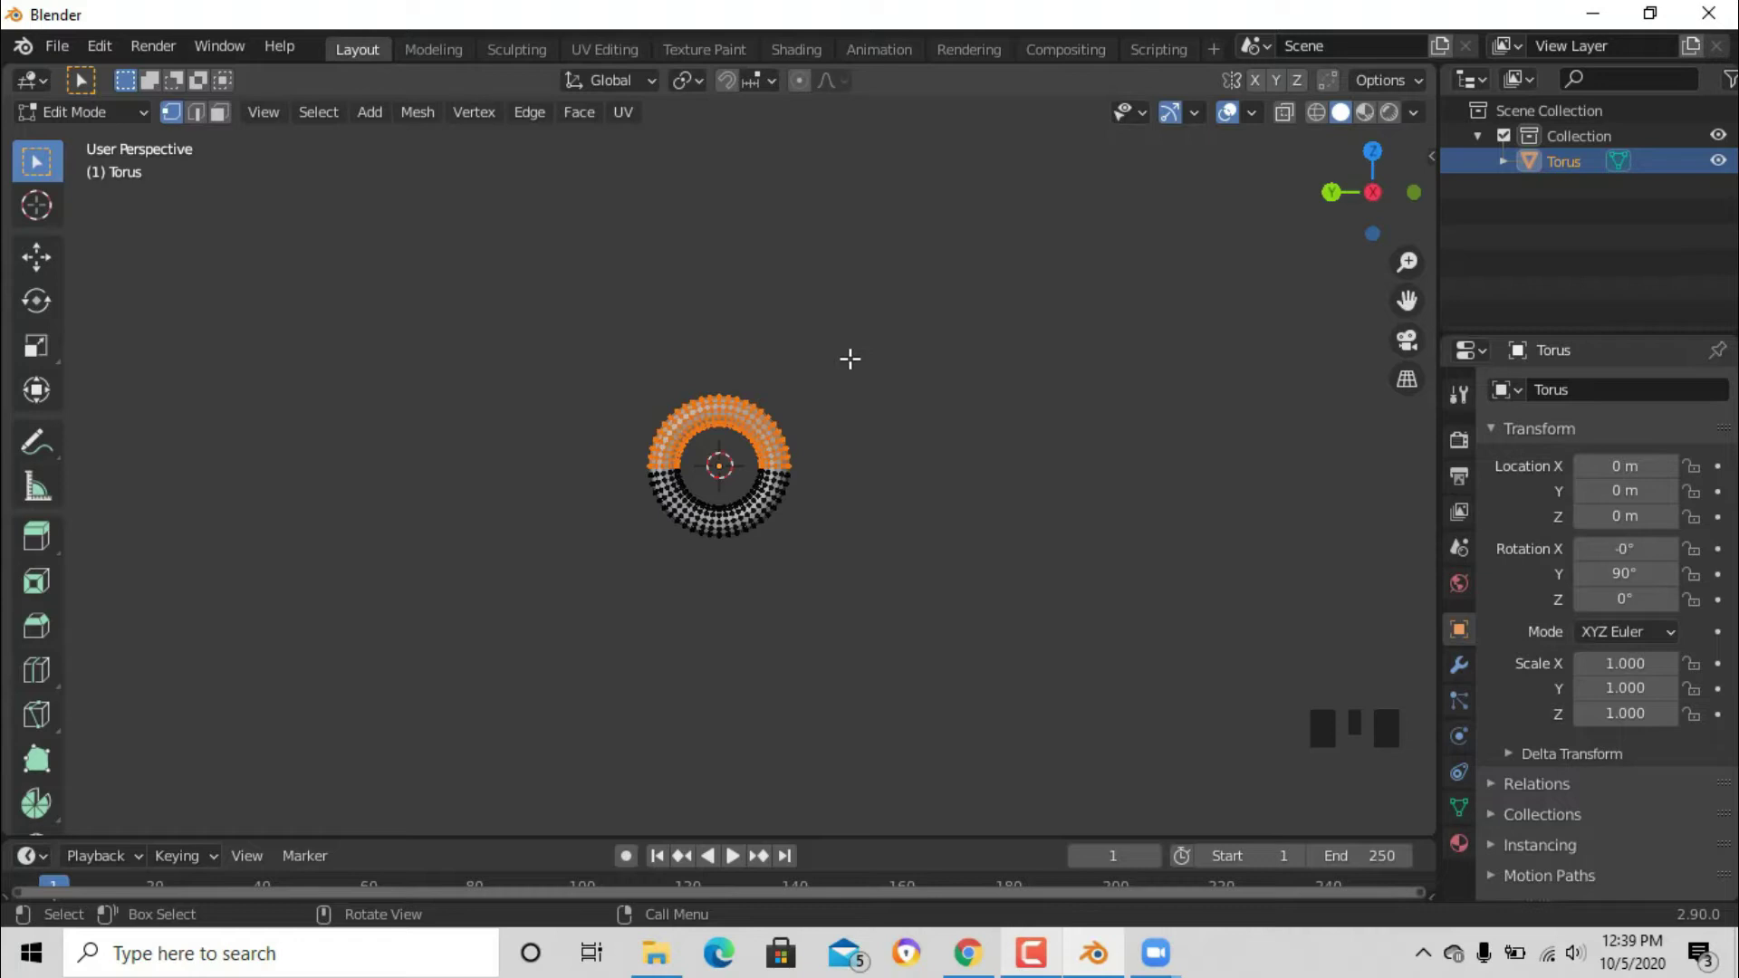
Step: Extrude the selected top half upward about 0.93 m into an elongated link
click(197, 112)
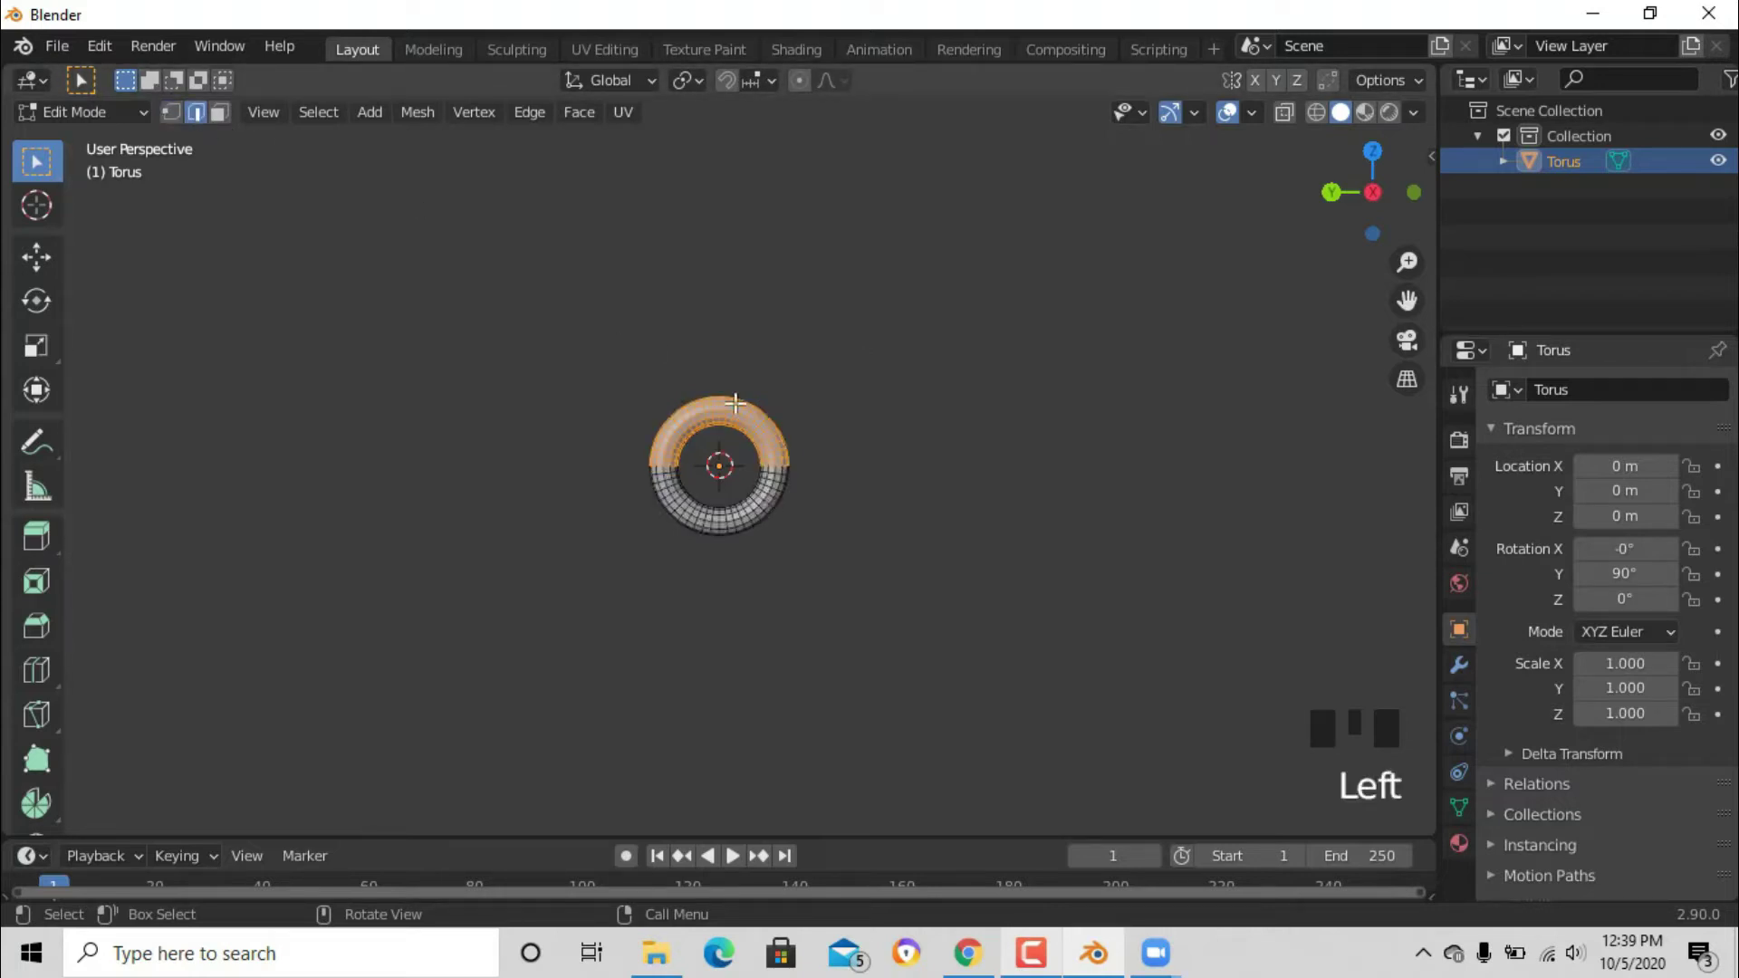
click(36, 535)
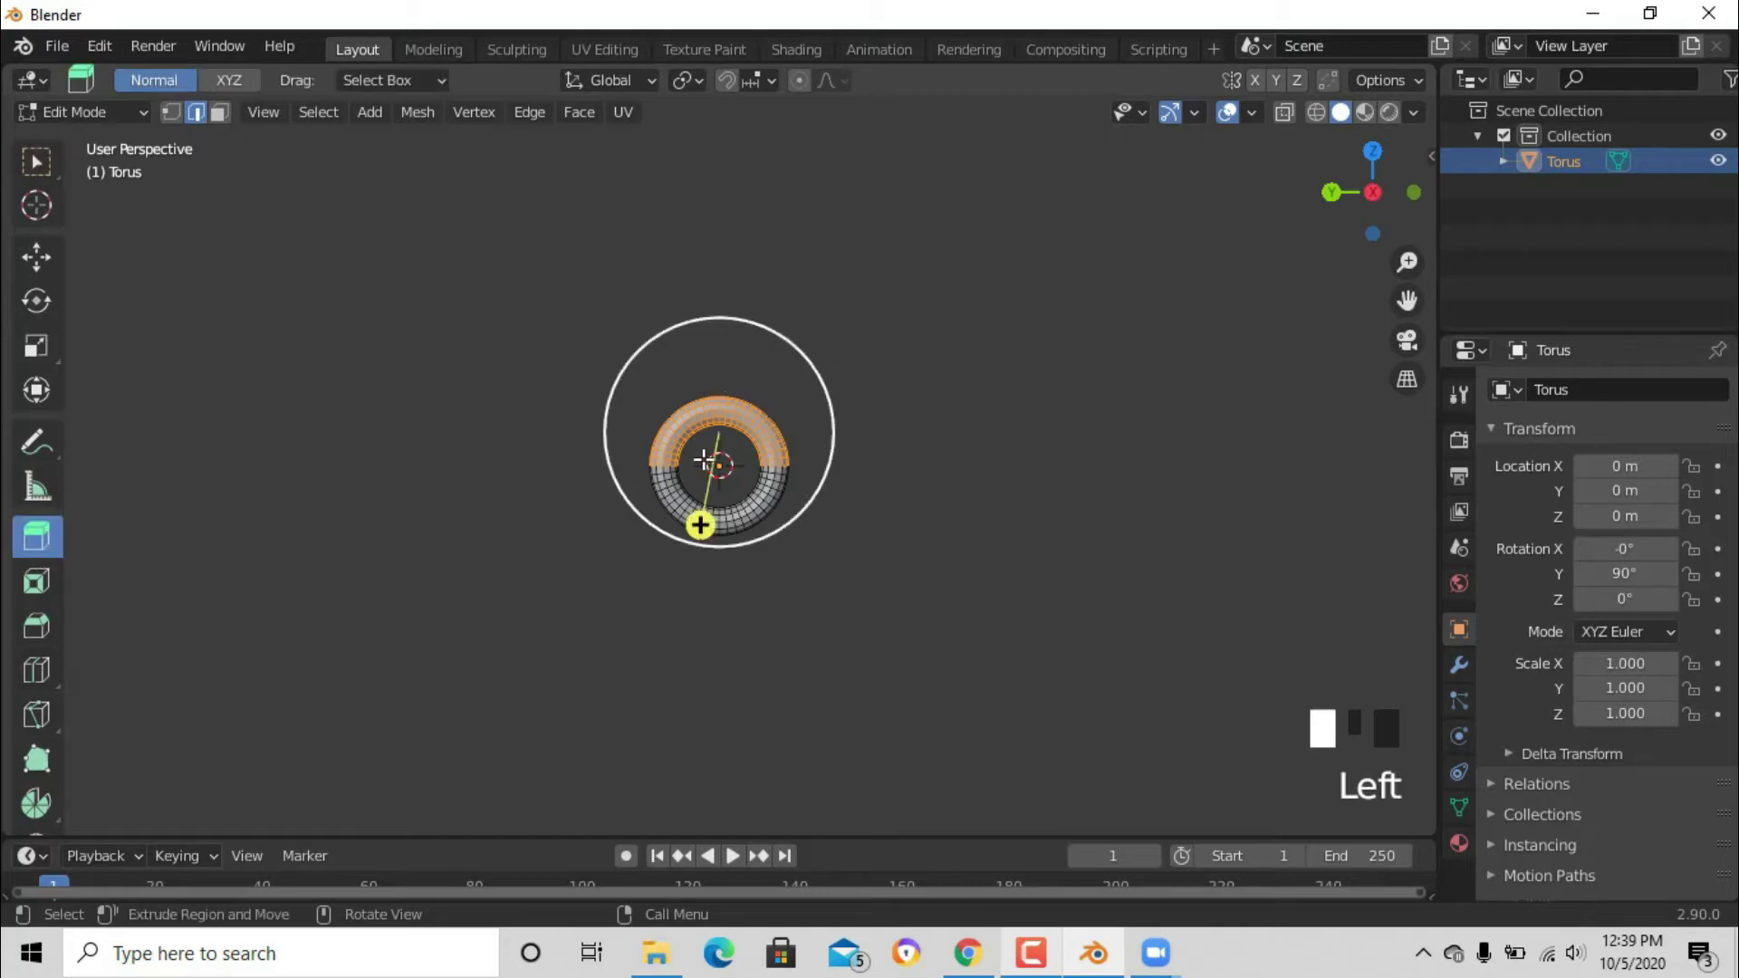
drag(700, 524, 718, 465)
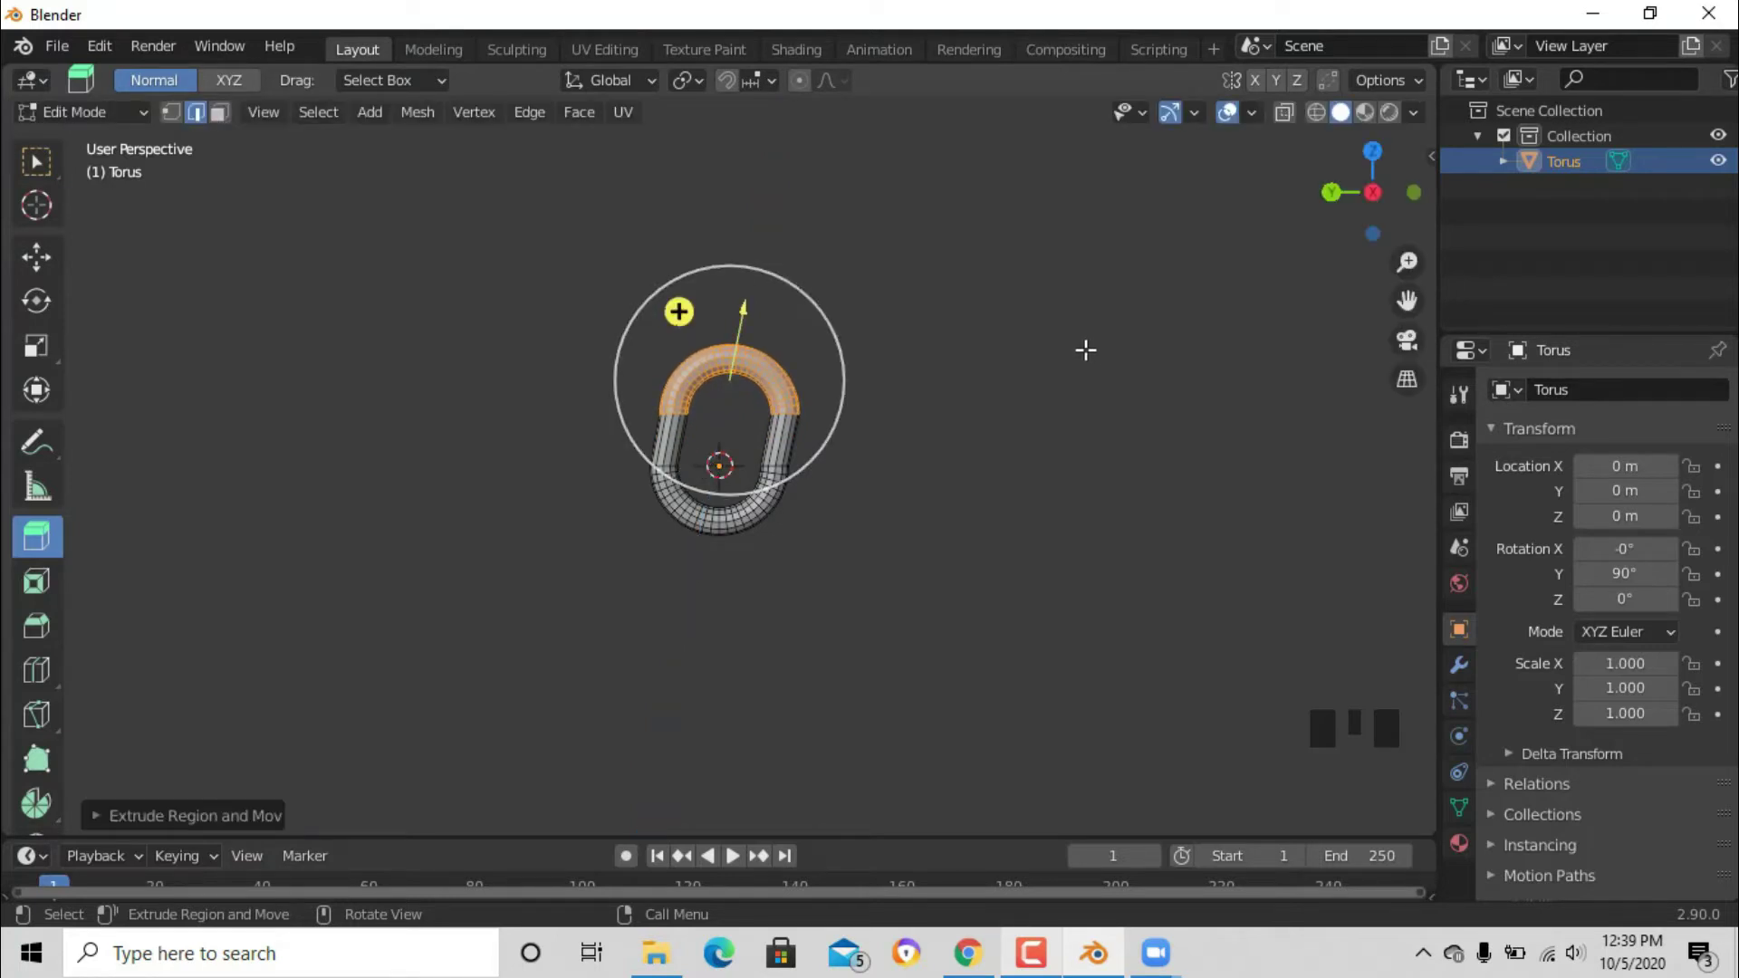
Step: Return to Object Mode and tilt the link to a Y rotation of 78.9°
key(Tab)
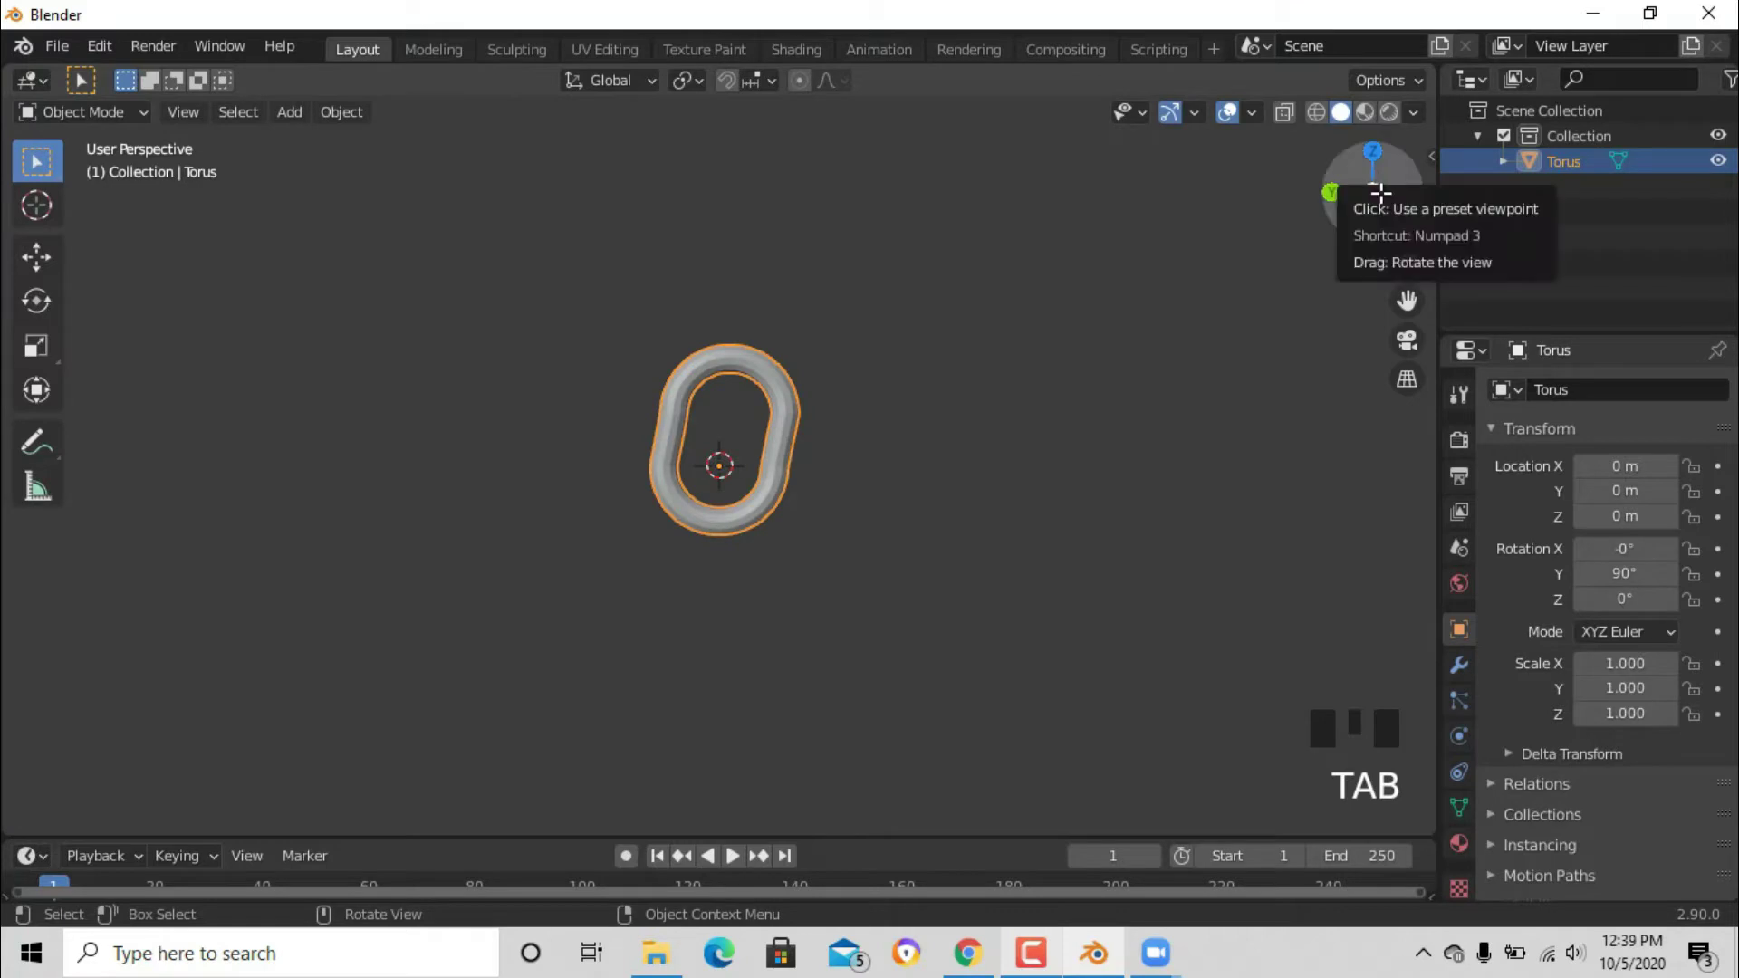
mouse_move(1375, 190)
mouse_down()
mouse_move(1331, 194)
mouse_move(1384, 178)
mouse_up()
key(KP_3)
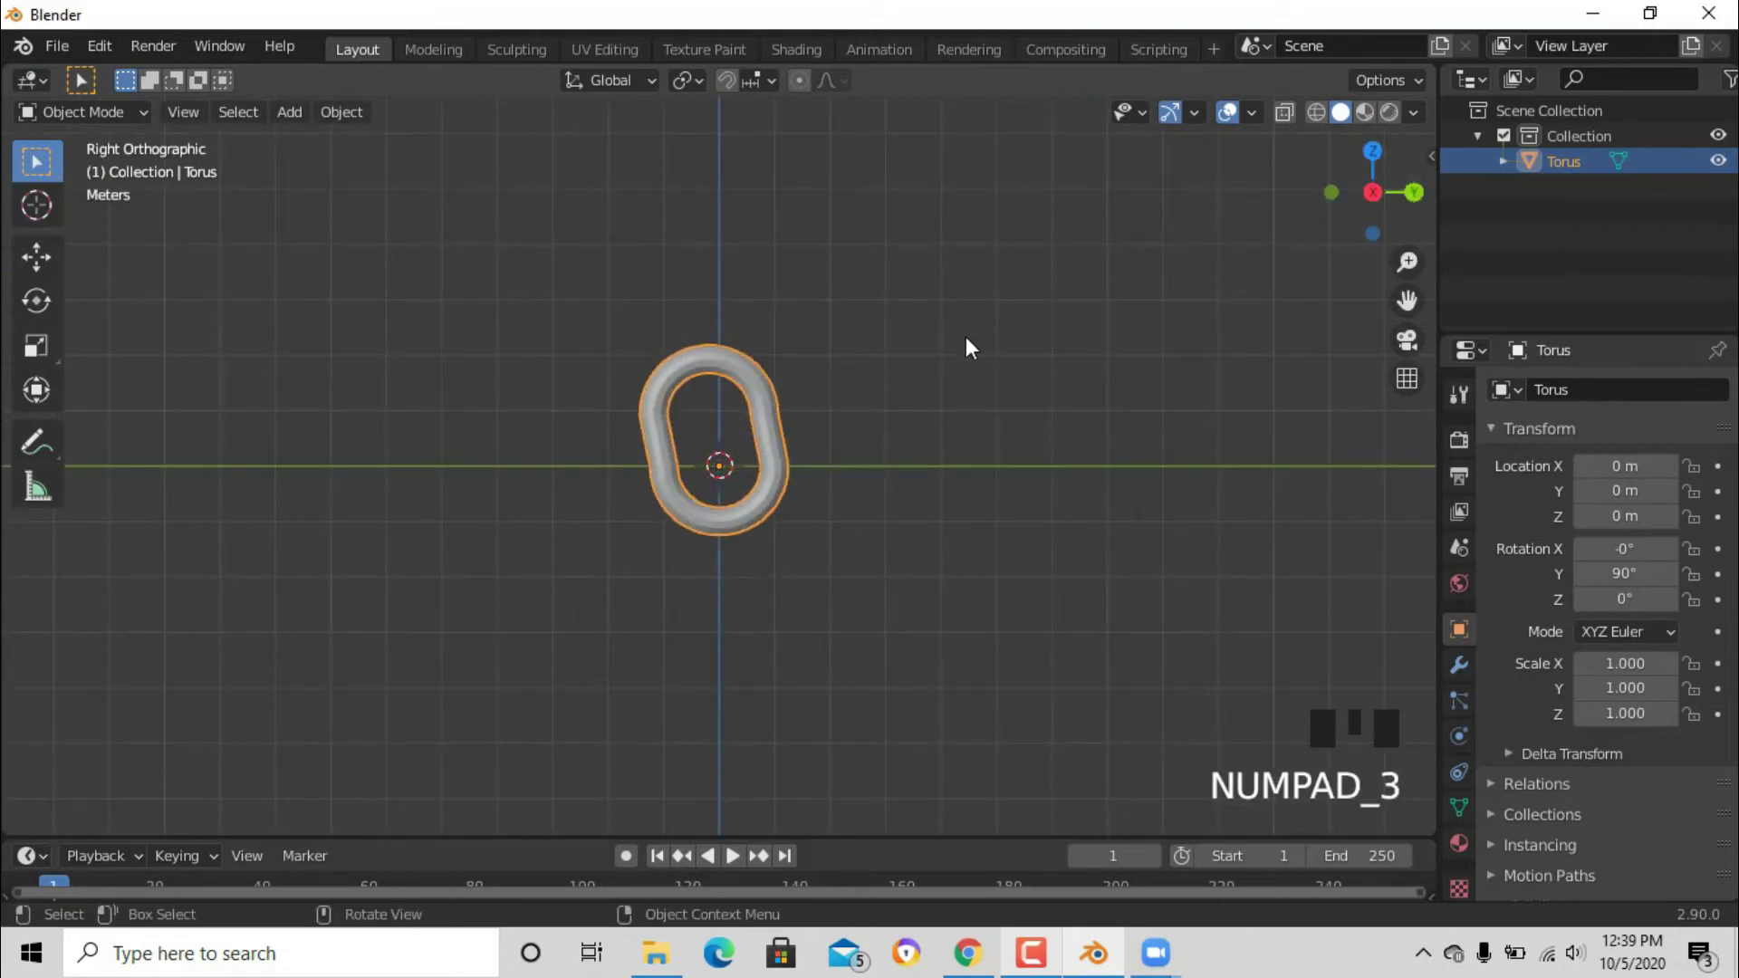
key(r)
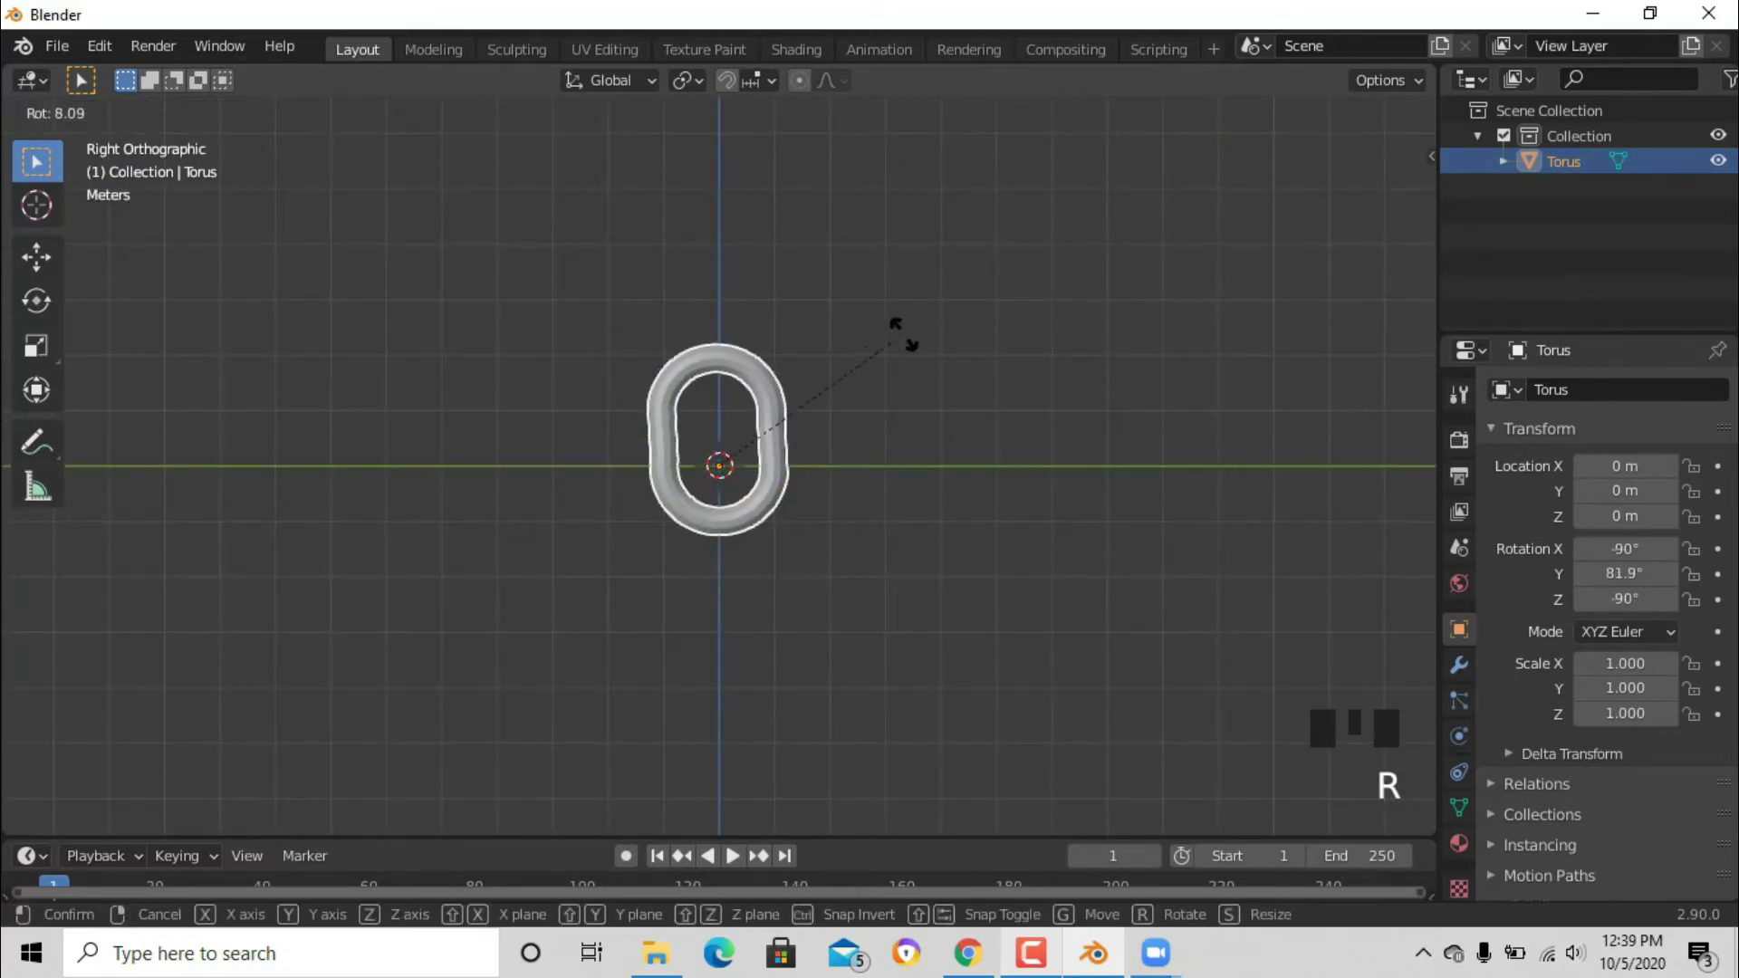
click(912, 342)
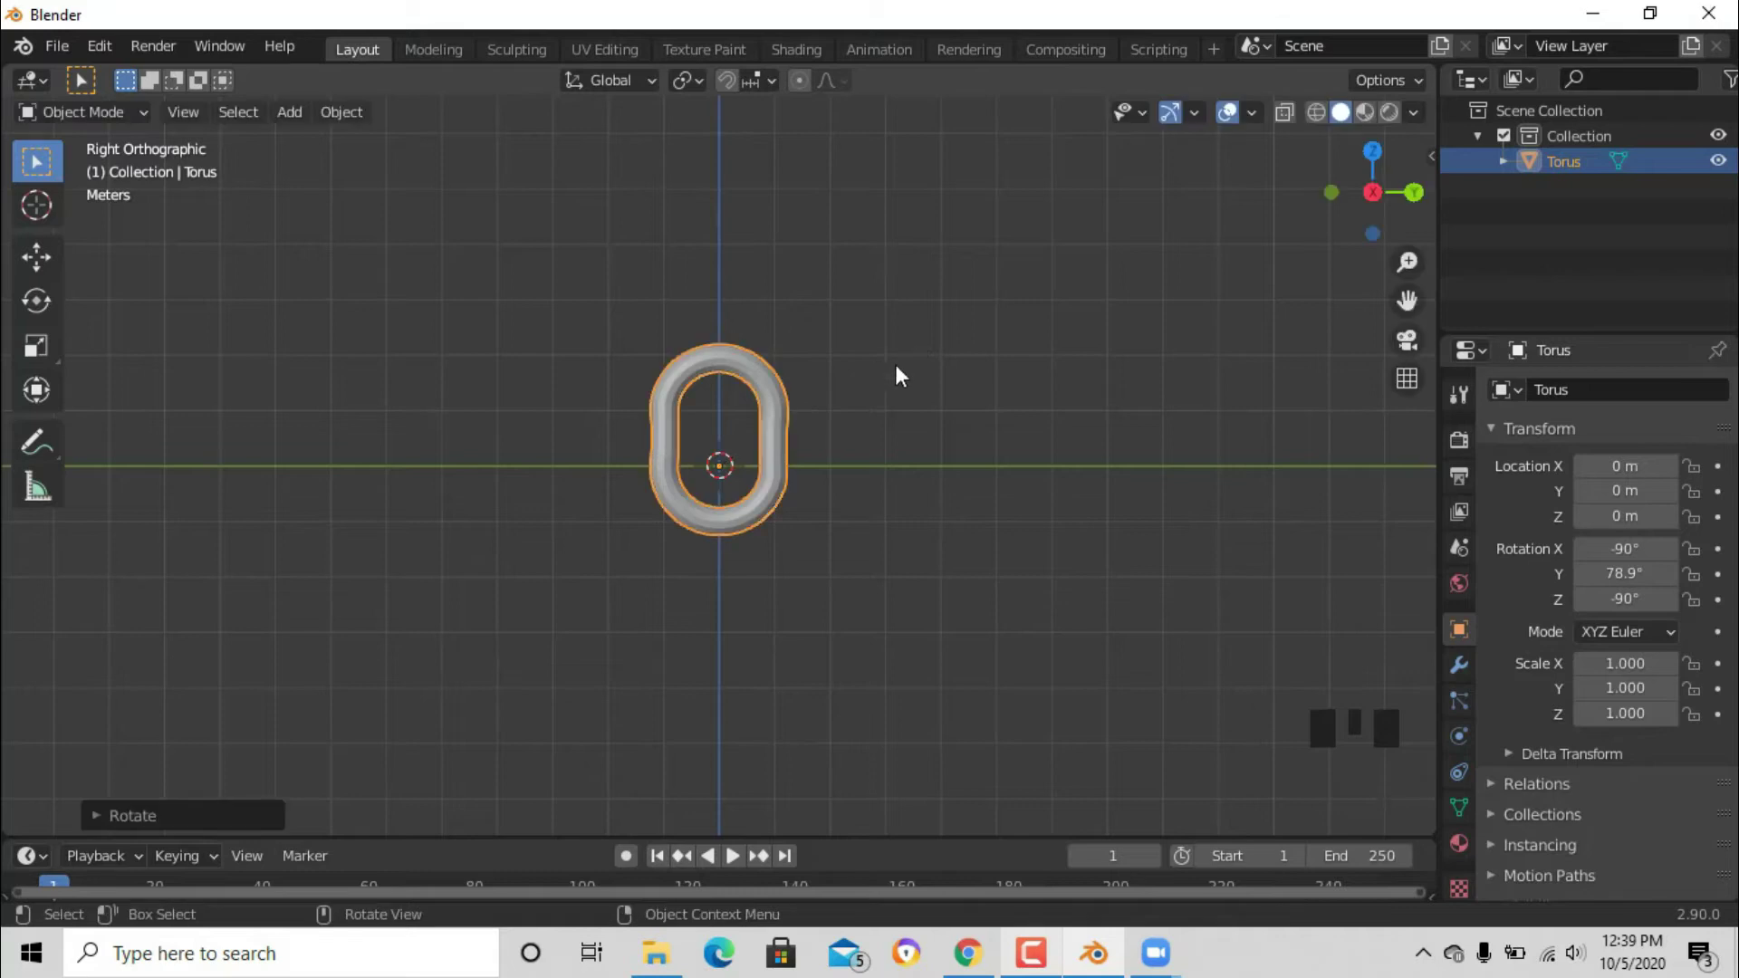
Step: Place a linked copy above the first link and turn it 90° about Z to interlock
key(alt+d)
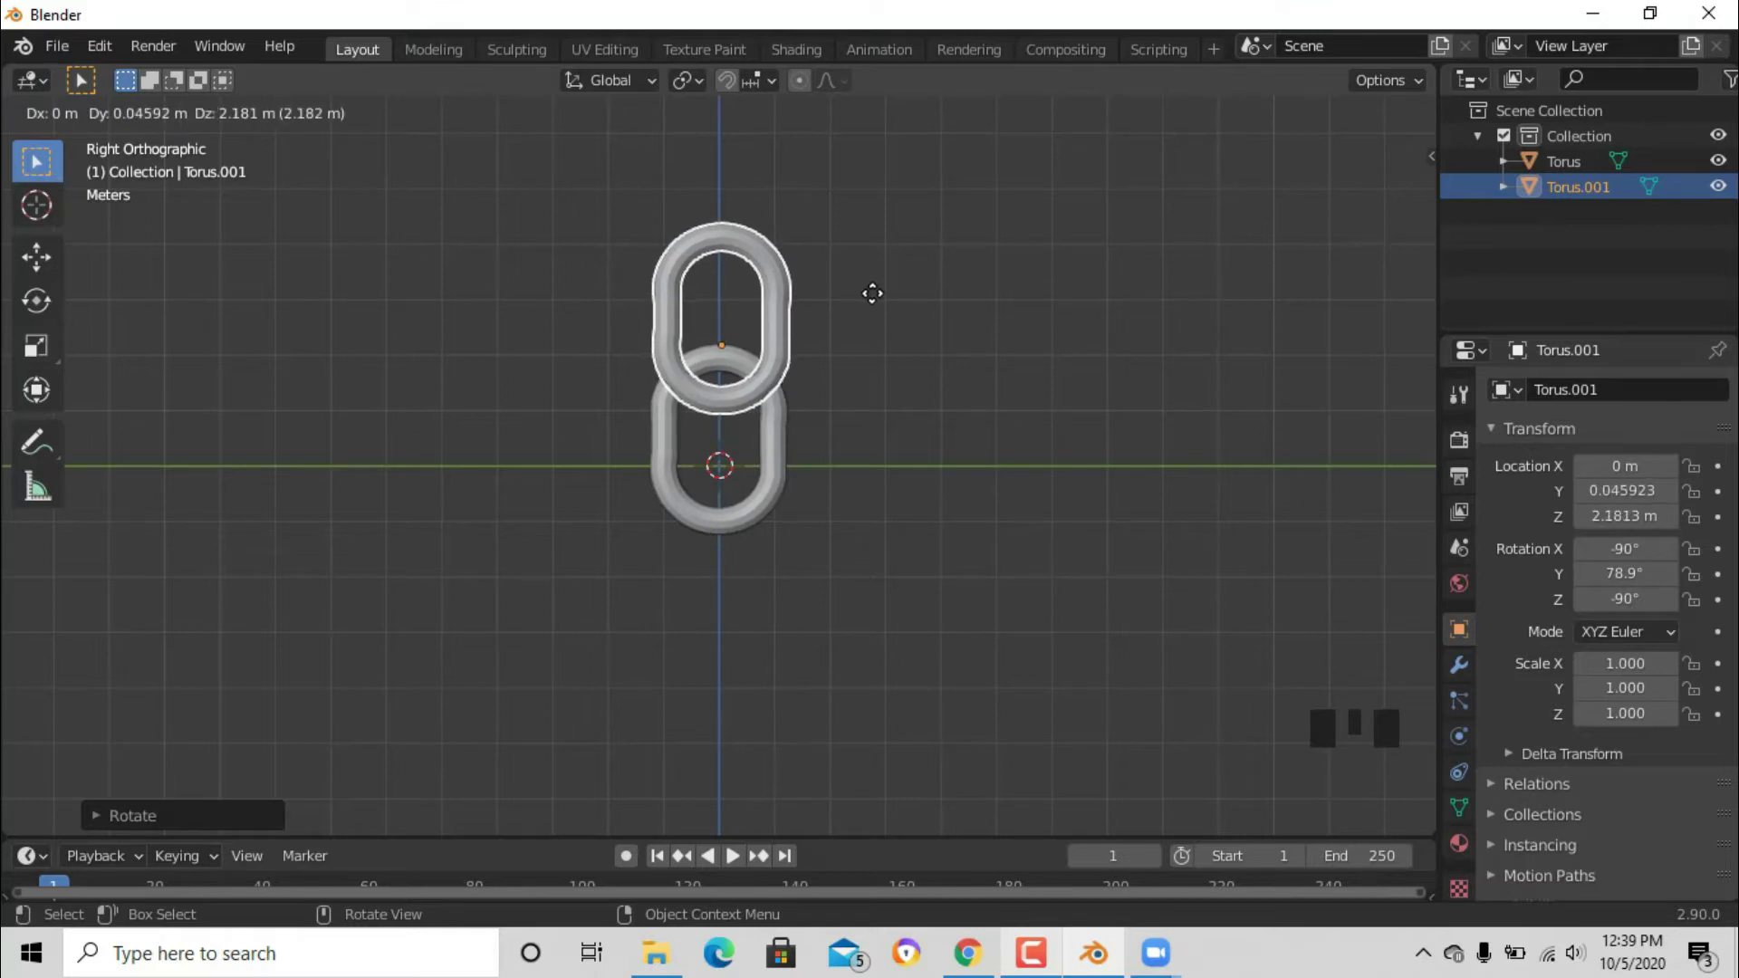
click(872, 294)
middle_drag(815, 453, 869, 434)
click(36, 300)
drag(779, 349, 707, 360)
key(KP_3)
click(931, 371)
Step: Select both links and start a linked duplicate of the pair
drag(854, 344, 632, 719)
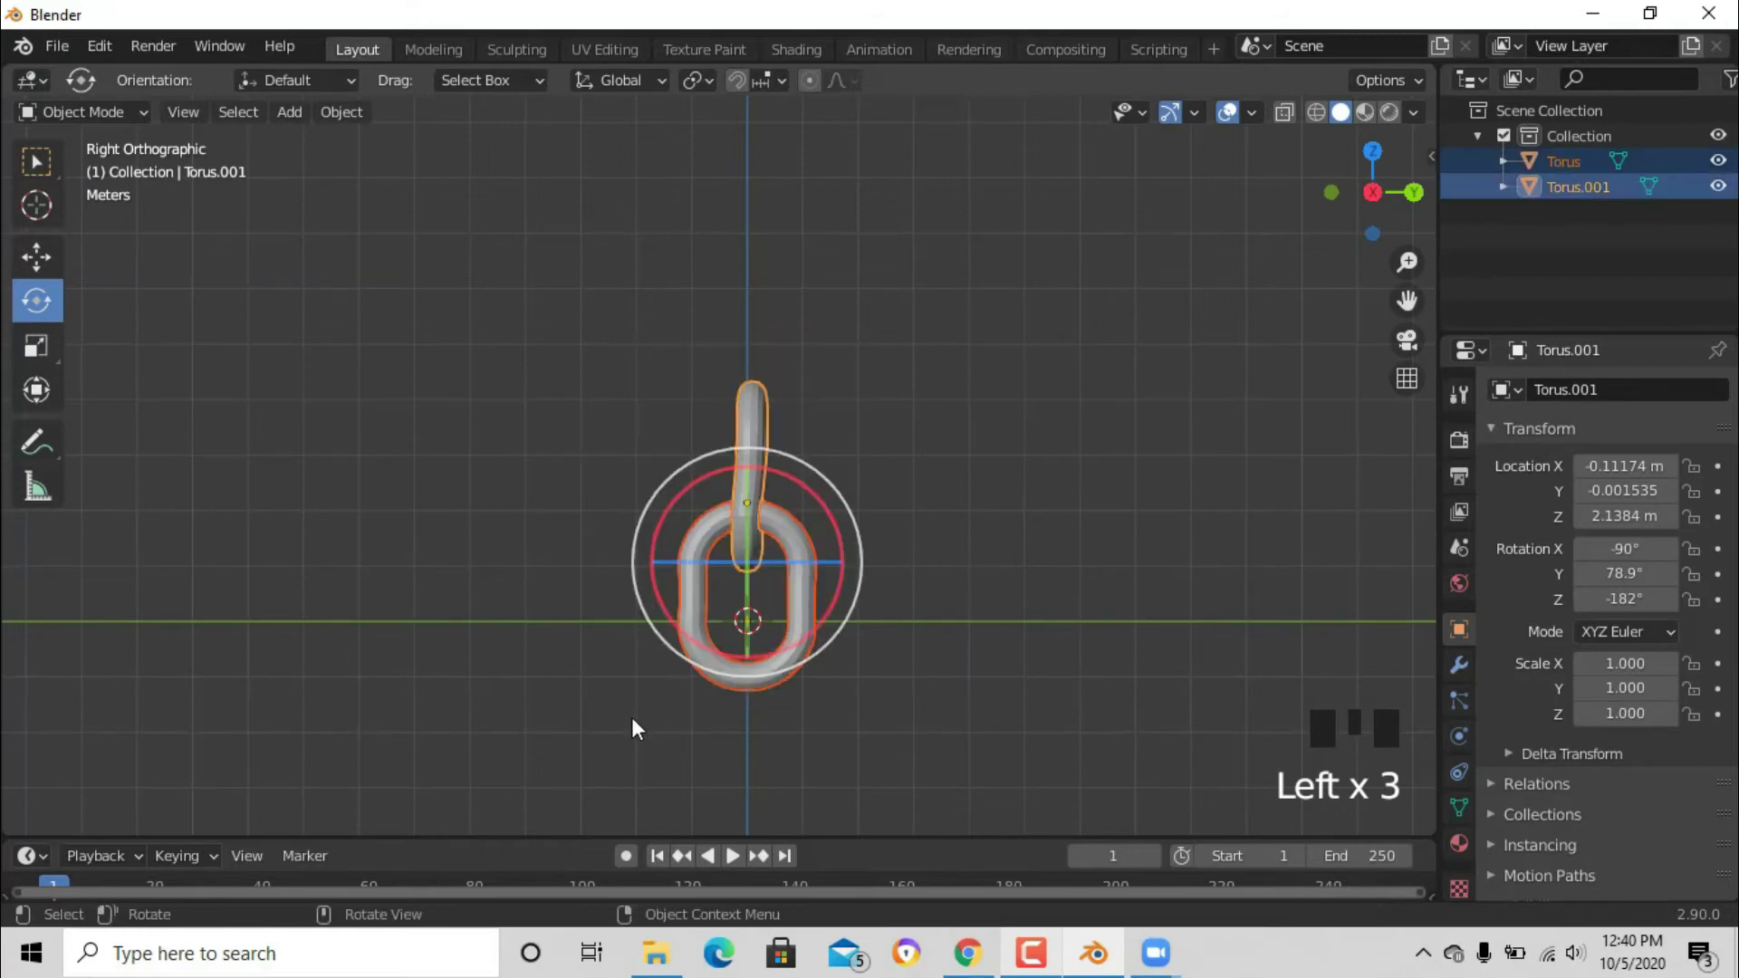
click(36, 162)
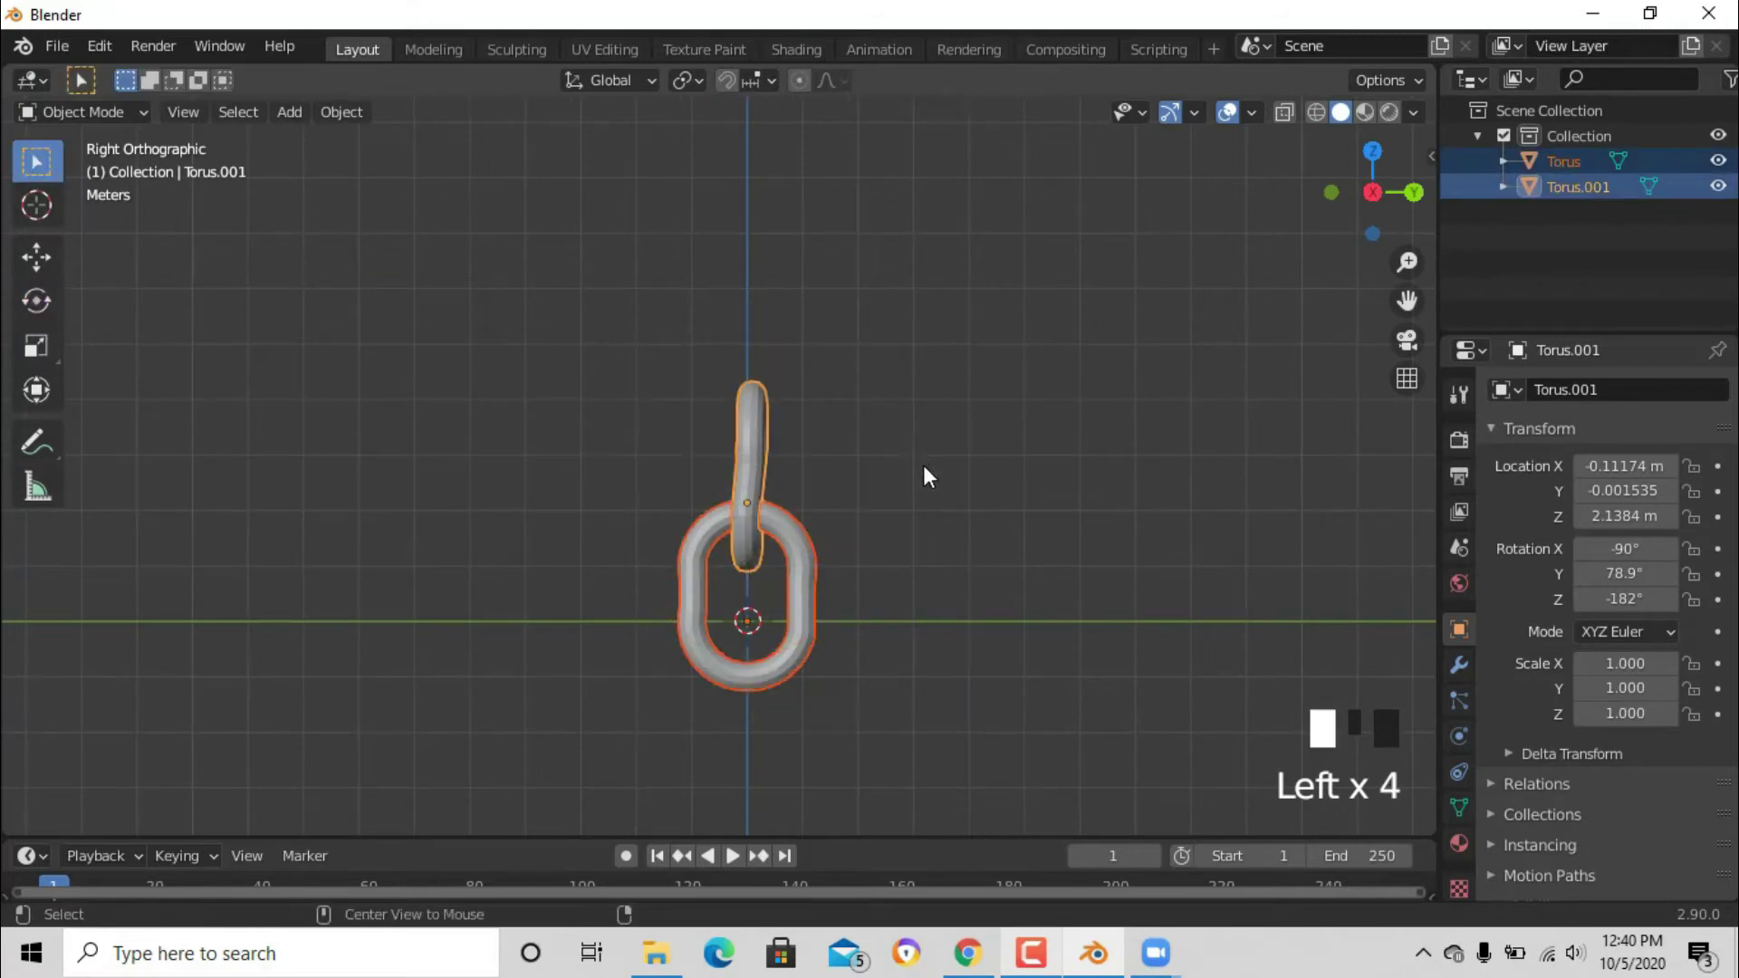
key(alt+d)
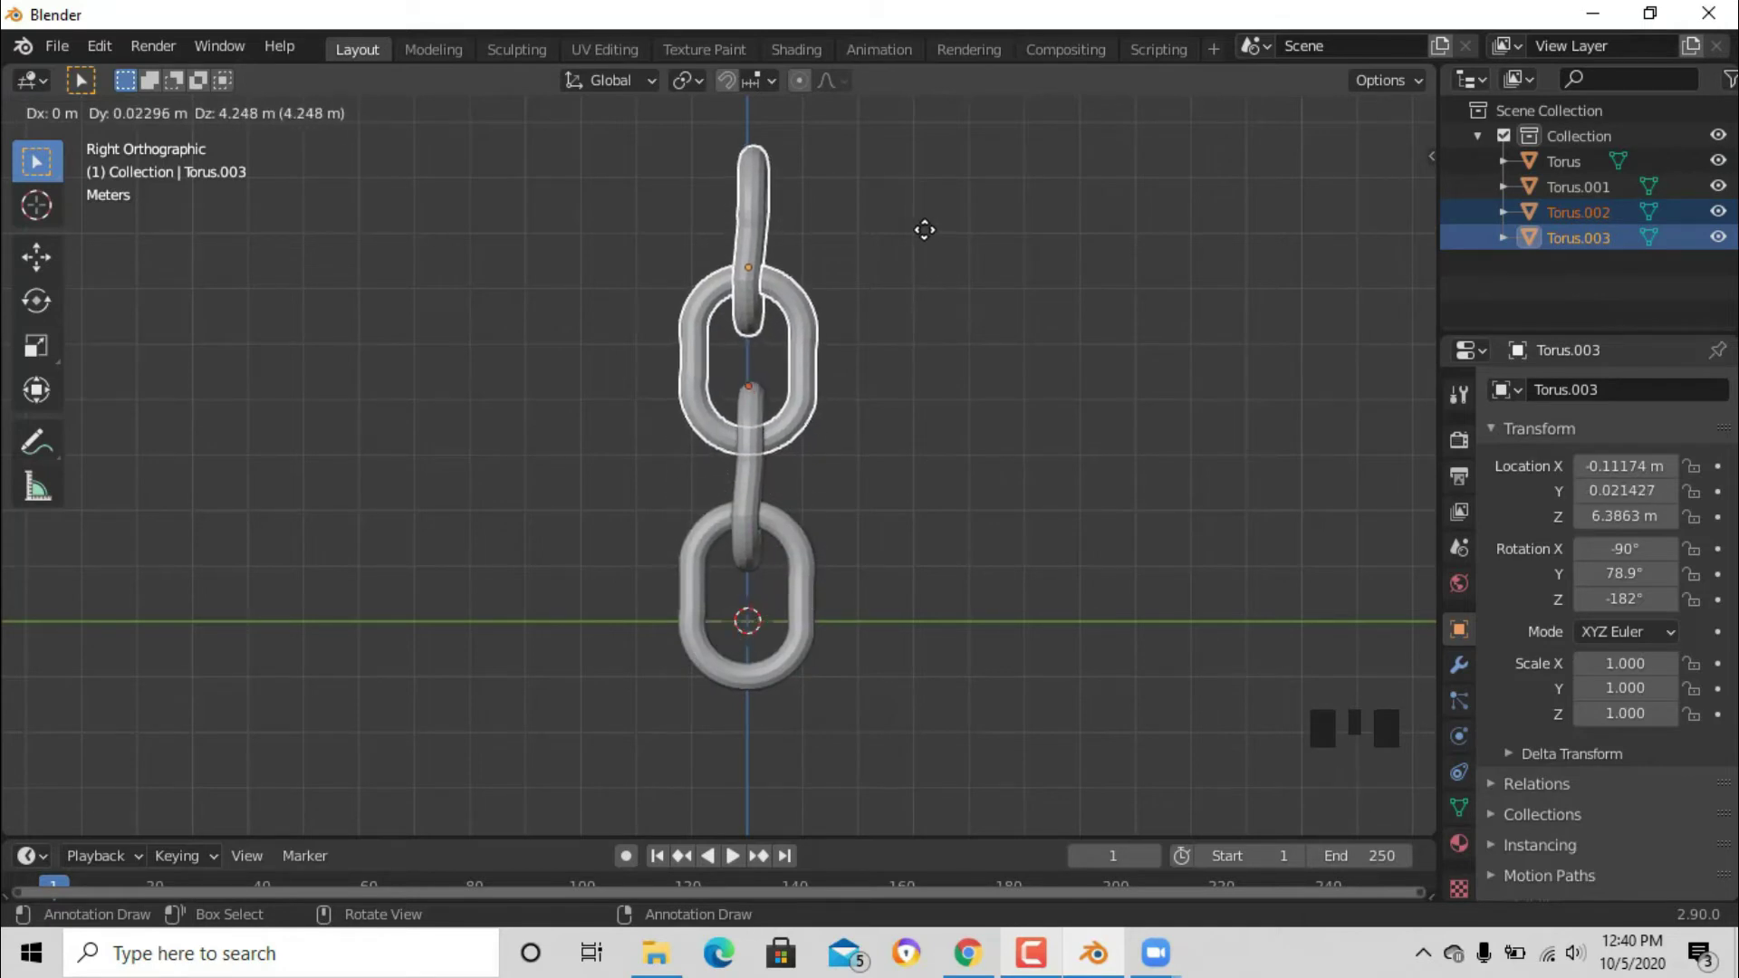
Step: Place the copied pair 4.25 m up and add another linked pair above it
click(924, 230)
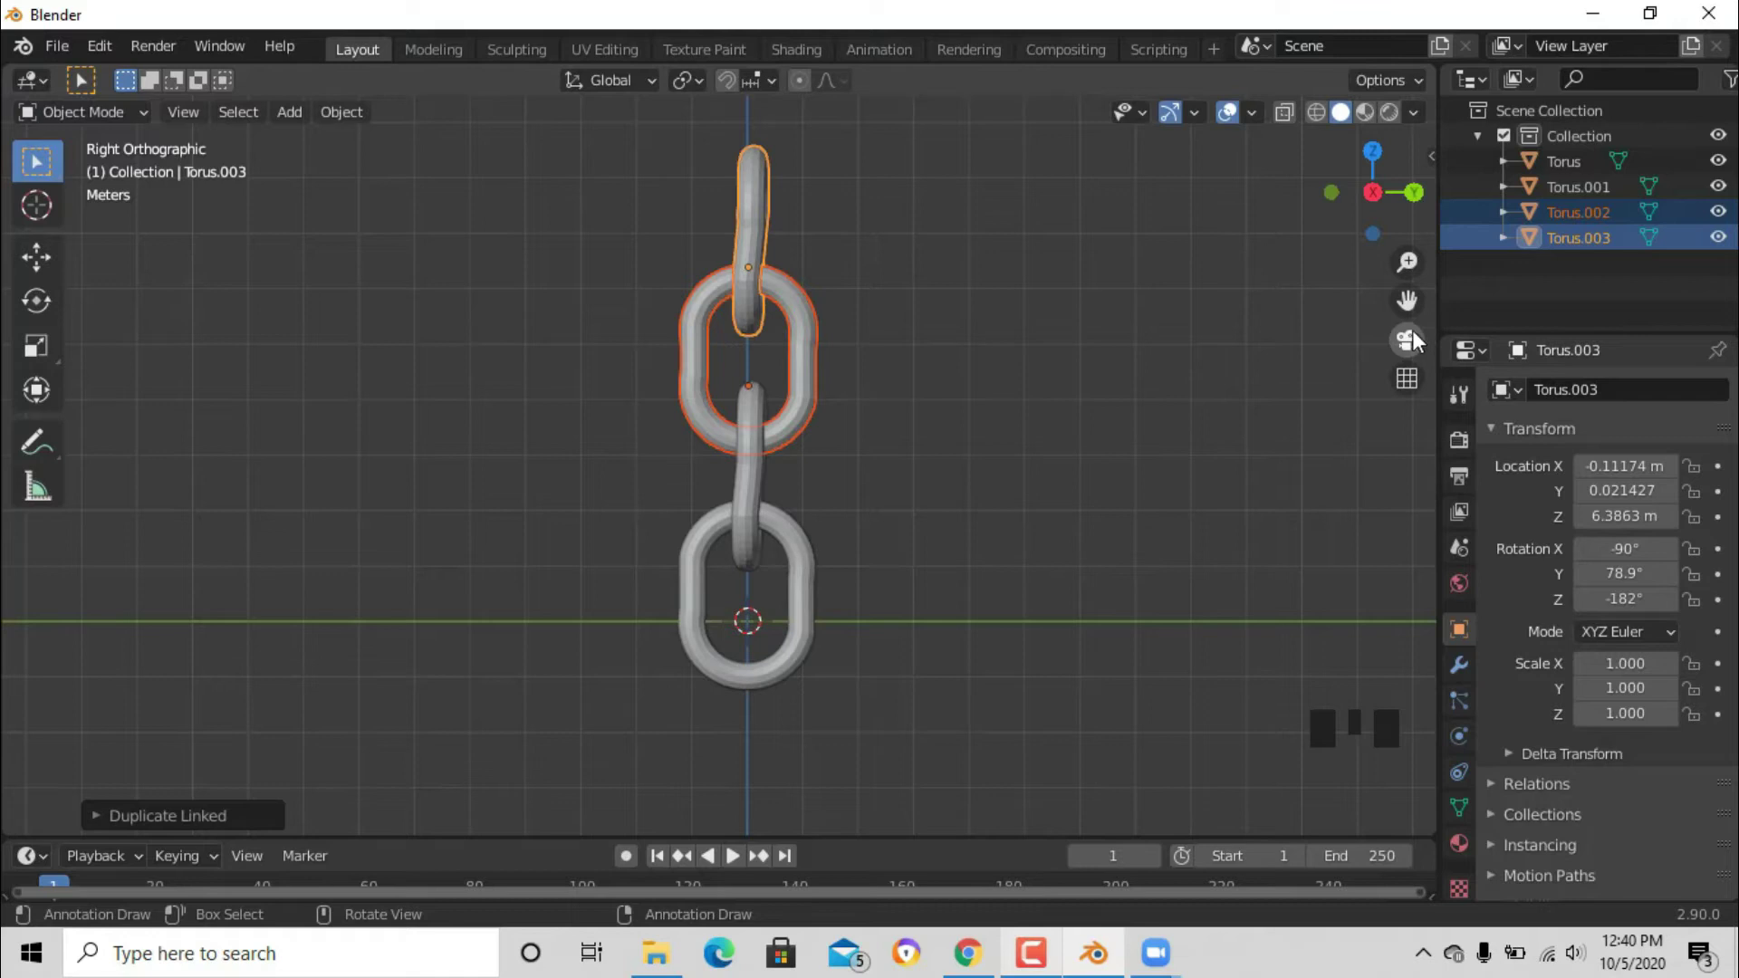
drag(1406, 301, 1447, 546)
key(alt+d)
click(851, 271)
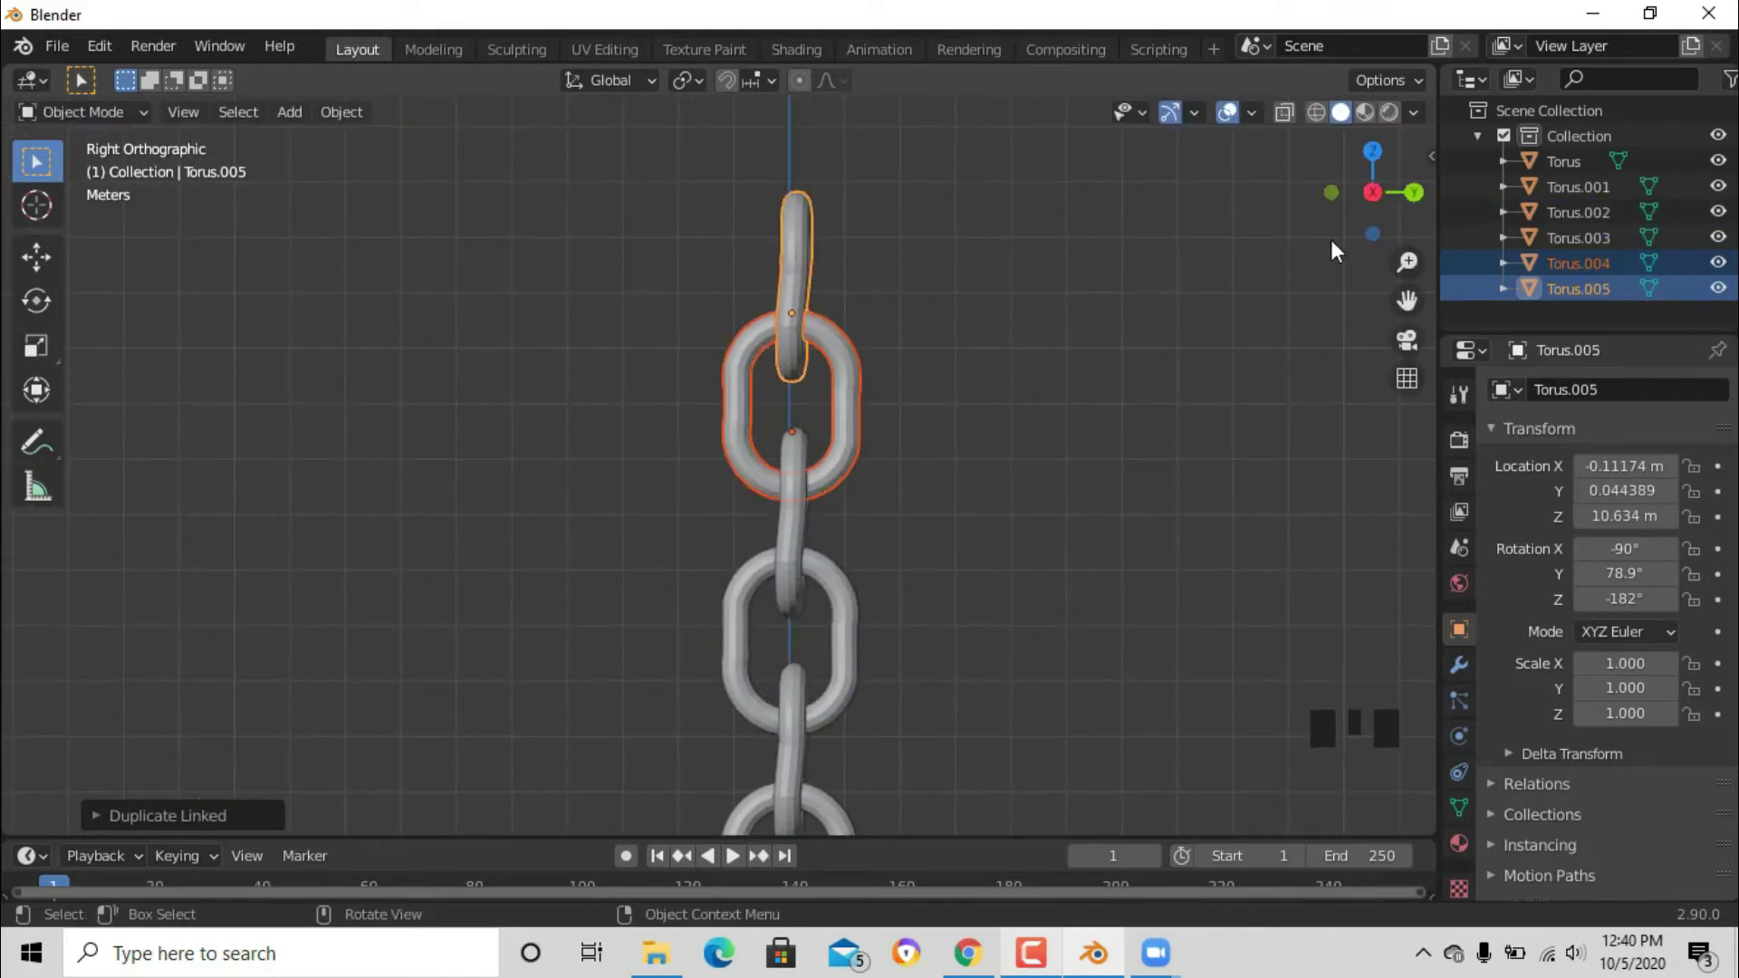
scroll(812, 415, down, 4)
Step: Add three more linked pairs, reaching twelve links with Torus.011 at Z 23.151 m
key(alt+d)
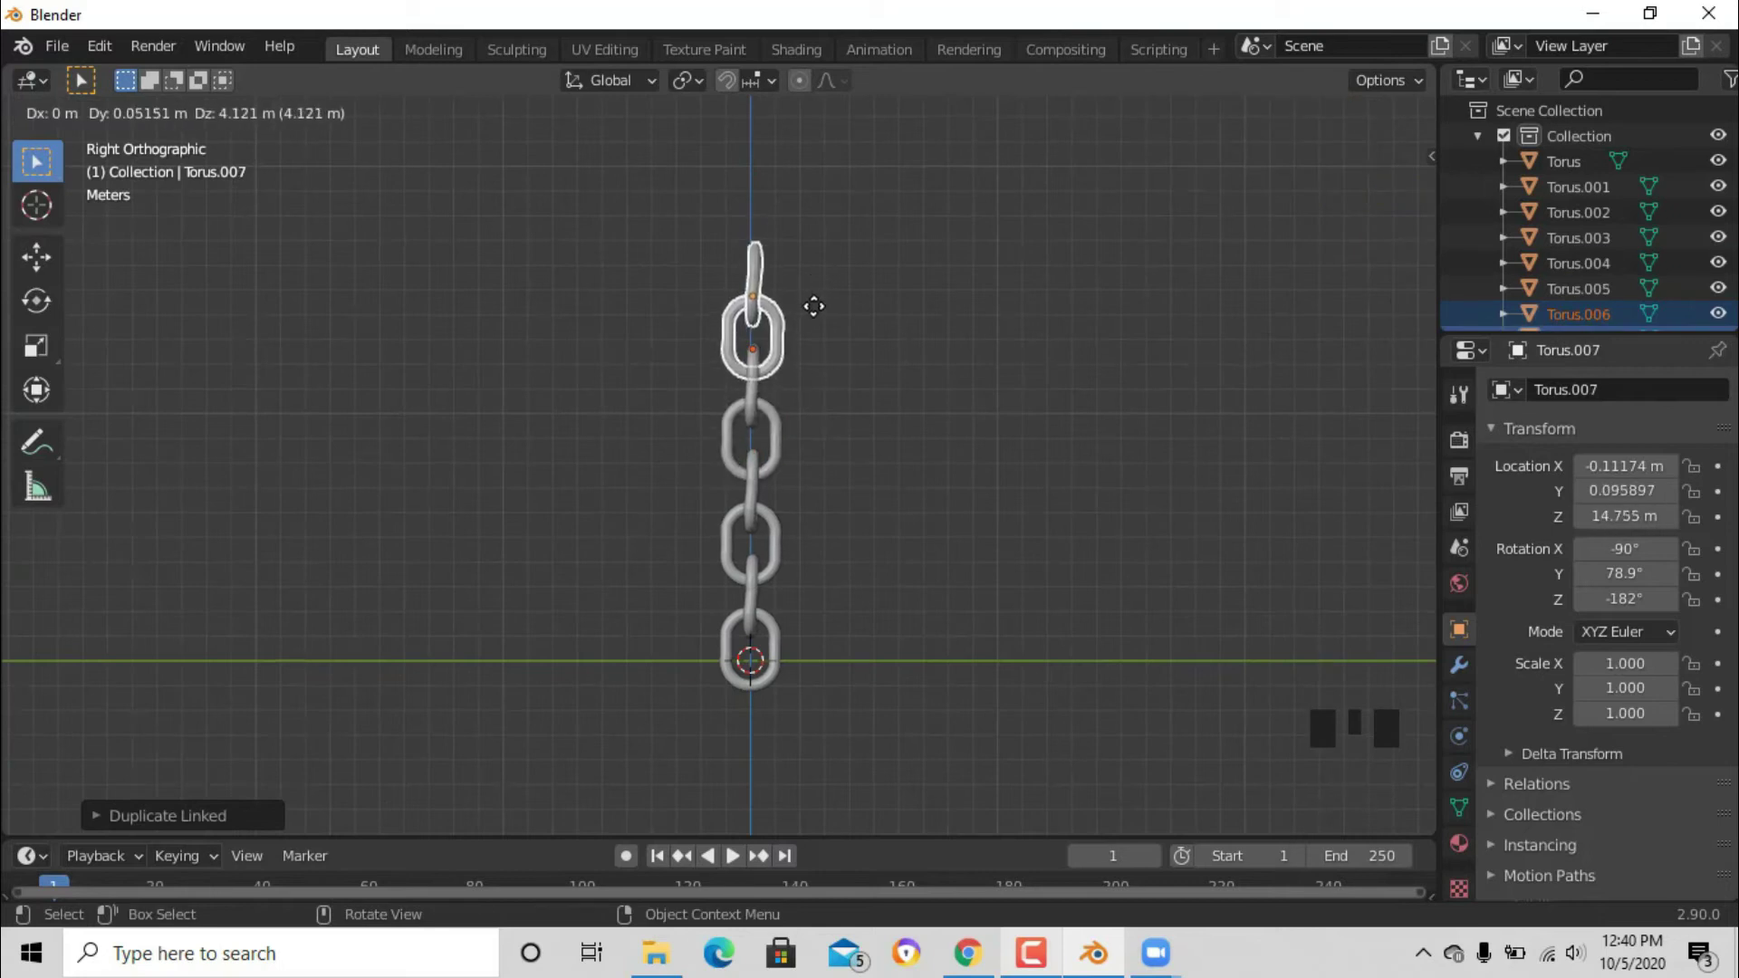
click(811, 302)
drag(1406, 302, 1405, 564)
key(alt+d)
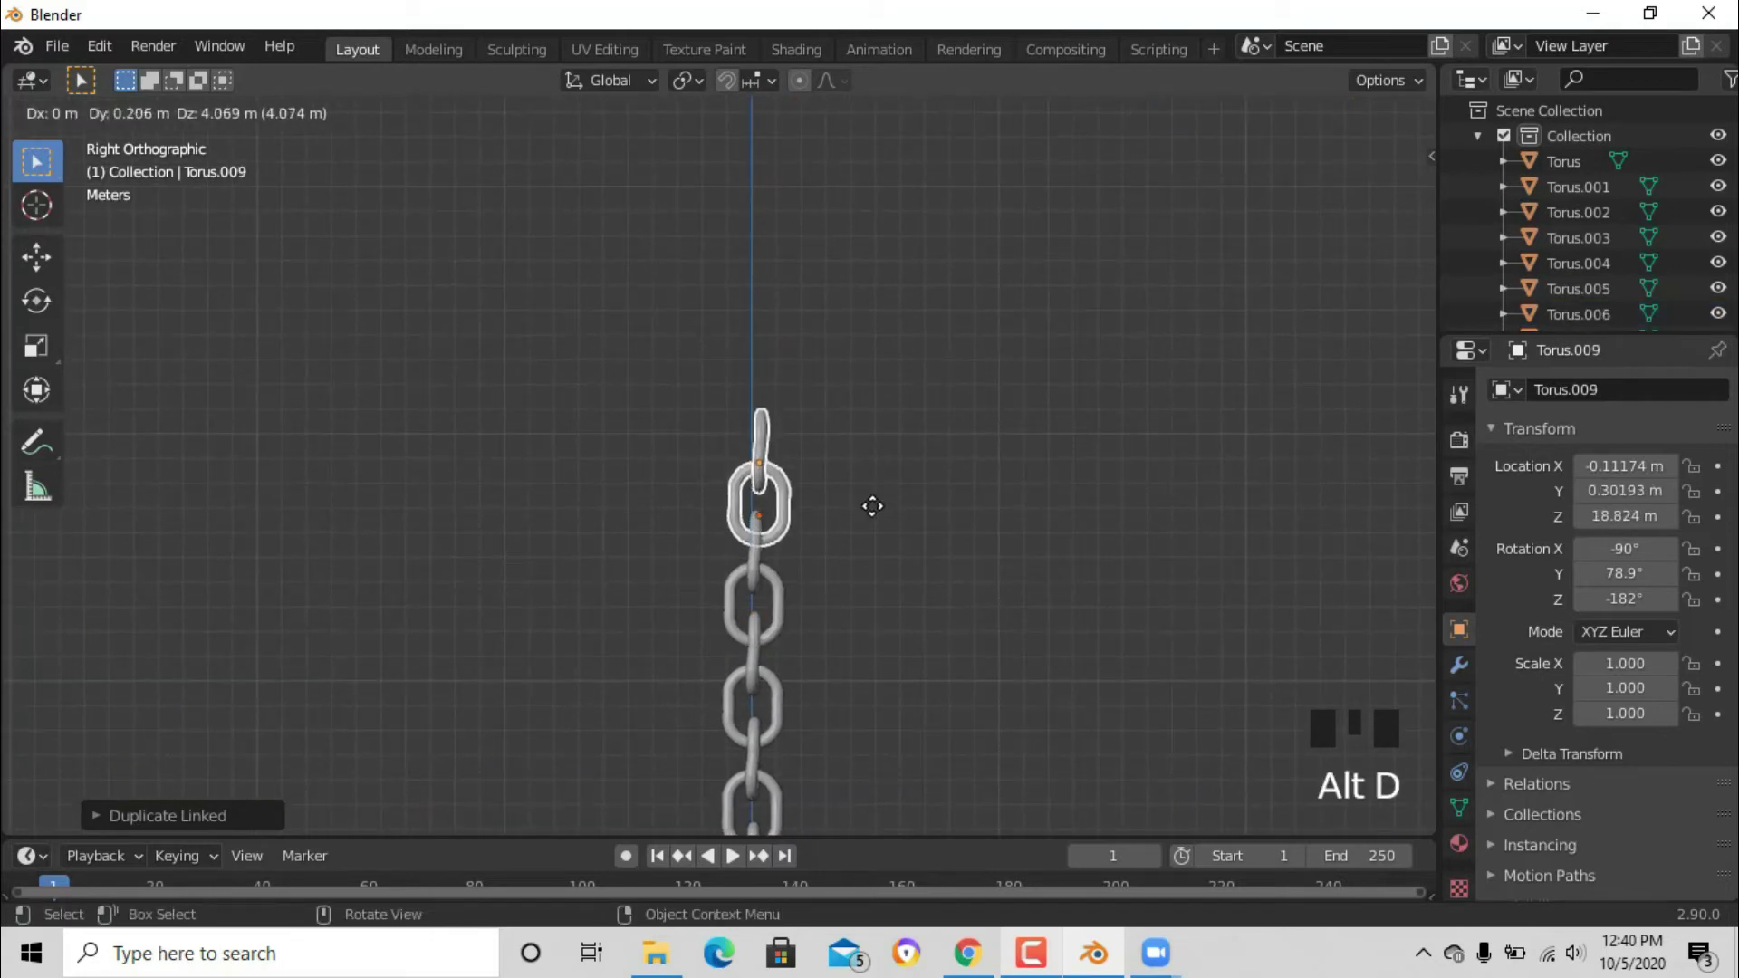
click(906, 416)
key(alt+d)
click(1123, 346)
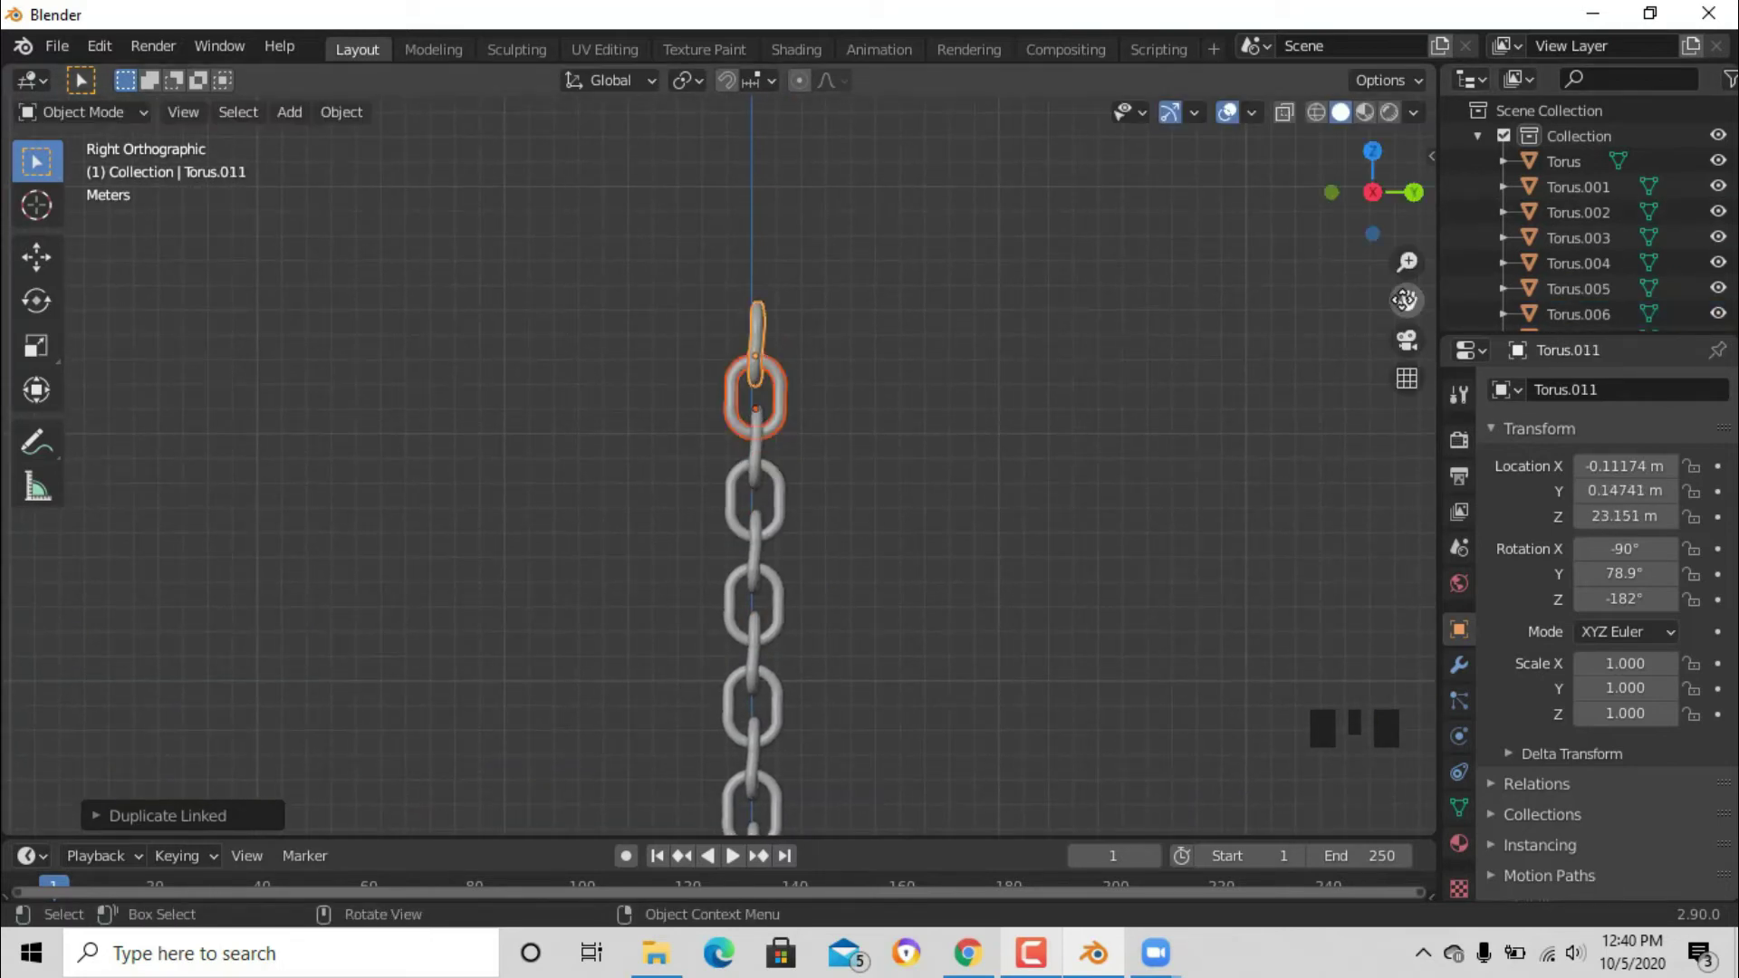
drag(1406, 262, 1407, 299)
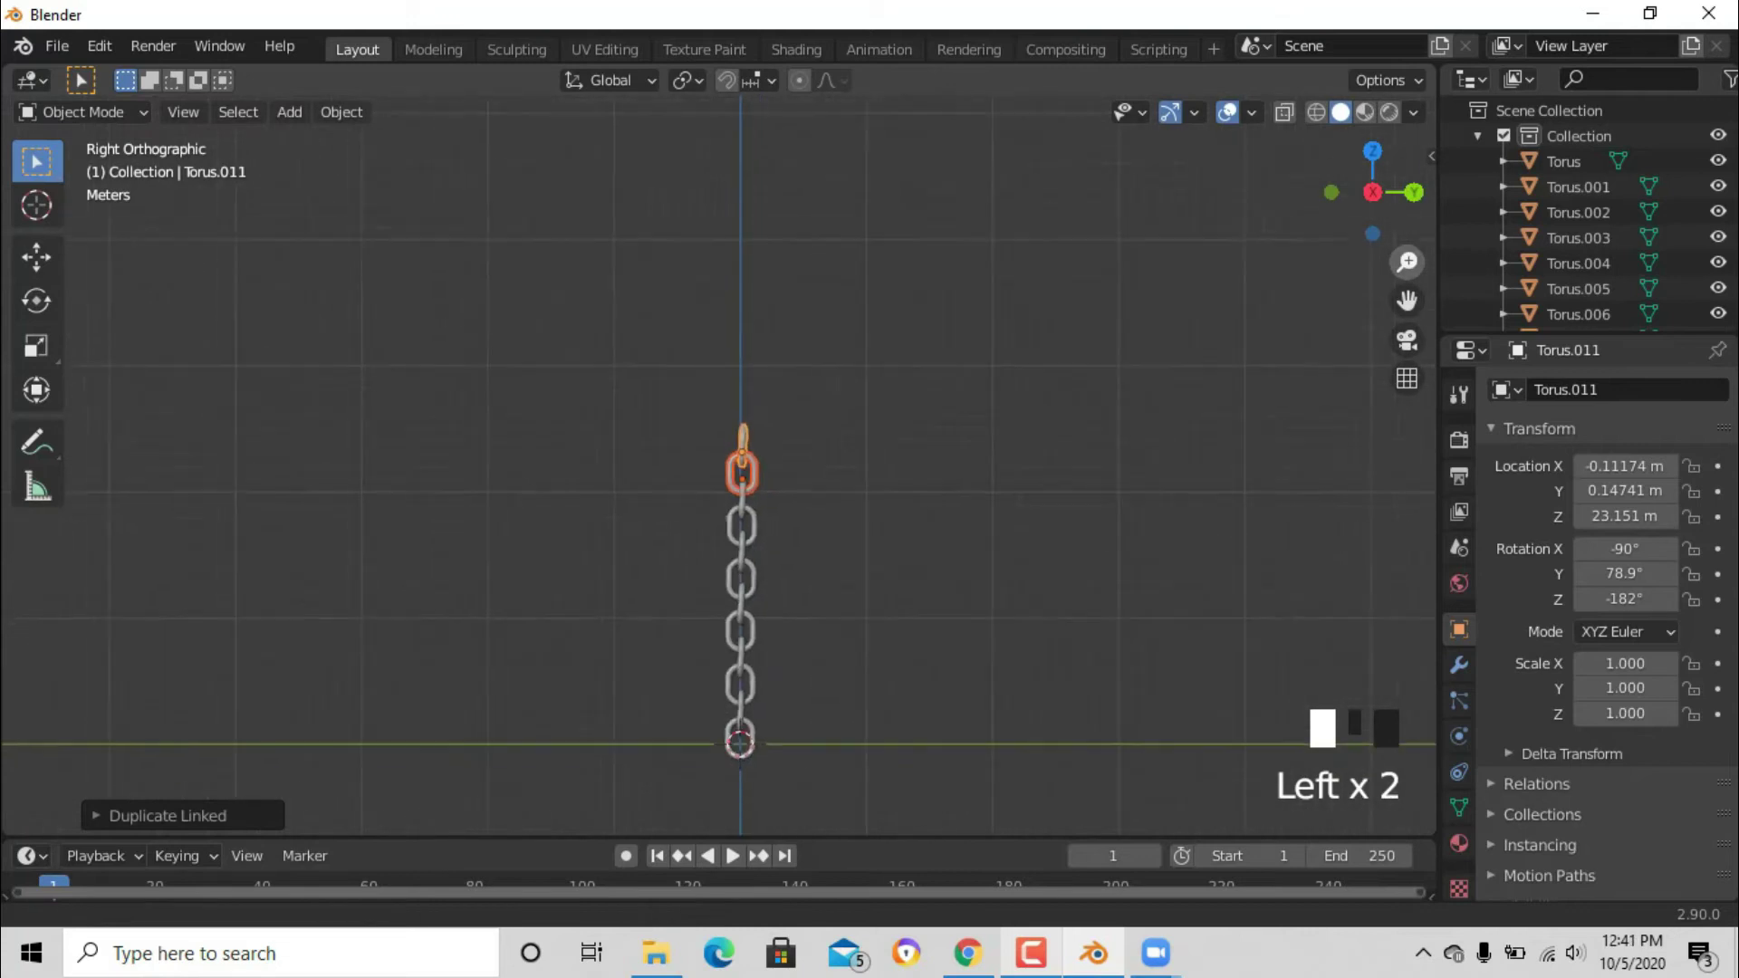
Step: Give Torus.011 an Active 1 kg rigid body with Mesh collision, removing the accidental Fluid
click(746, 427)
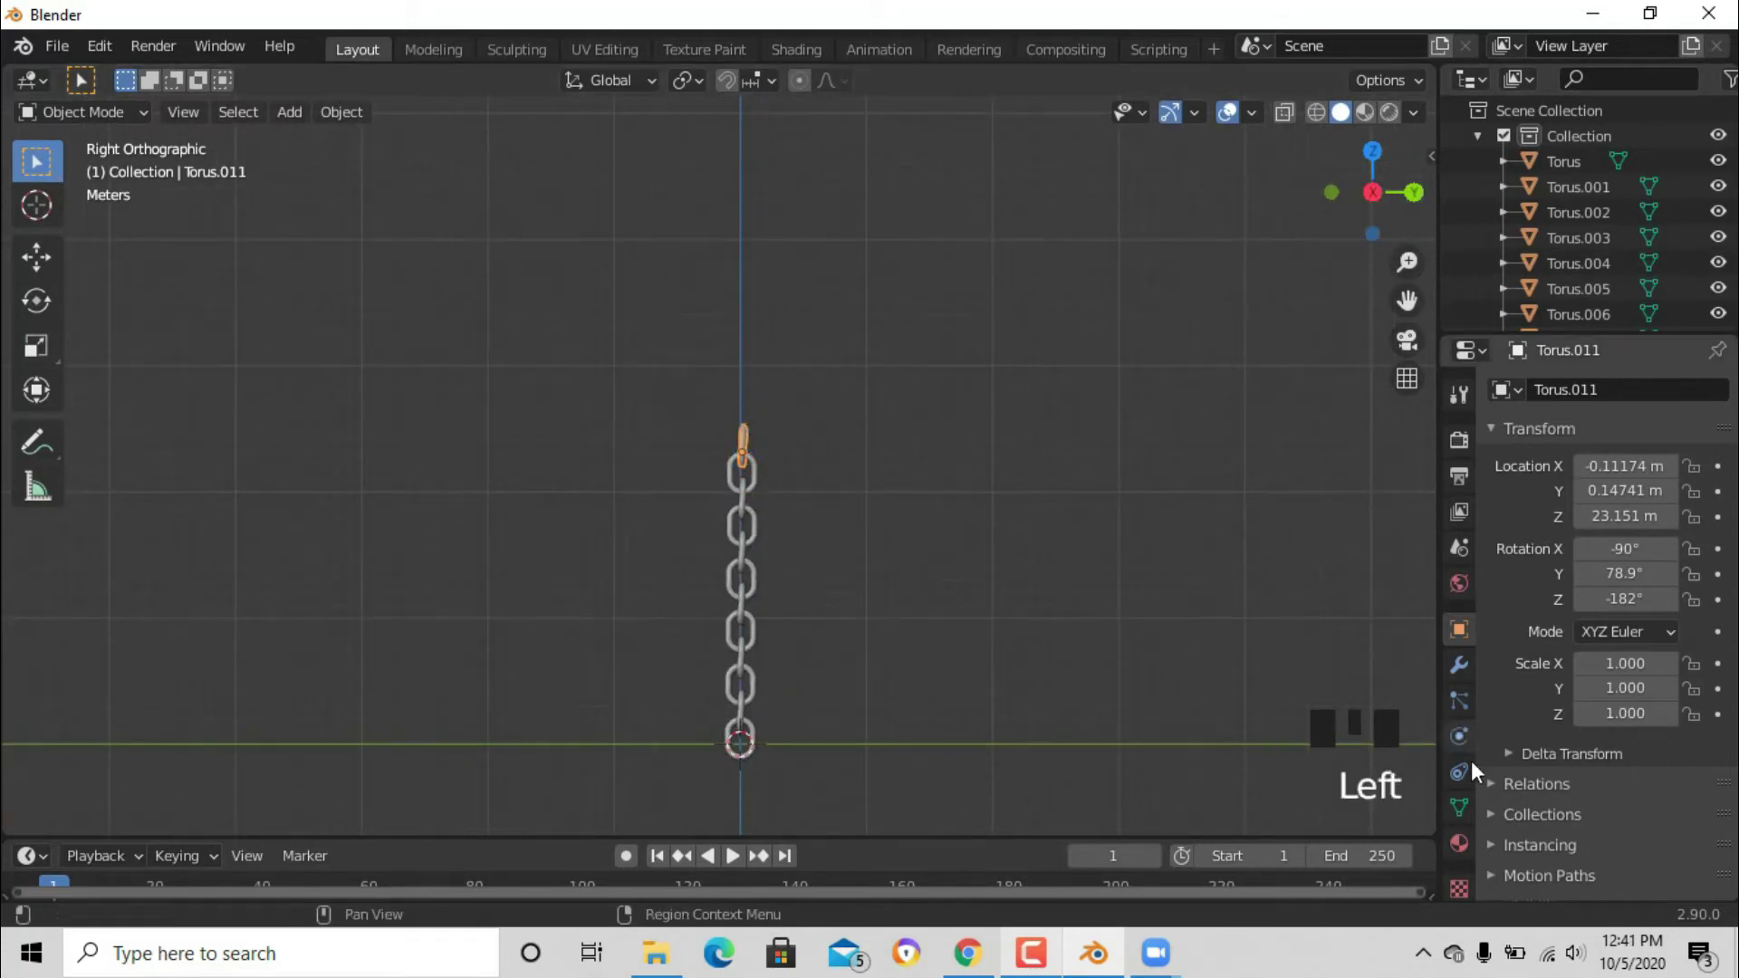
click(1459, 737)
click(1584, 569)
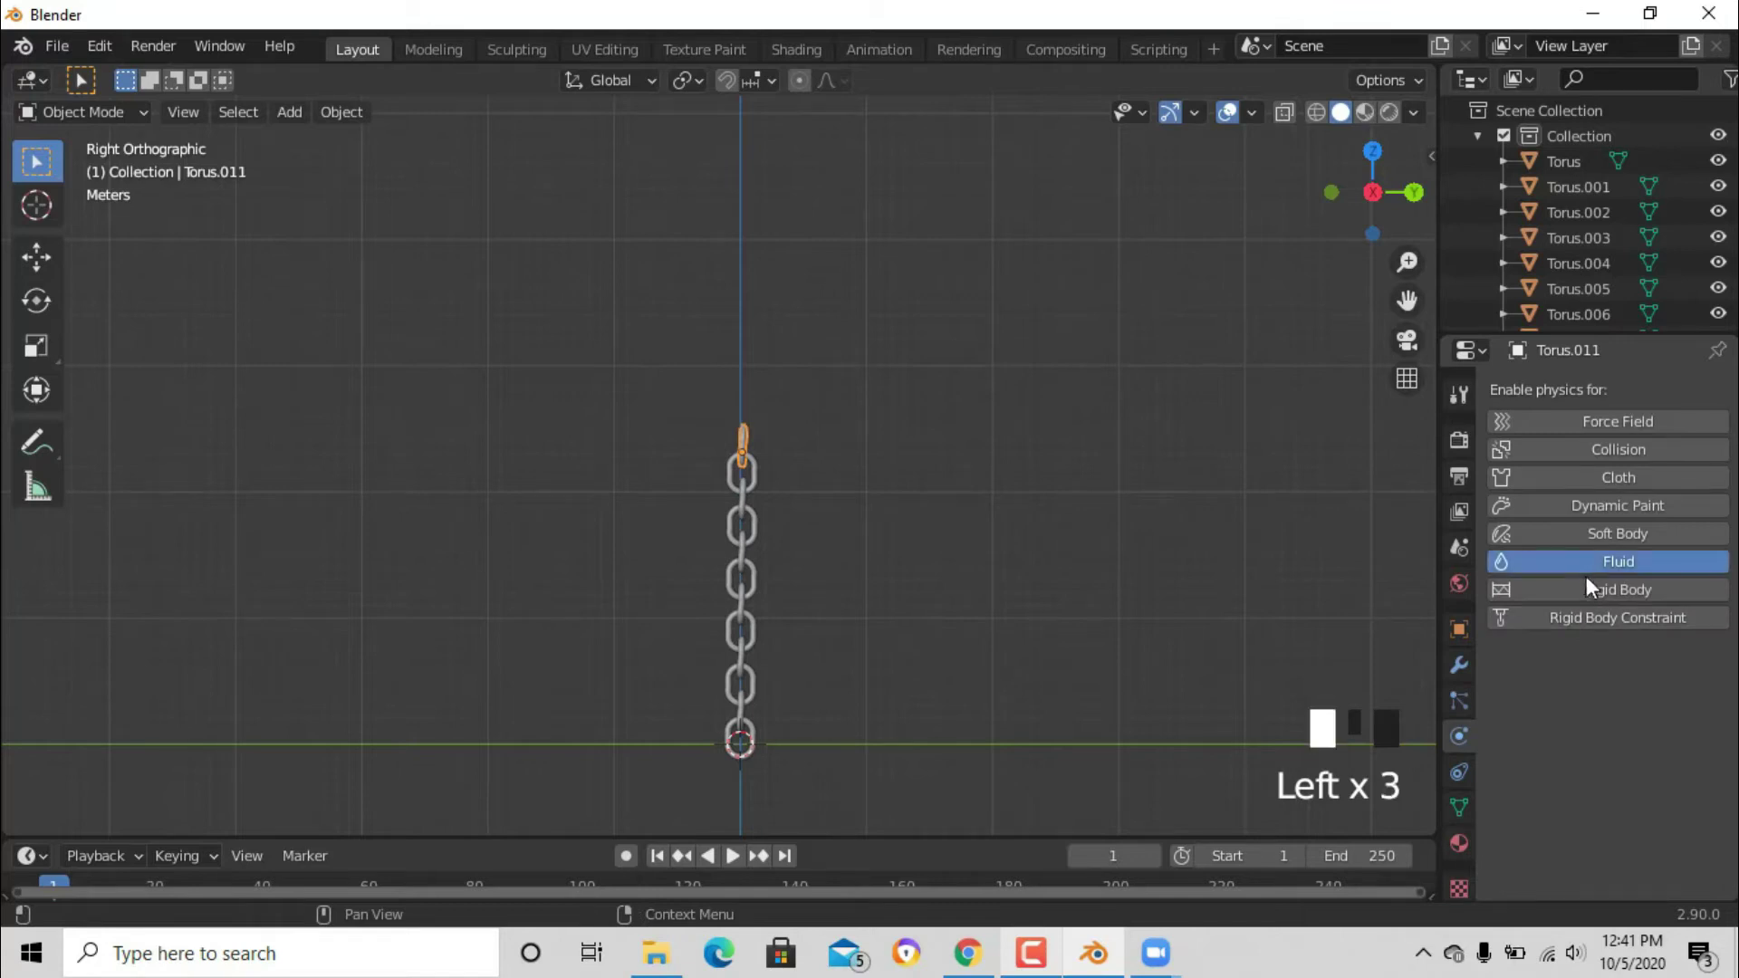
click(1501, 561)
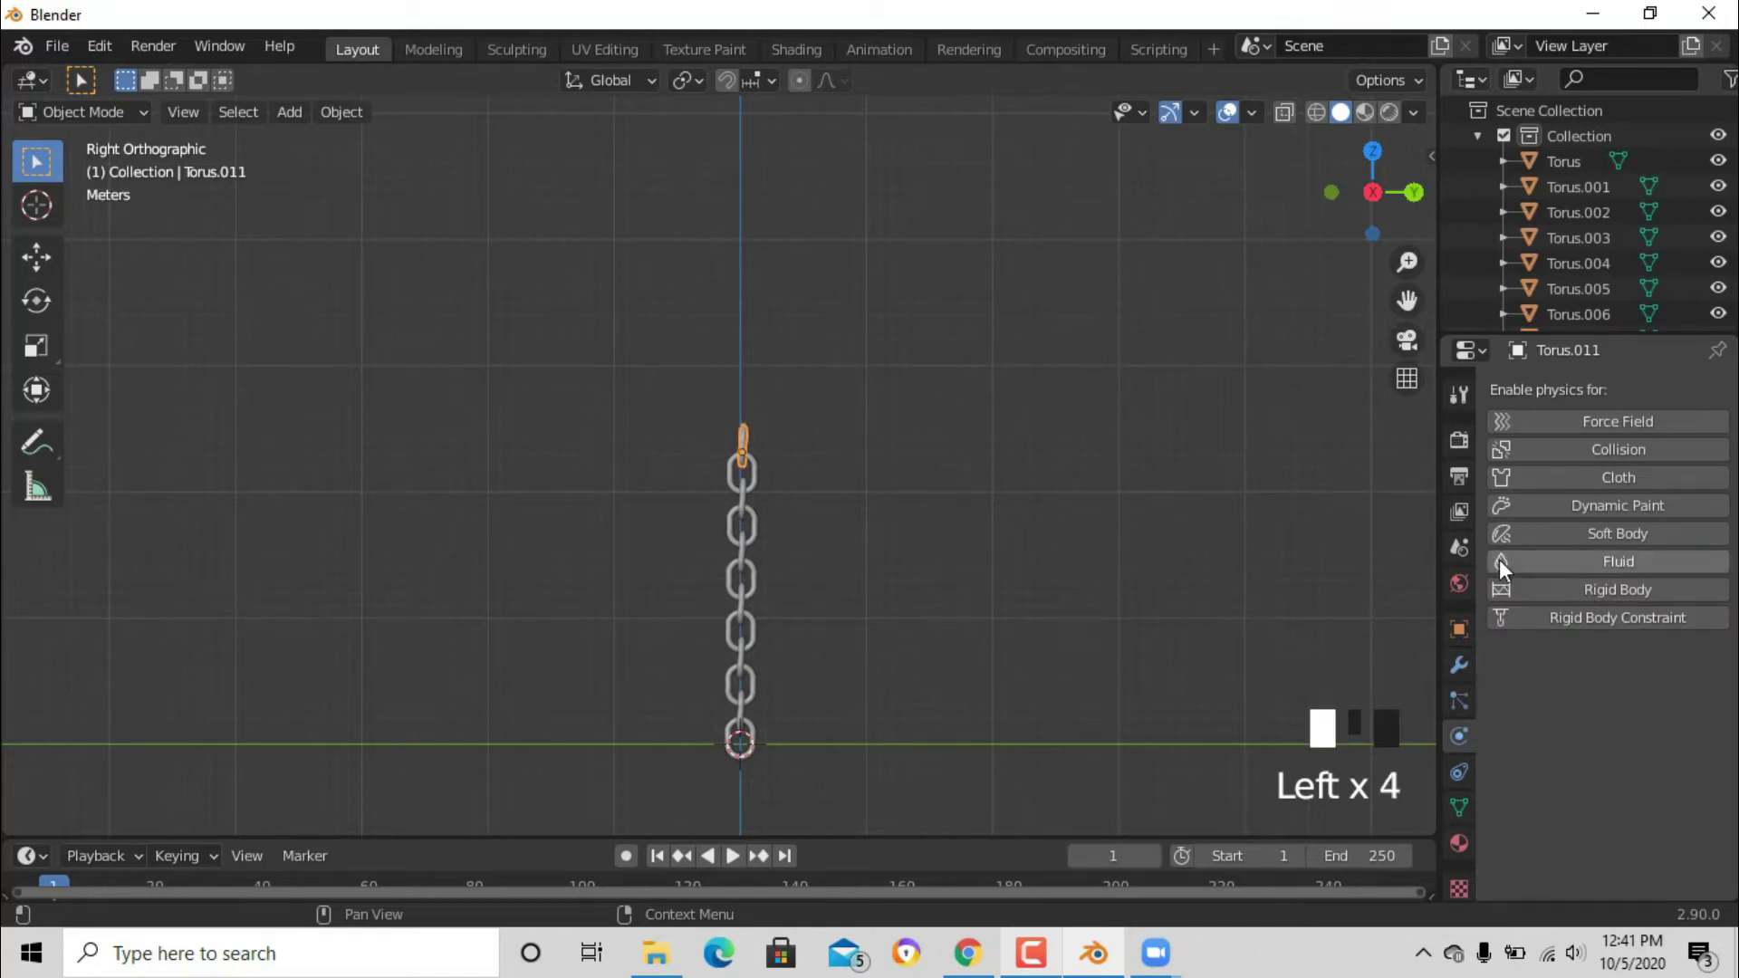
click(1572, 590)
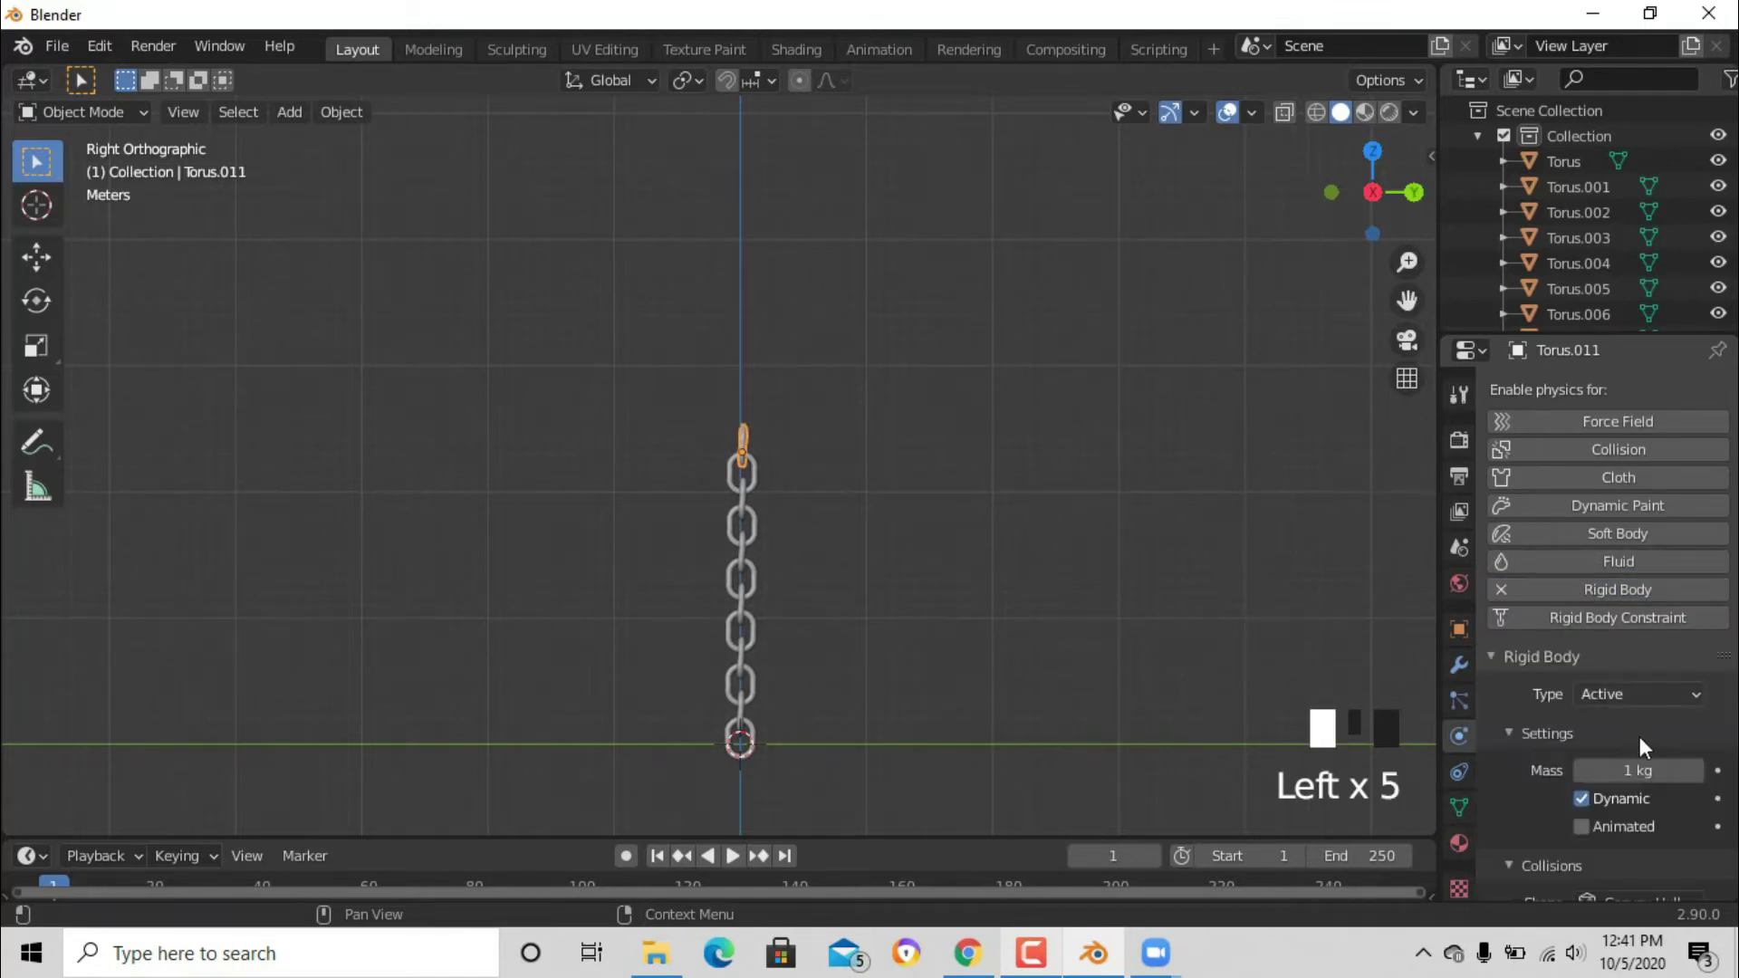
scroll(1535, 796, down, 5)
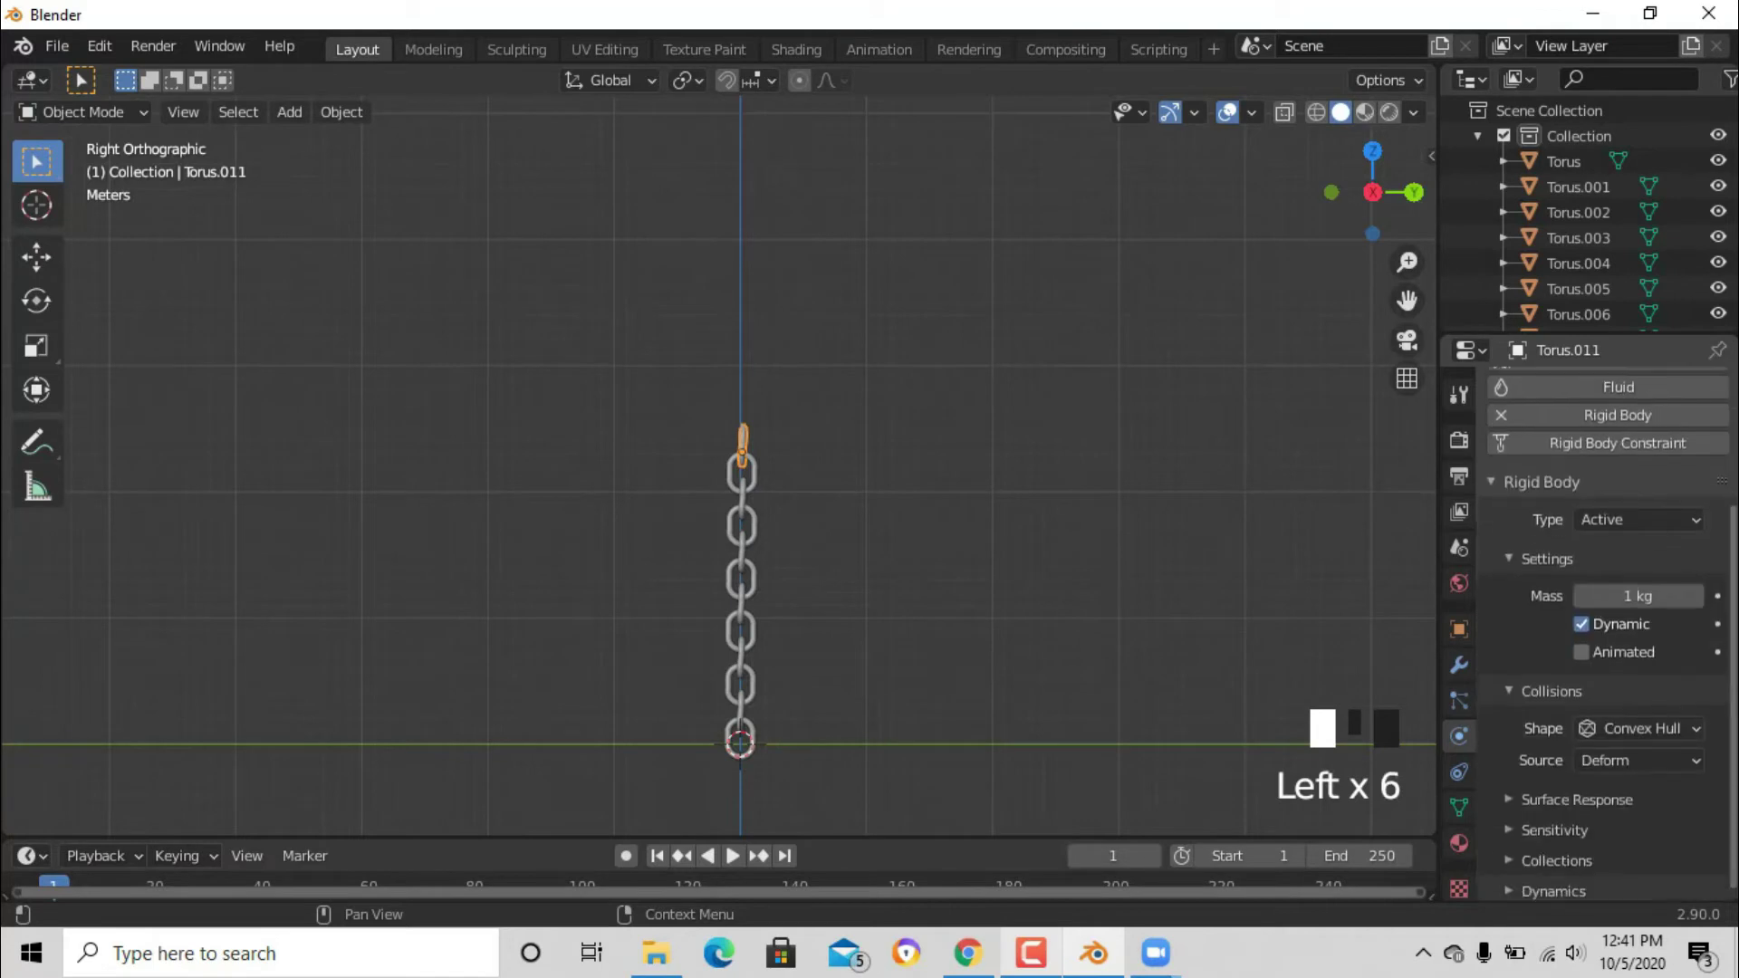
click(1630, 720)
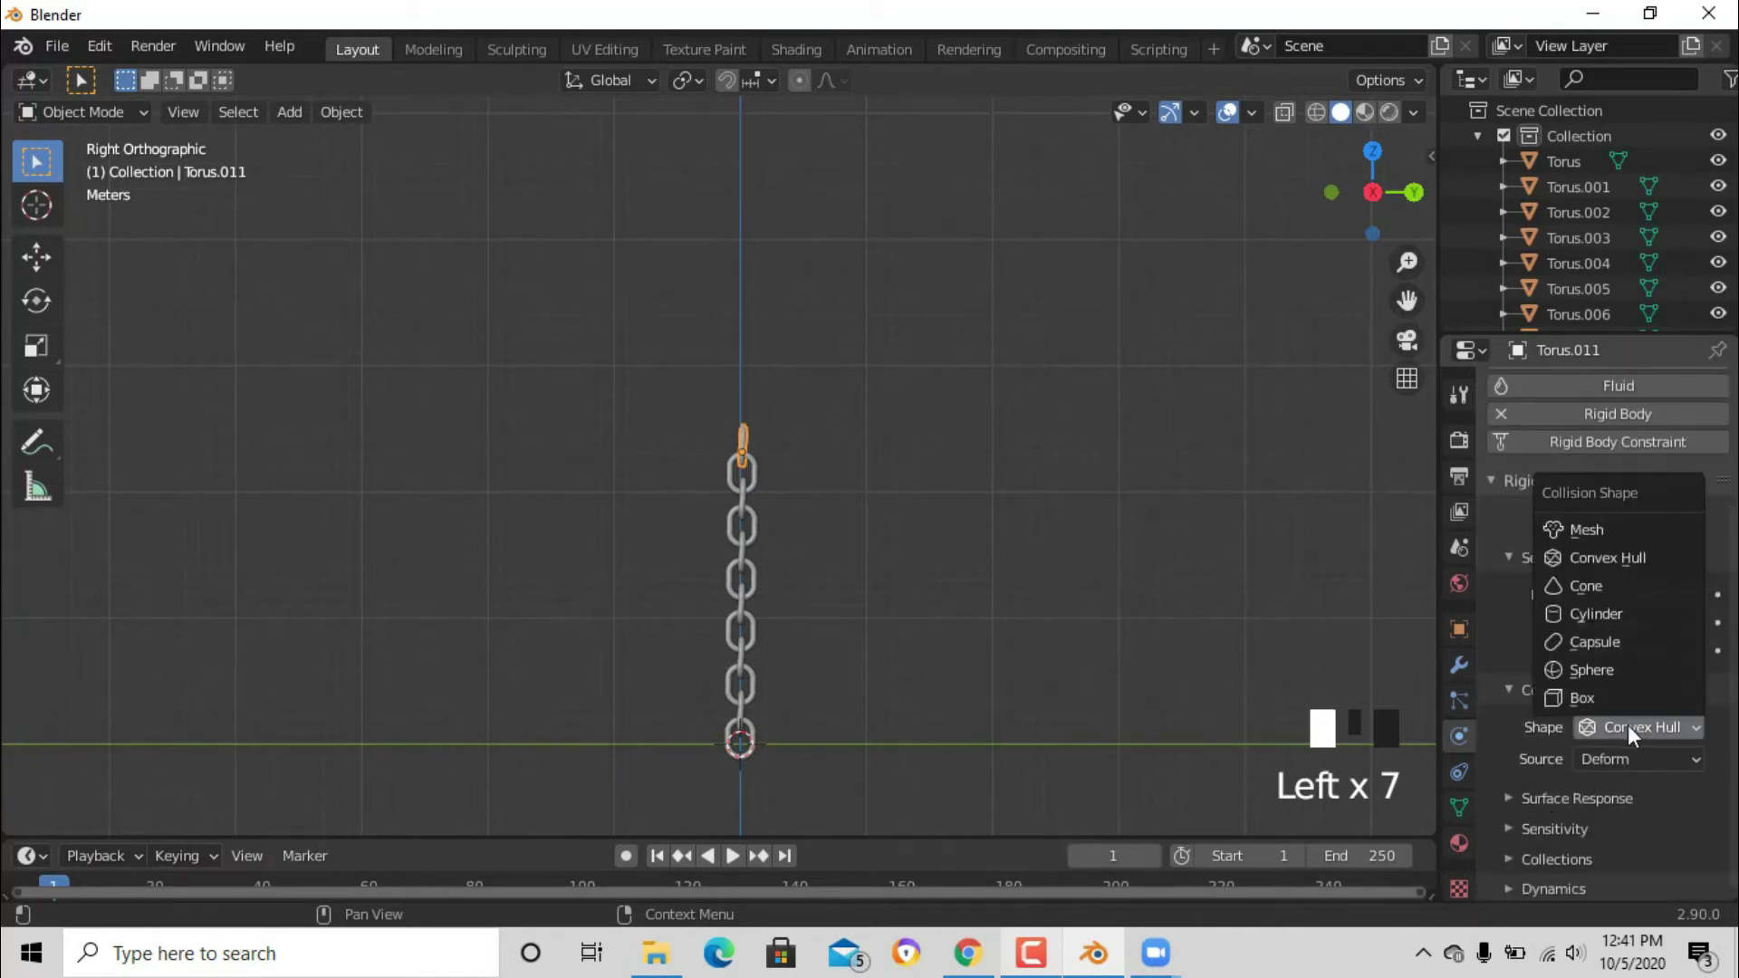
click(1606, 533)
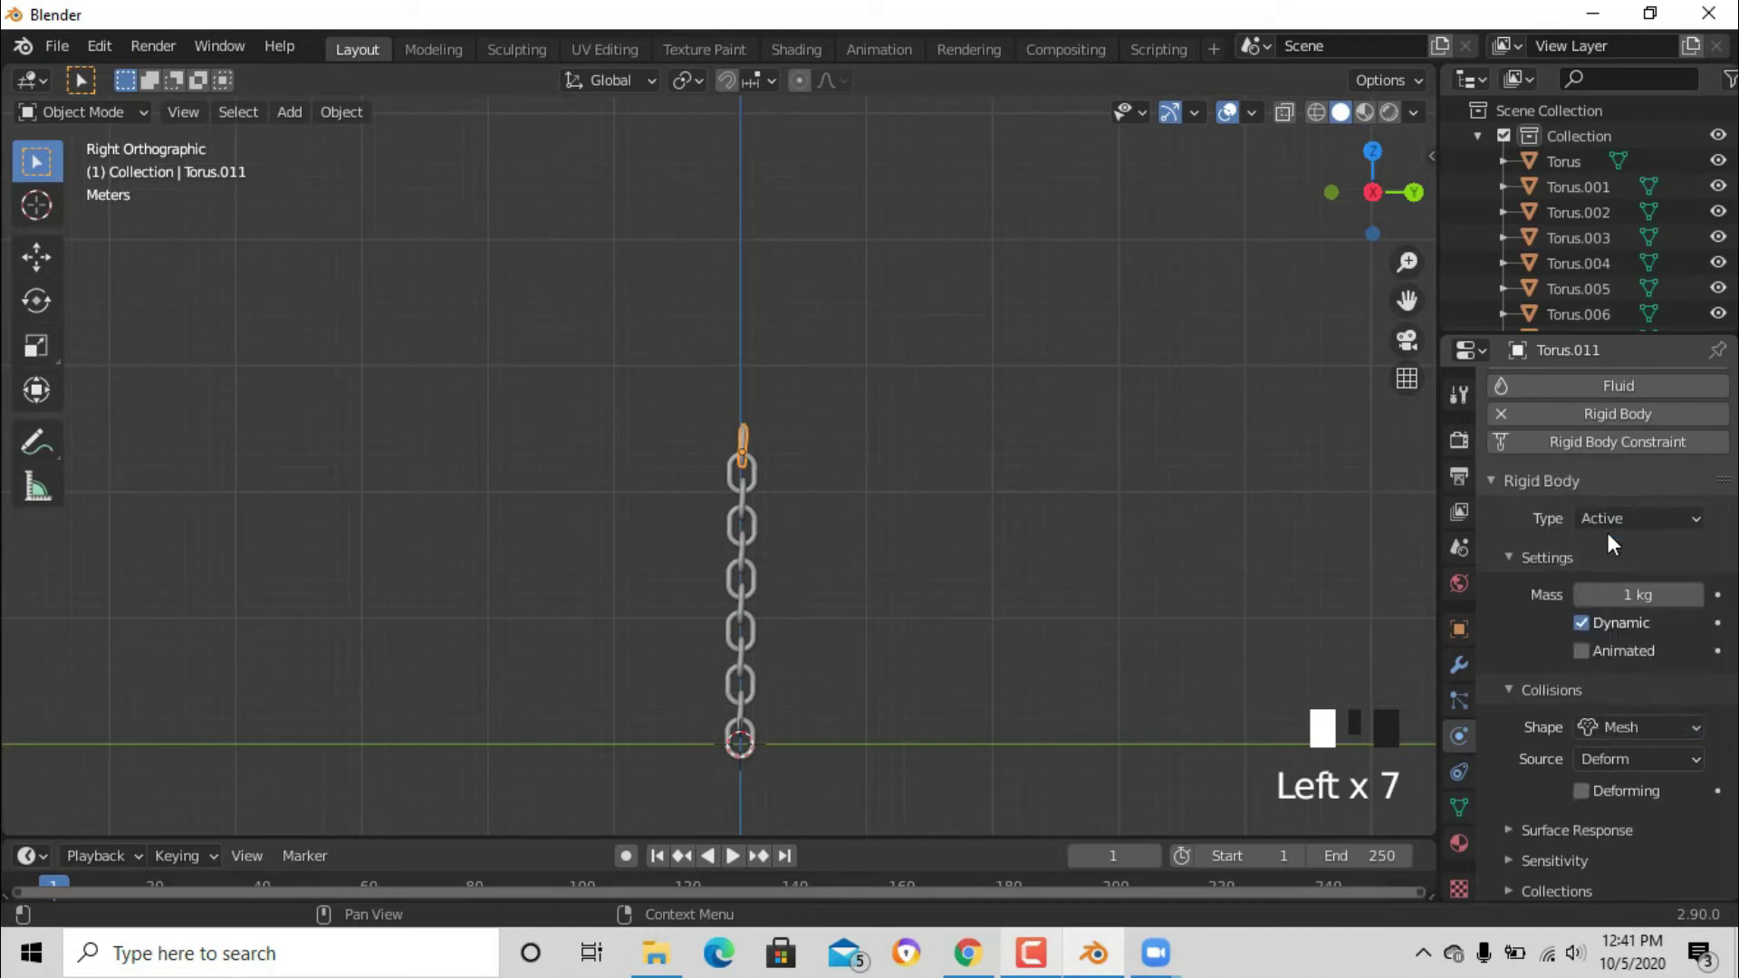
click(1518, 557)
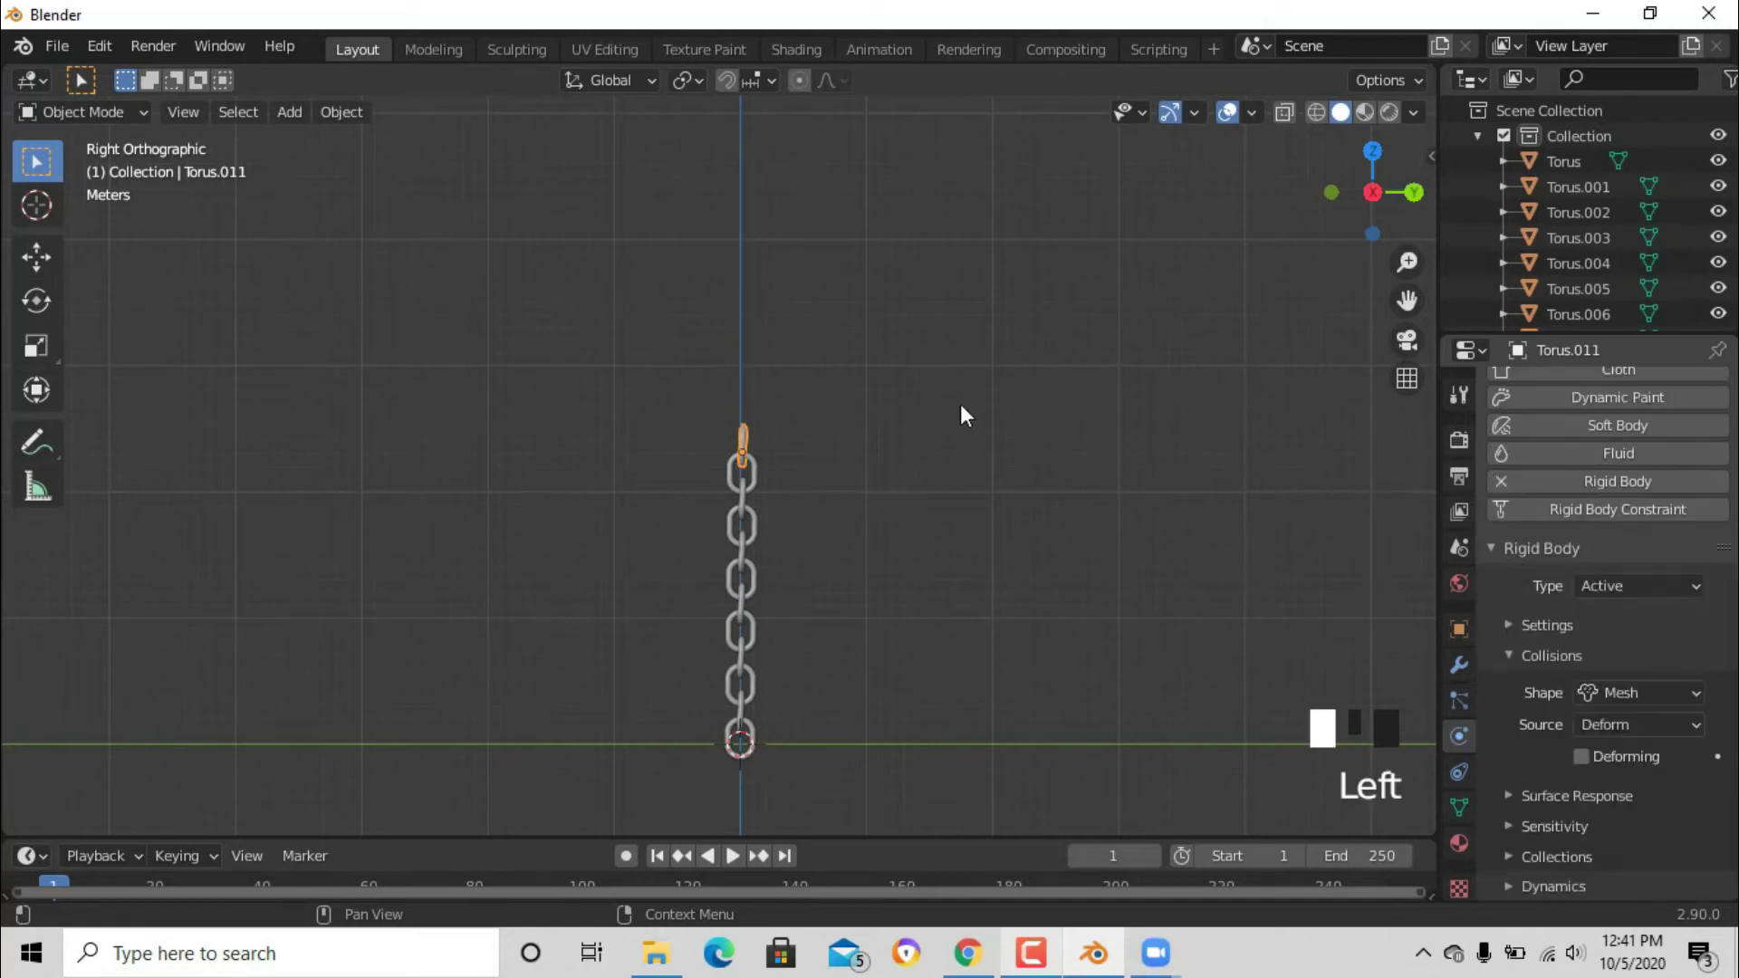
drag(867, 300, 728, 747)
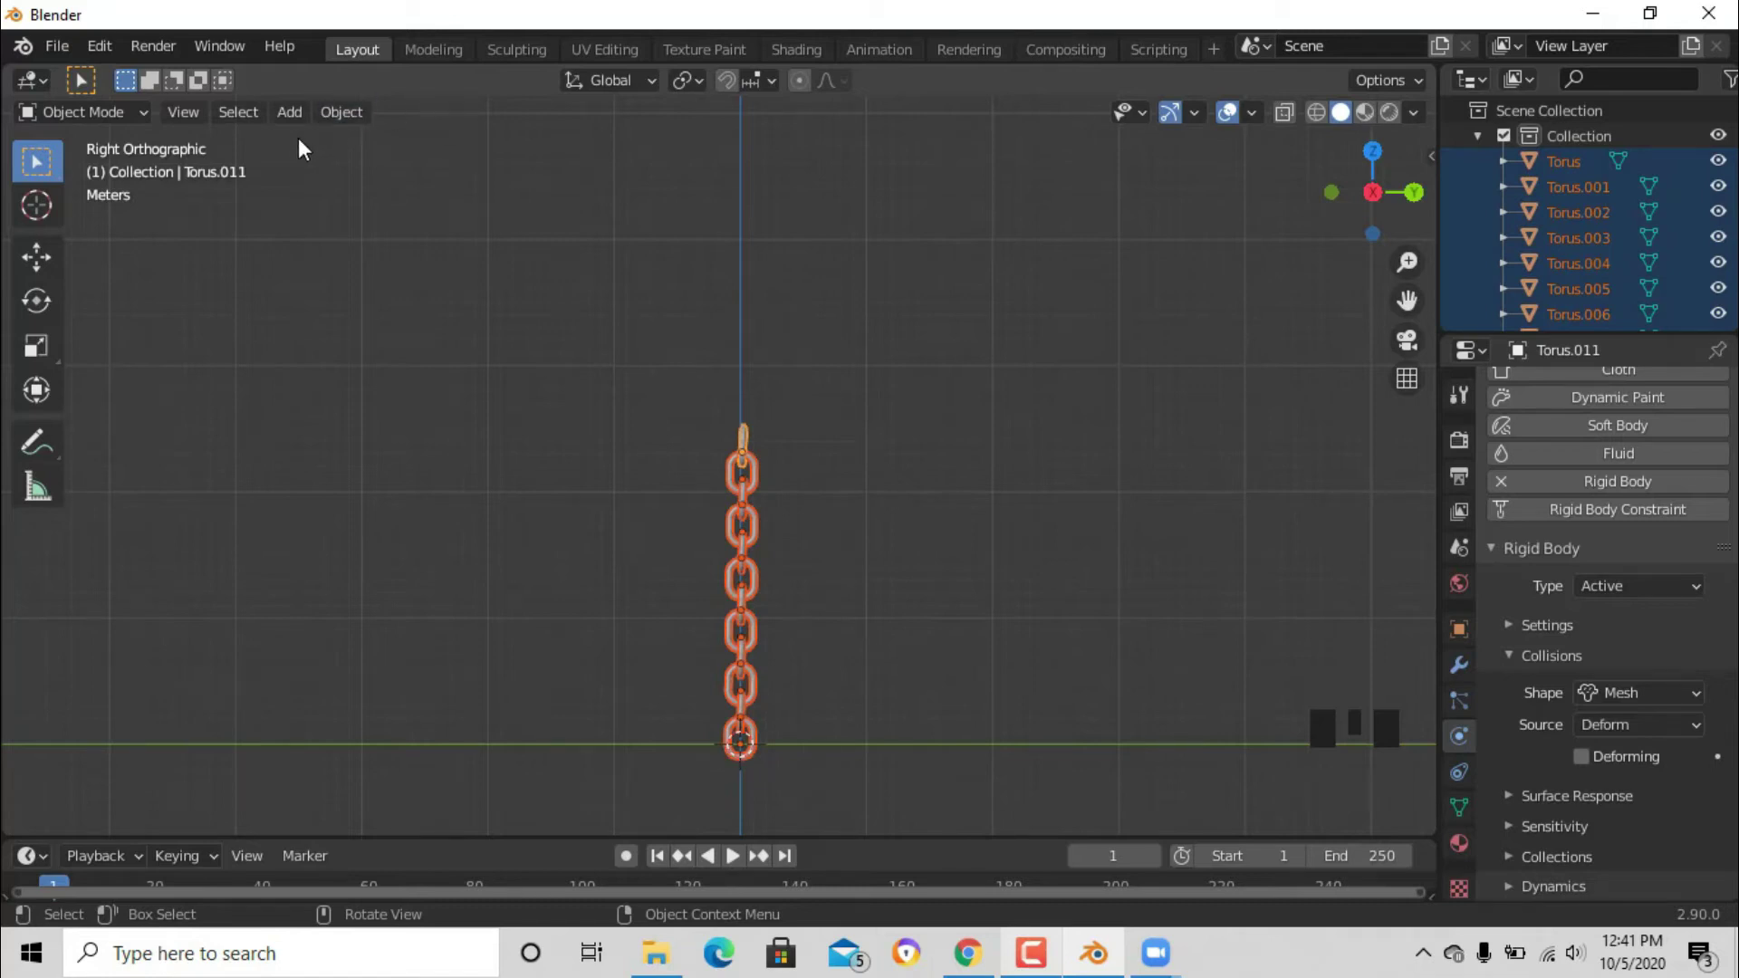
Step: Copy the top link's rigid body settings to all links with Rigid Body > Copy from Active
click(345, 116)
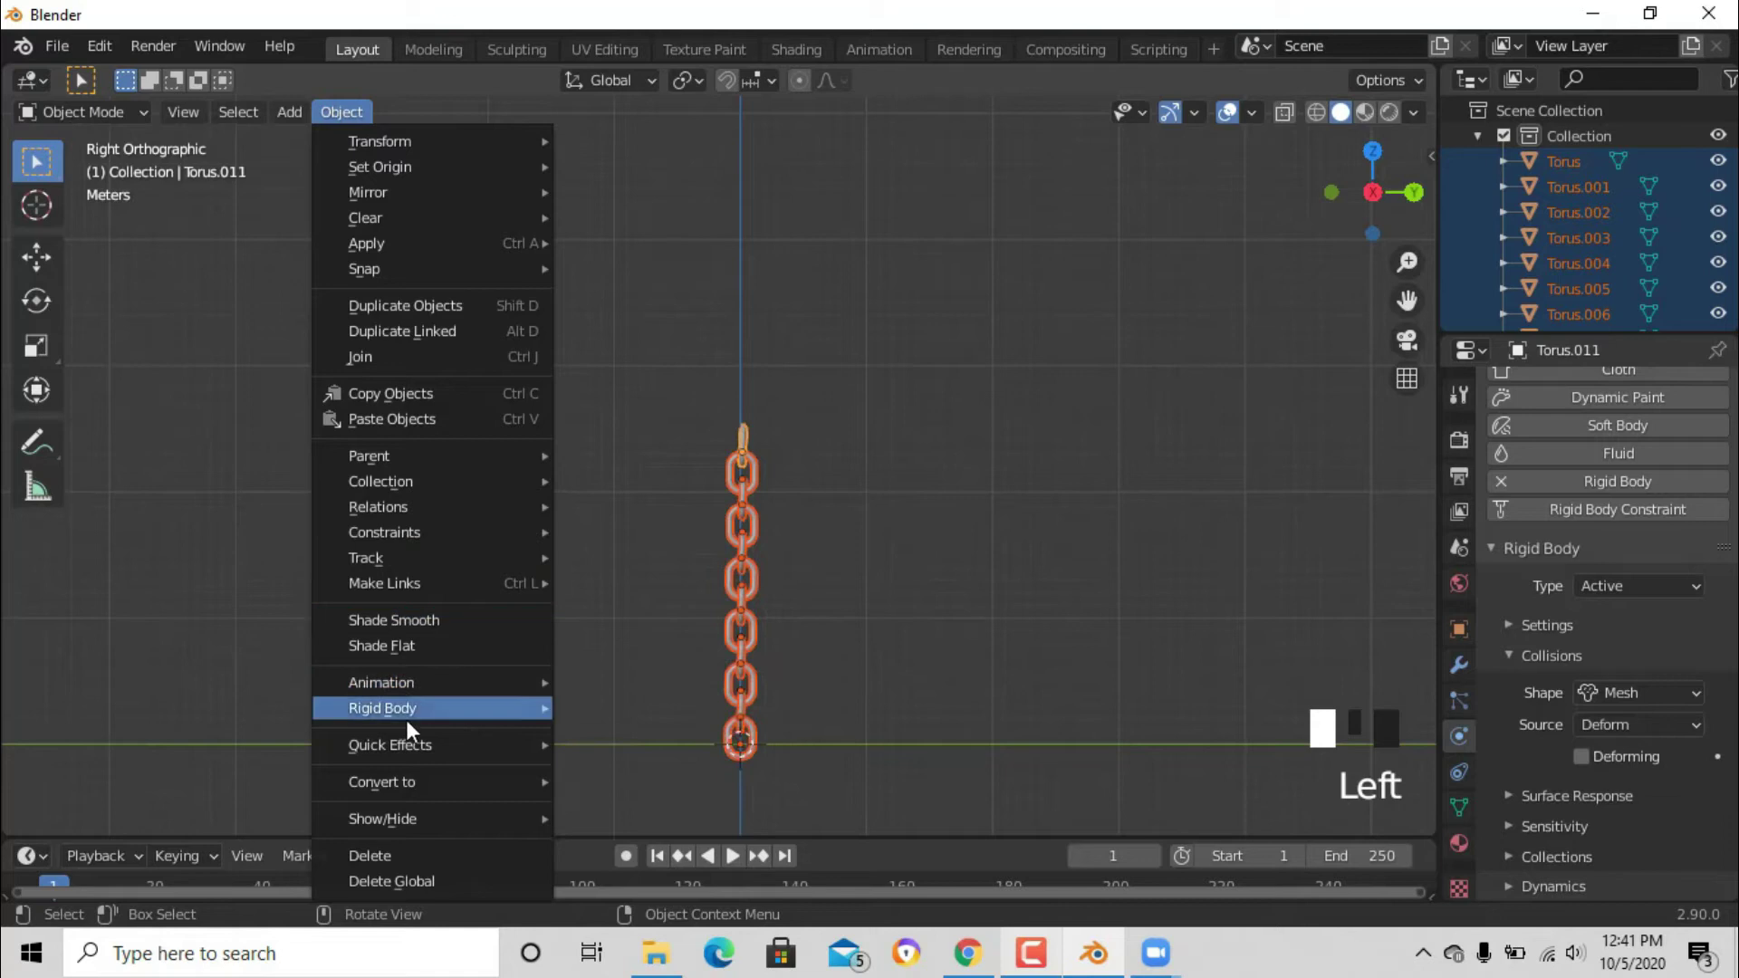
mouse_move(456, 719)
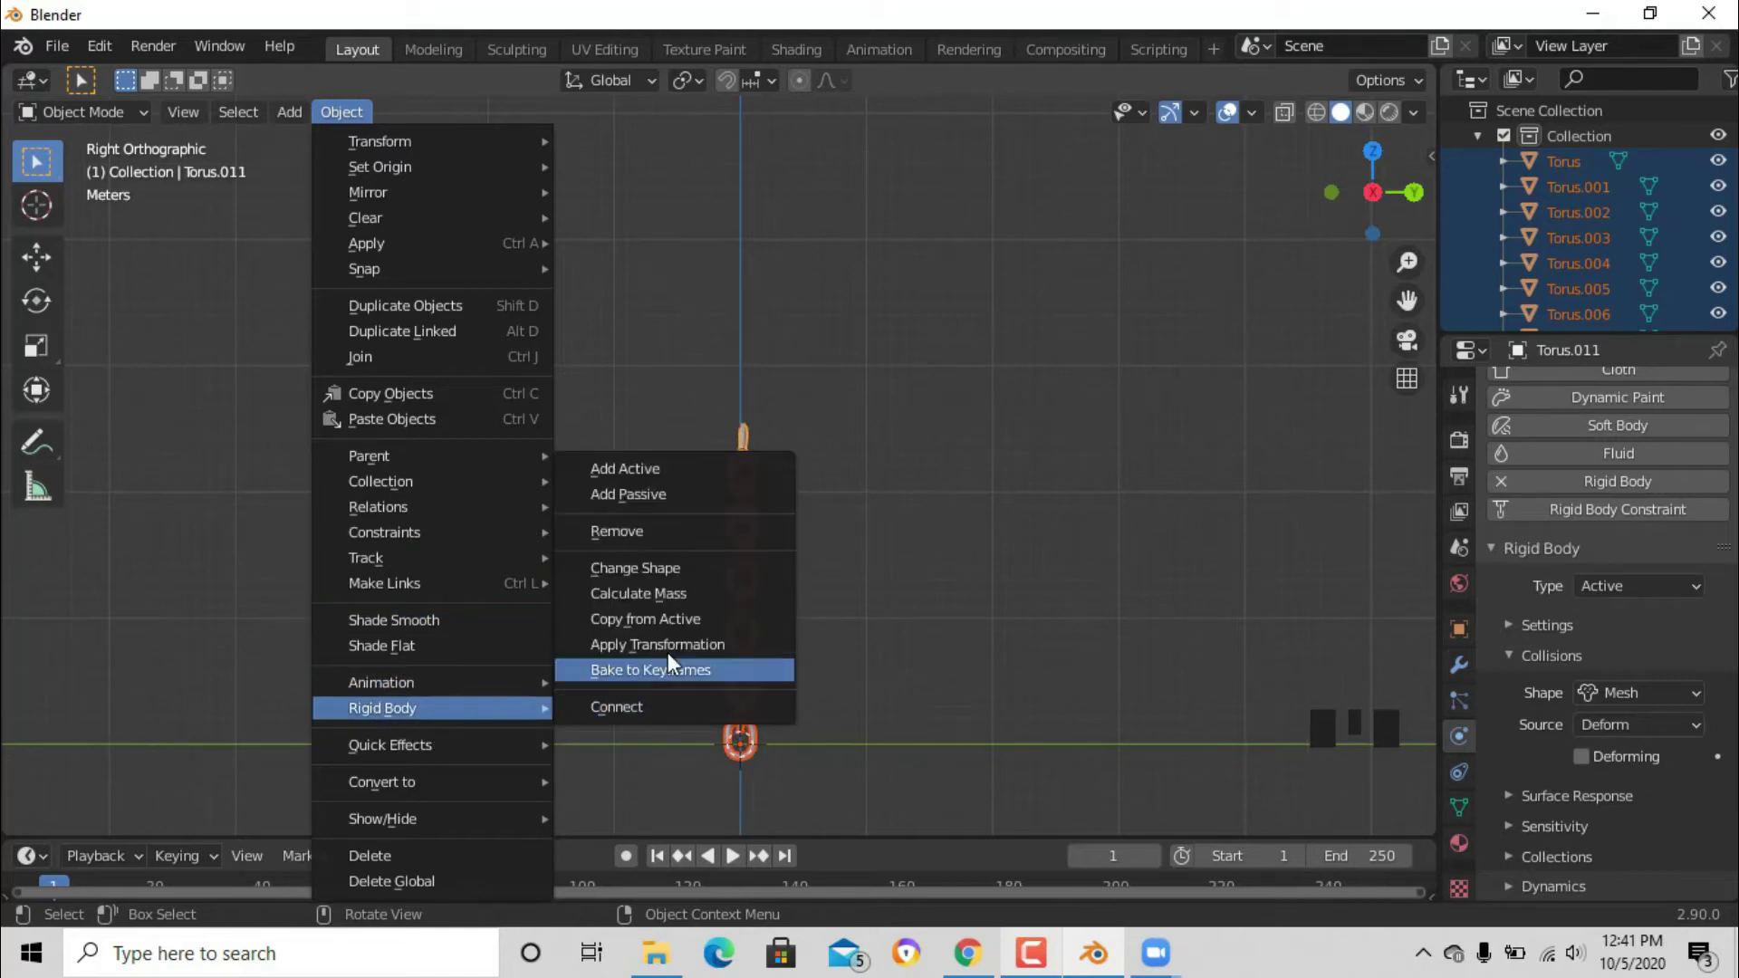
click(703, 619)
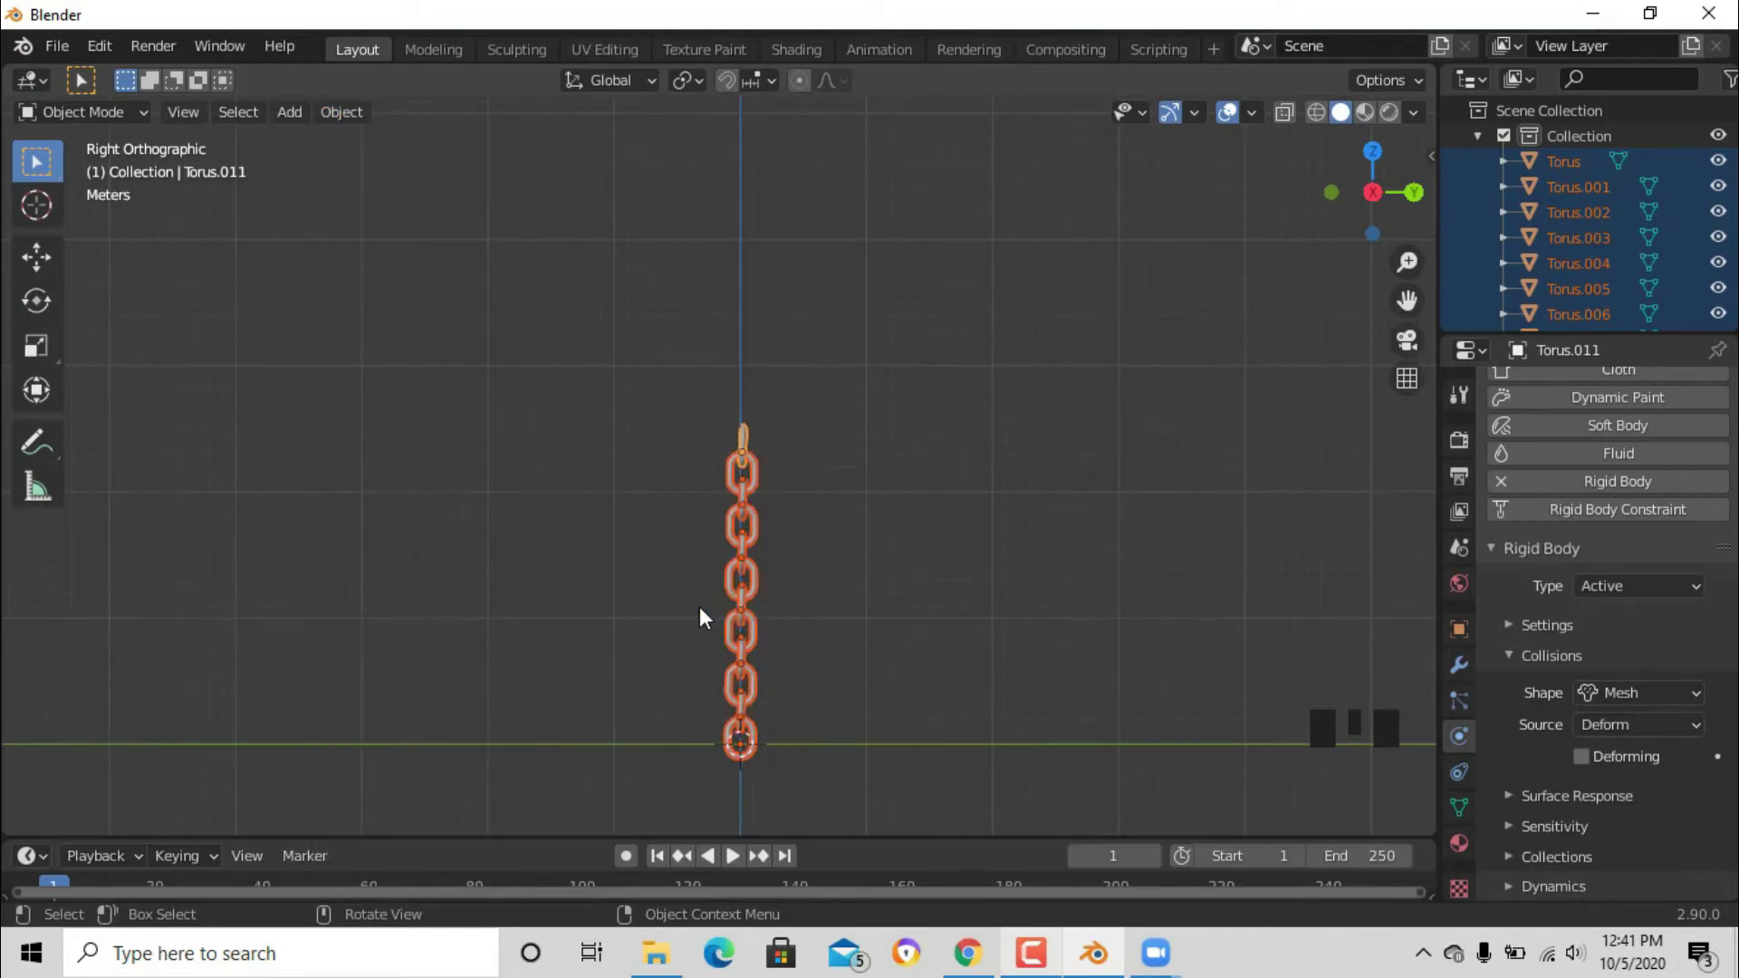
Step: Deselect all and play the simulation until the chain falls, then stop
click(955, 543)
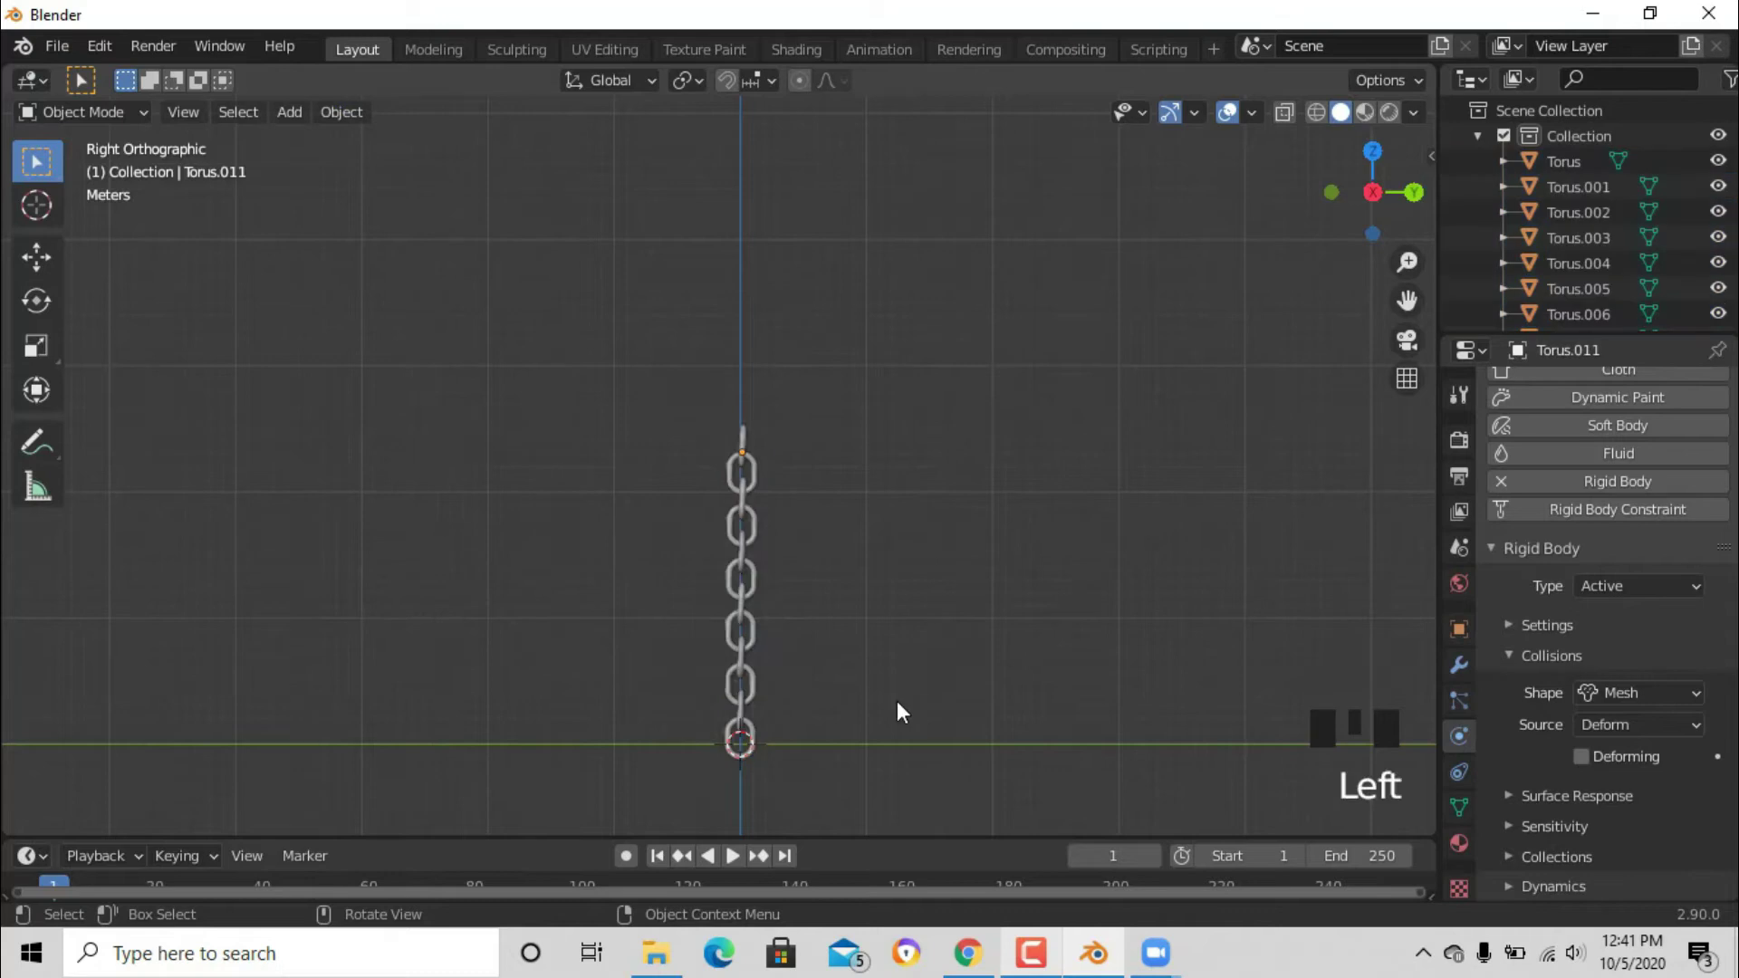
click(733, 856)
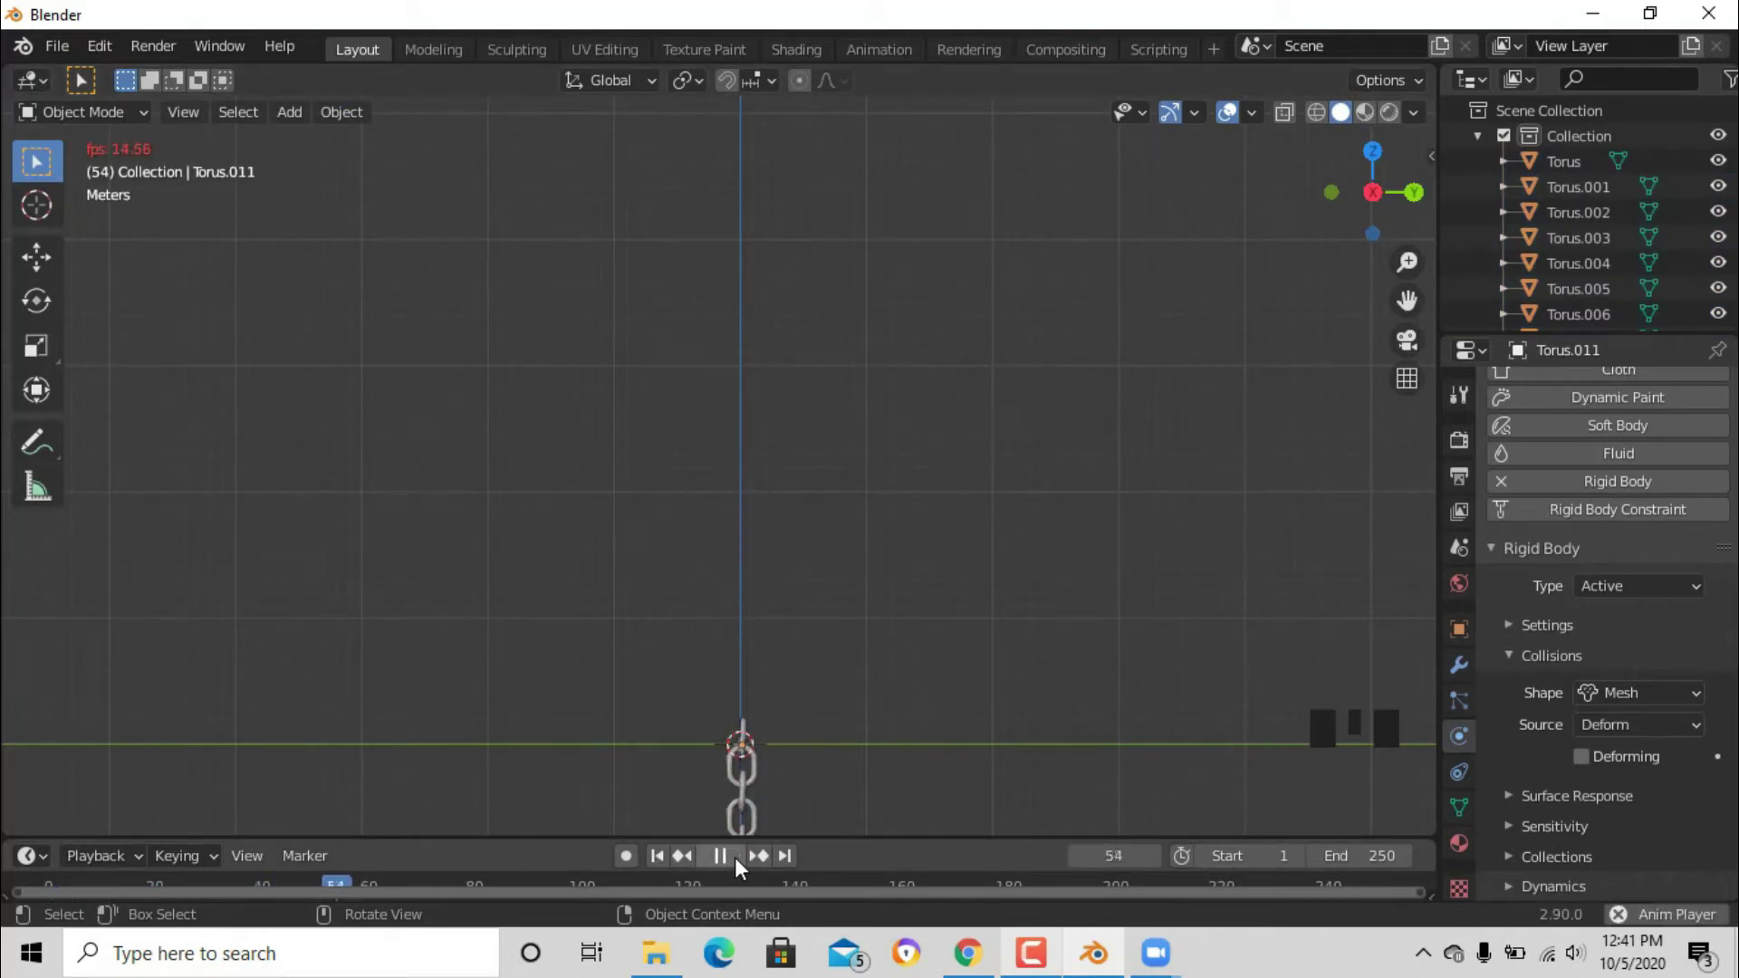
click(735, 857)
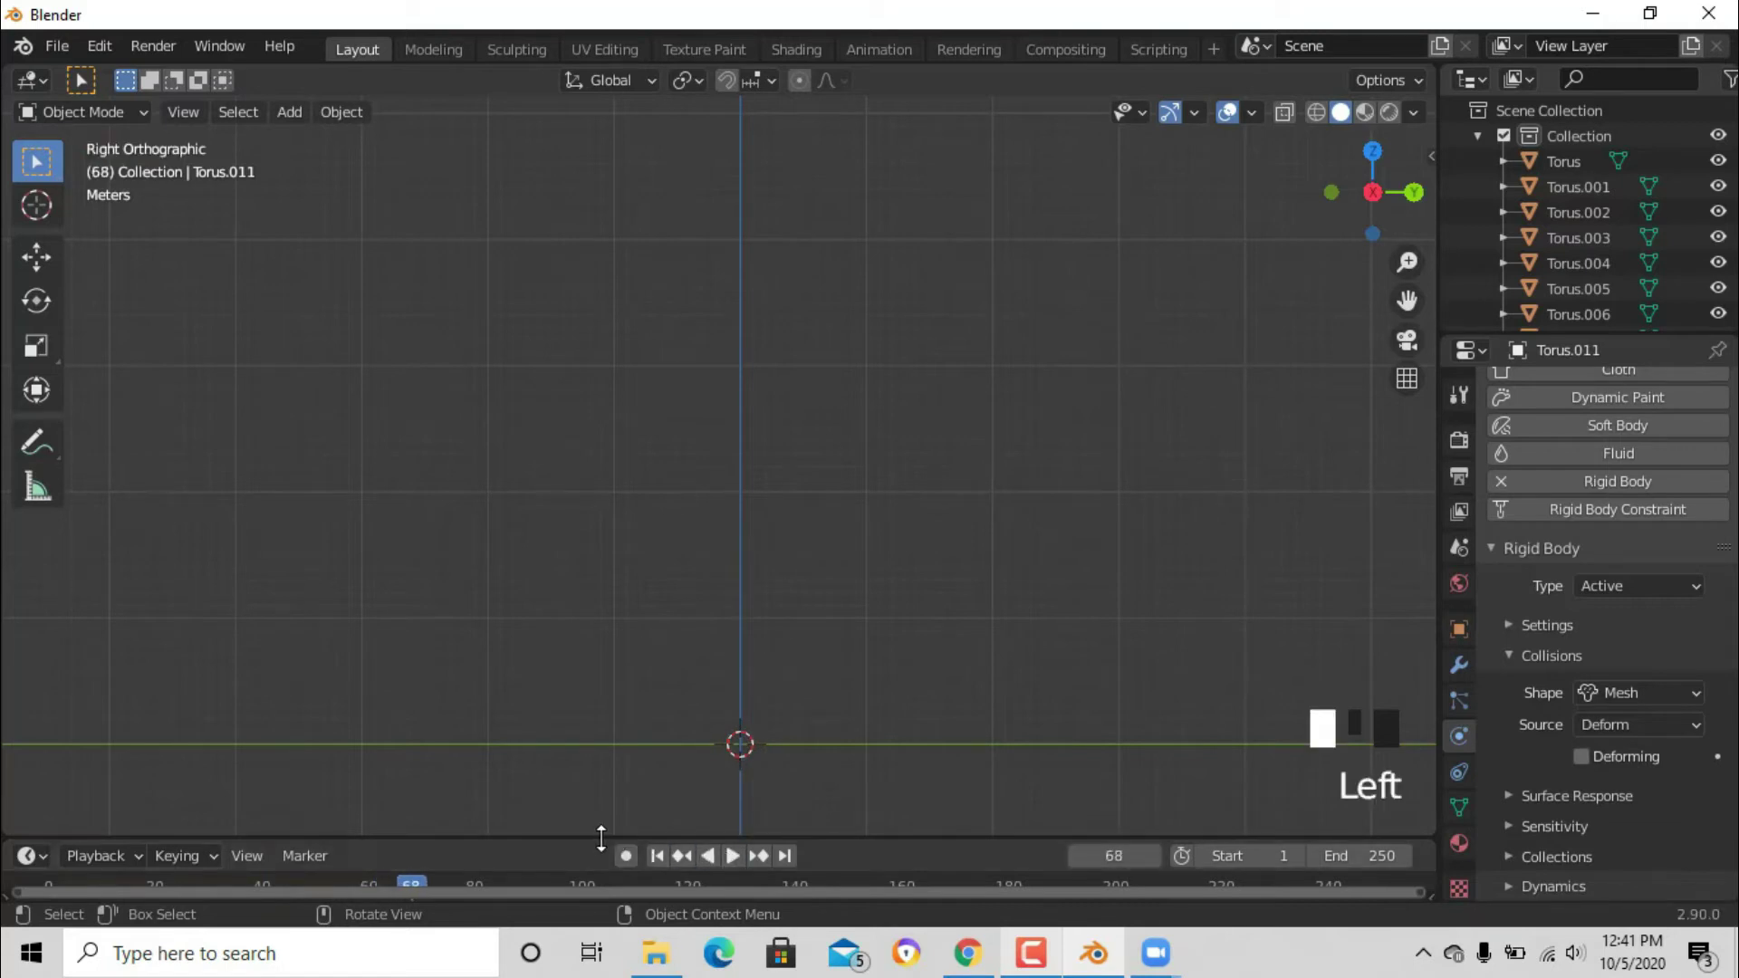
Step: Add a UV sphere at the origin and scale it up about 1.12 times
drag(601, 838, 601, 710)
key(shift+a)
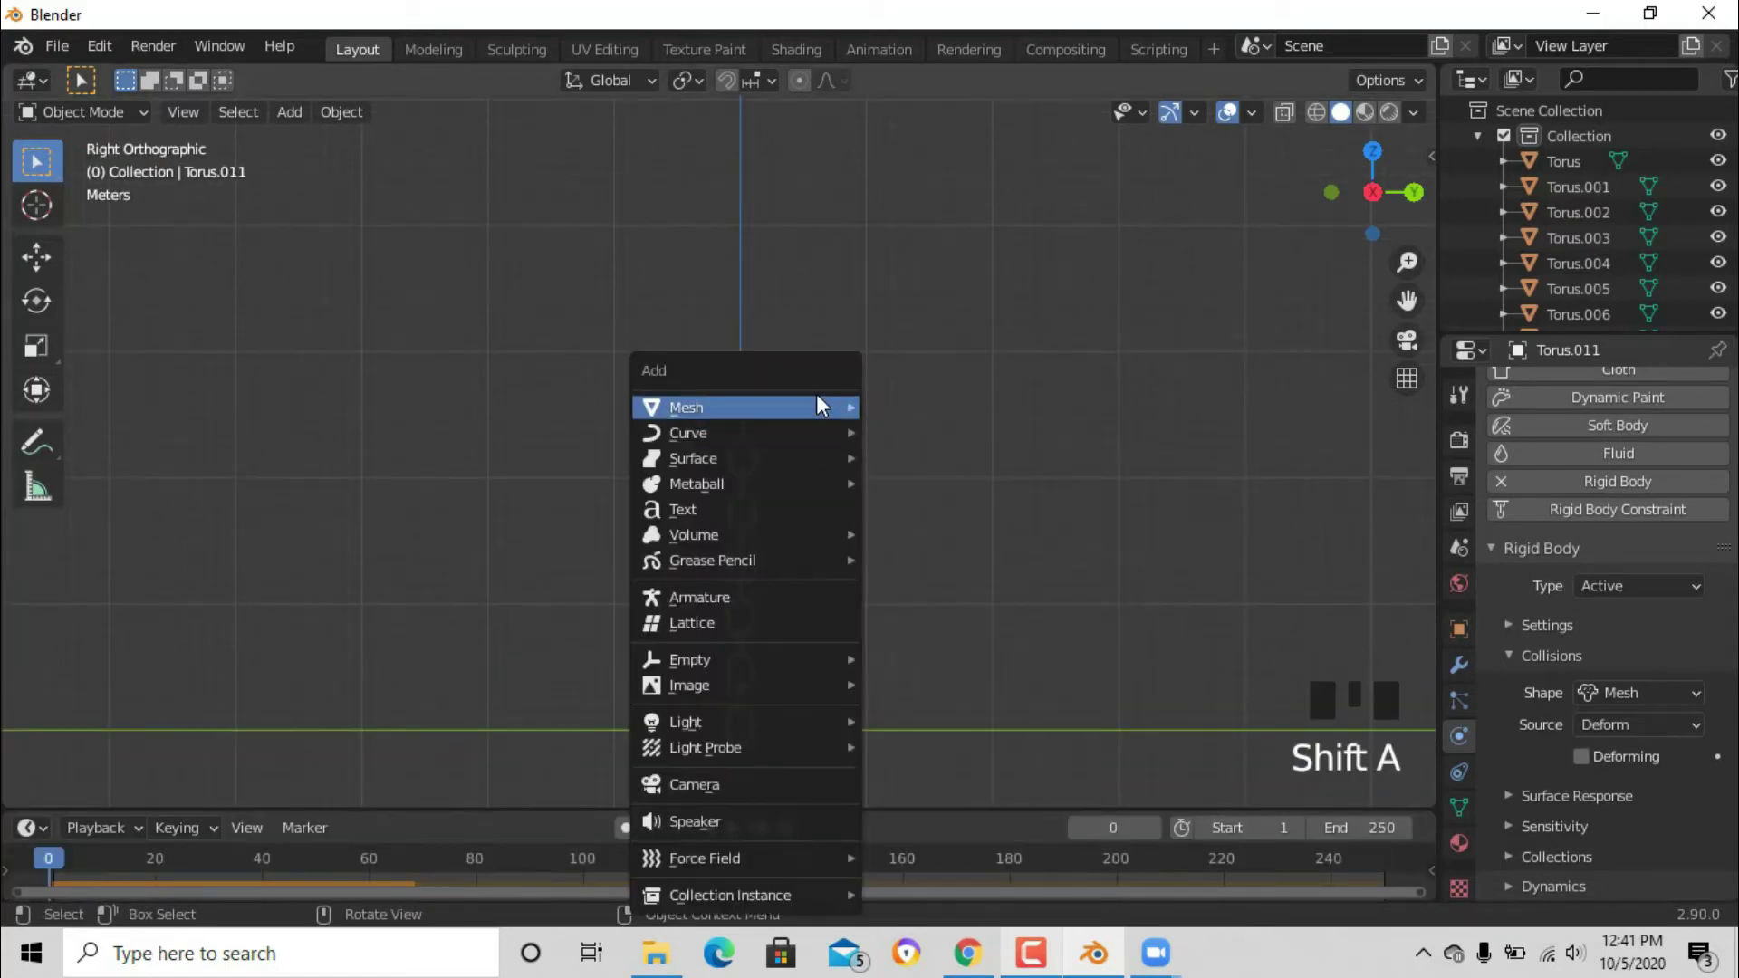
mouse_move(818, 404)
click(944, 482)
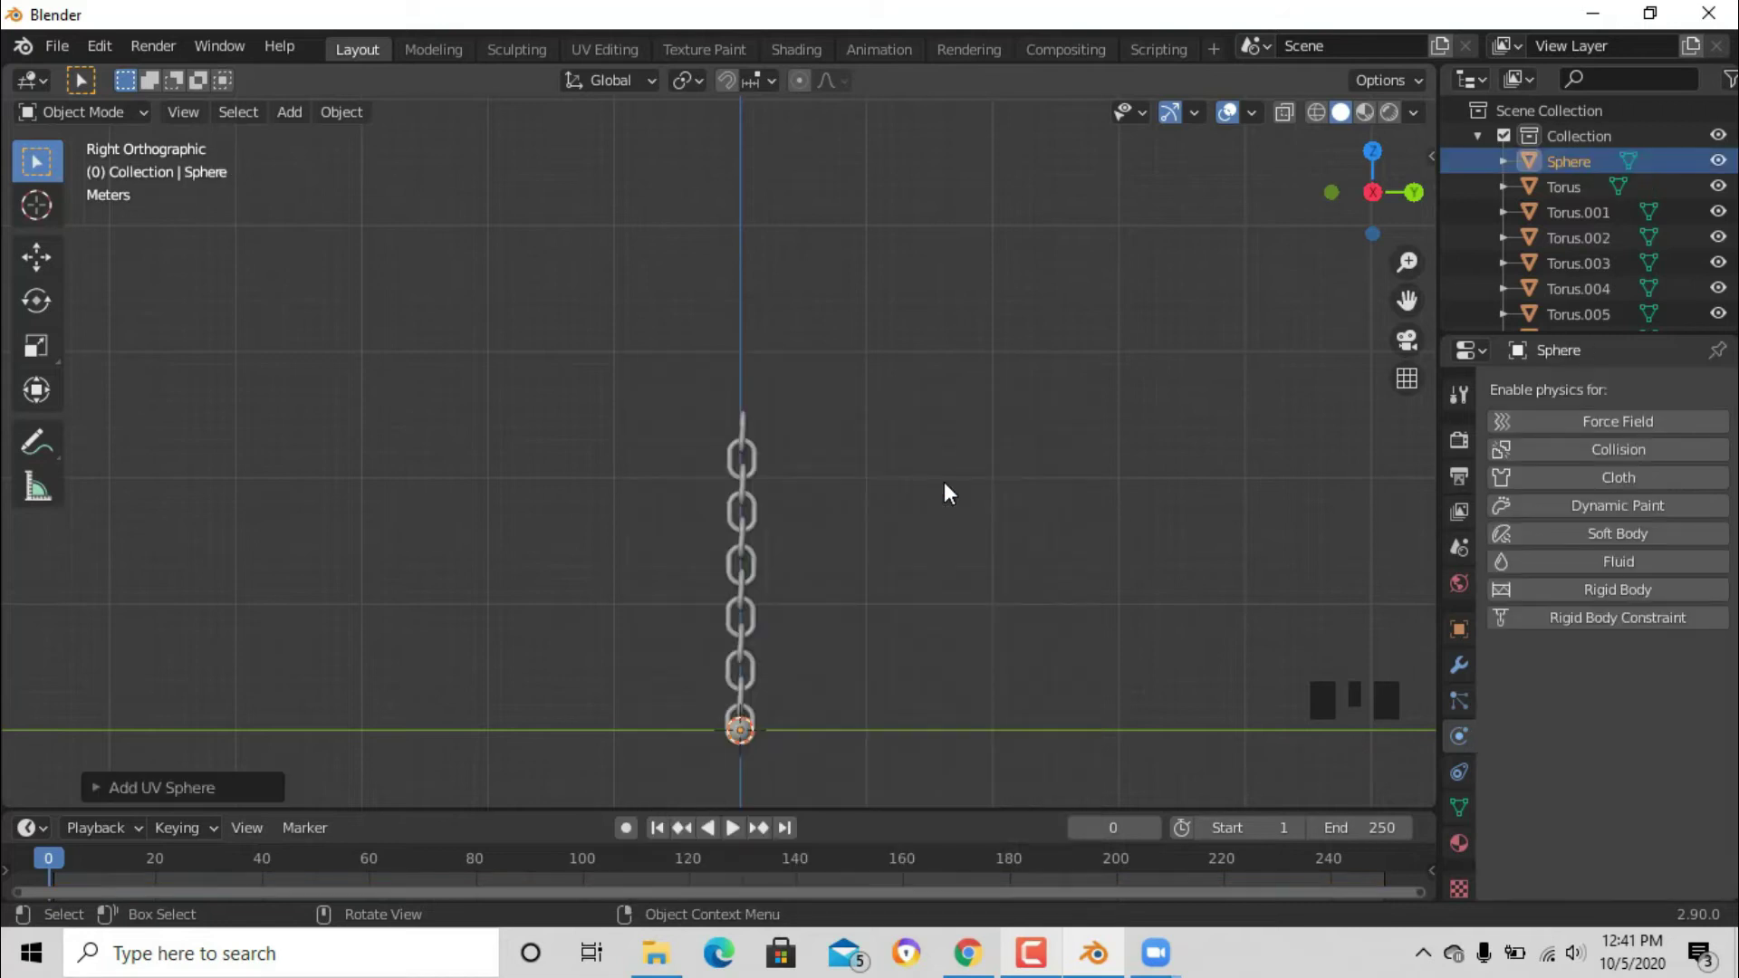
key(s)
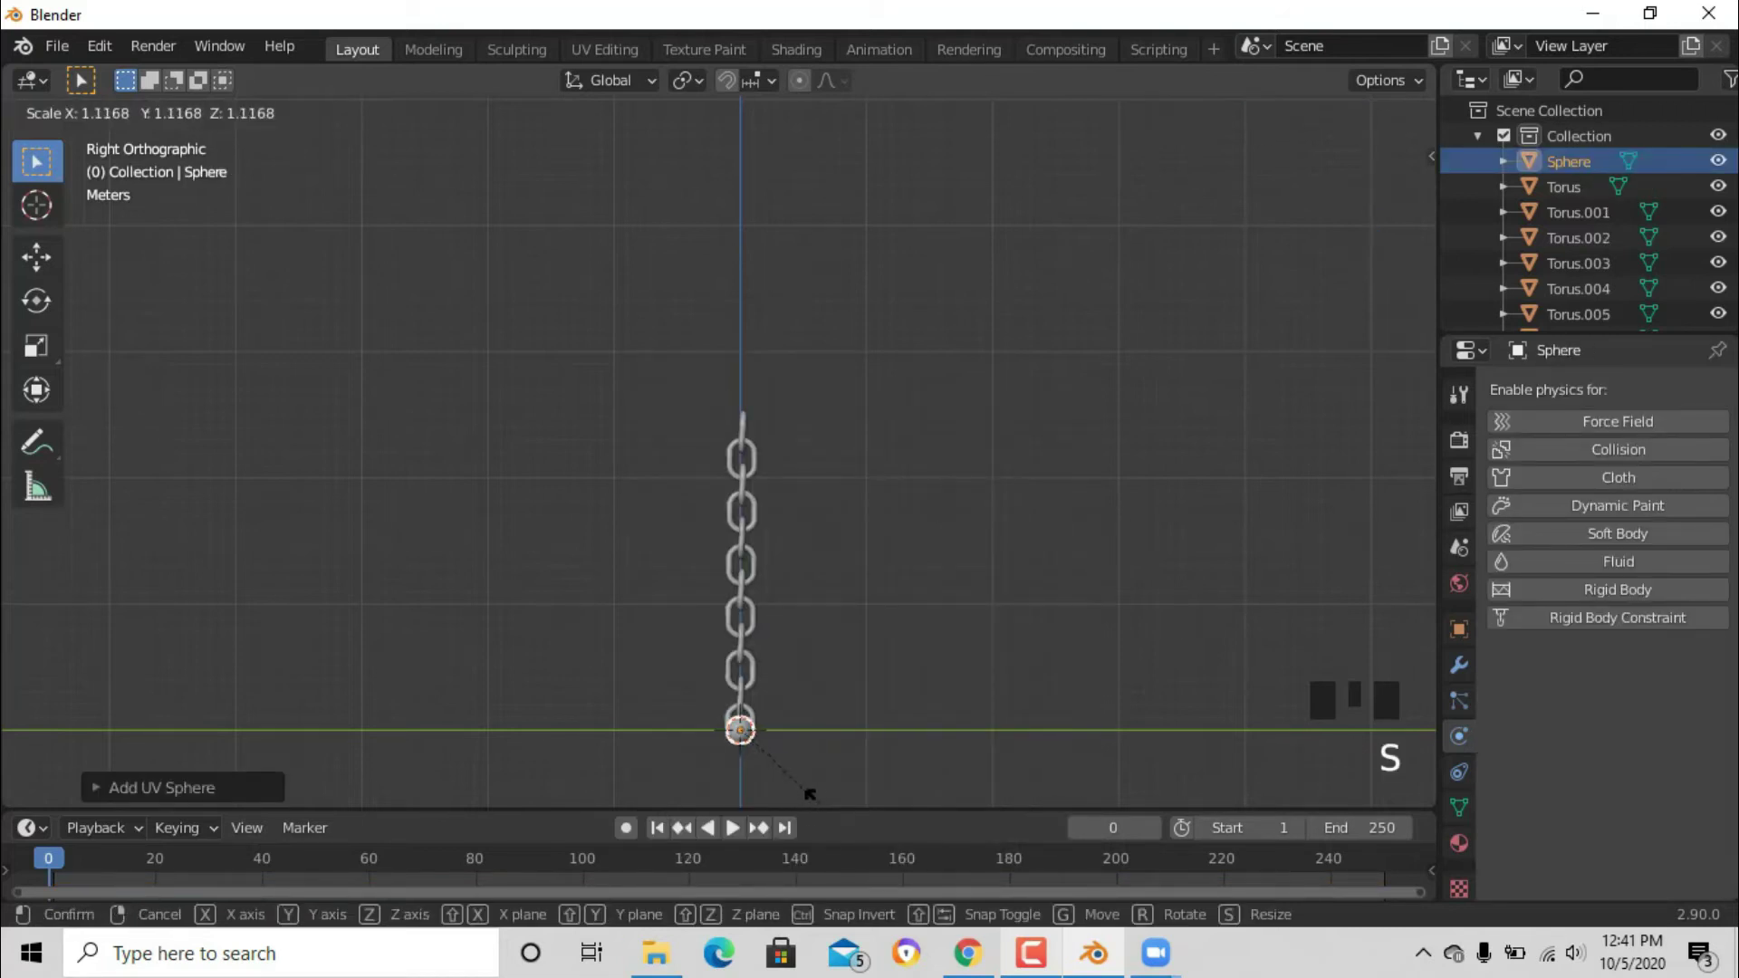
click(872, 101)
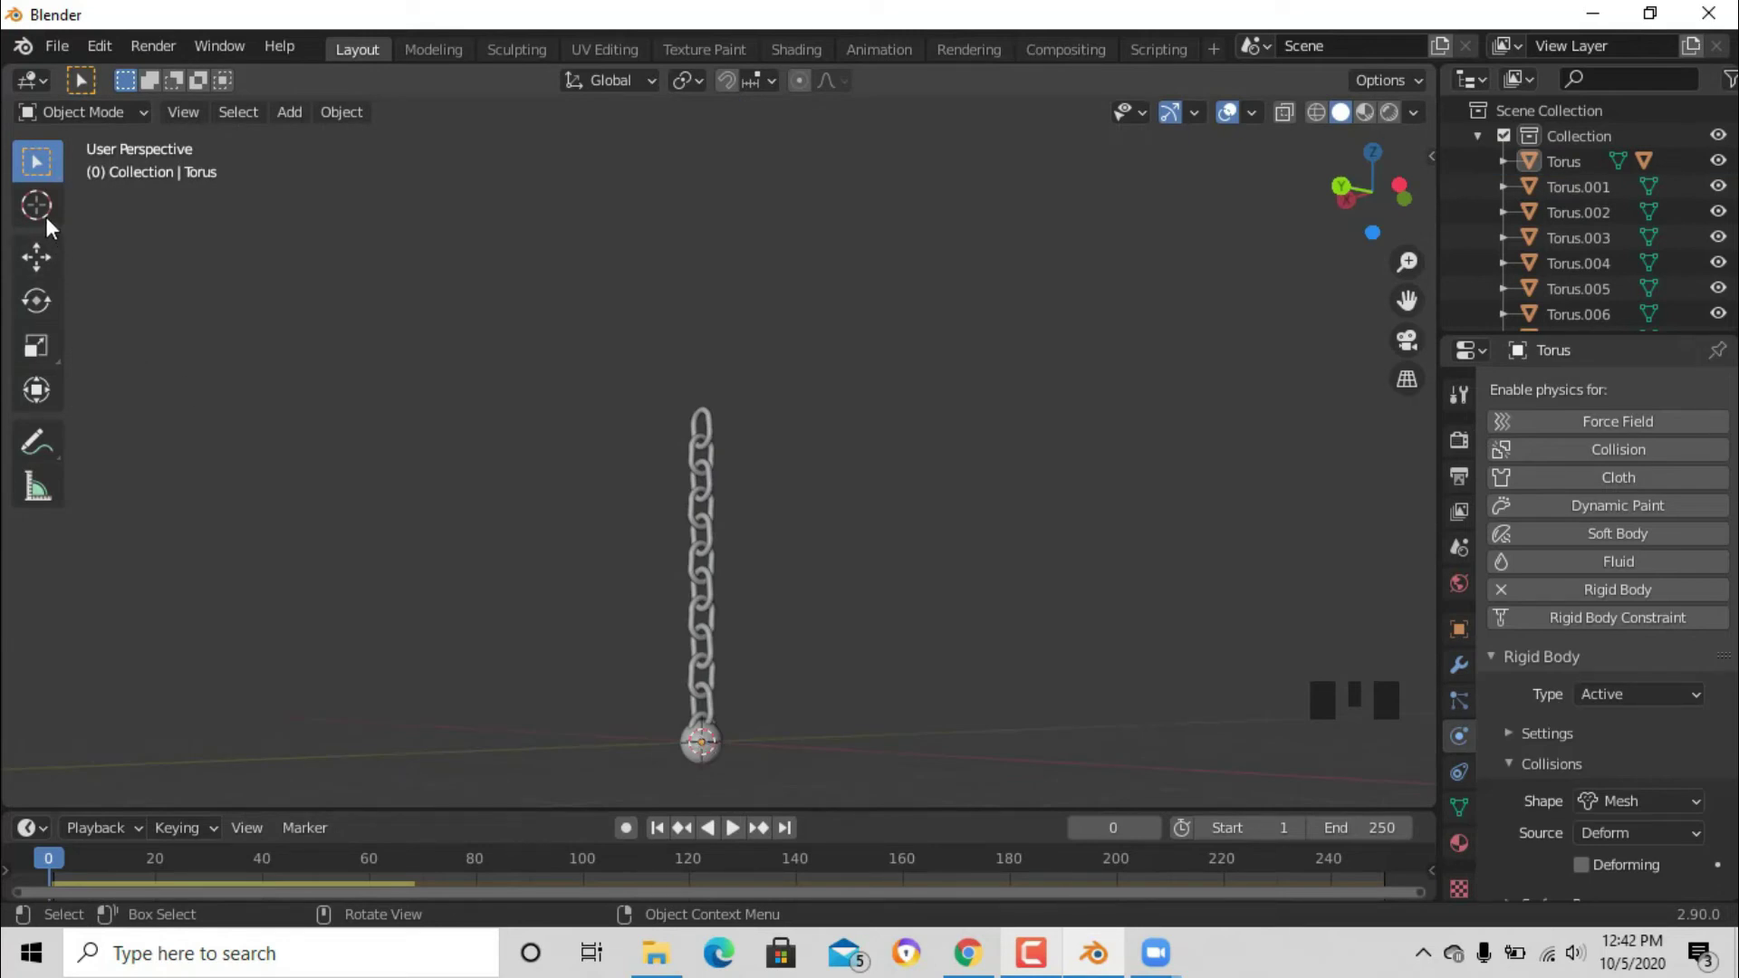
Step: Place the 3D cursor left of the chain and turn off Dynamic on Torus.011's rigid body
click(46, 213)
click(229, 309)
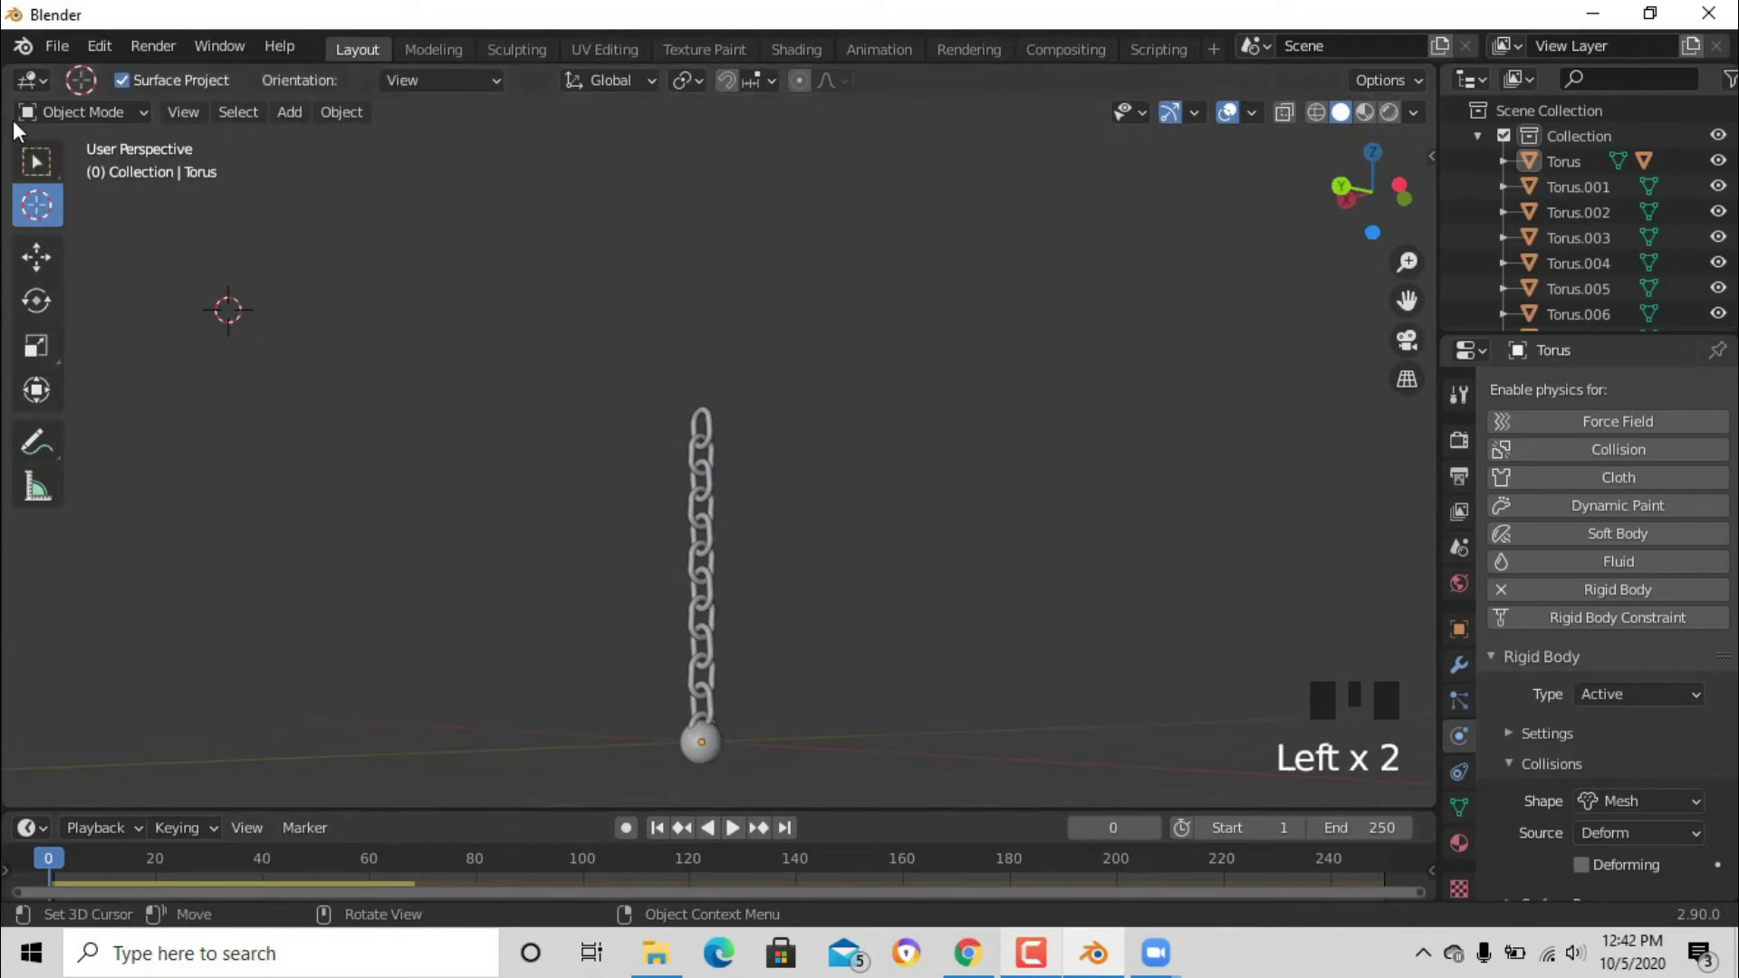
click(36, 257)
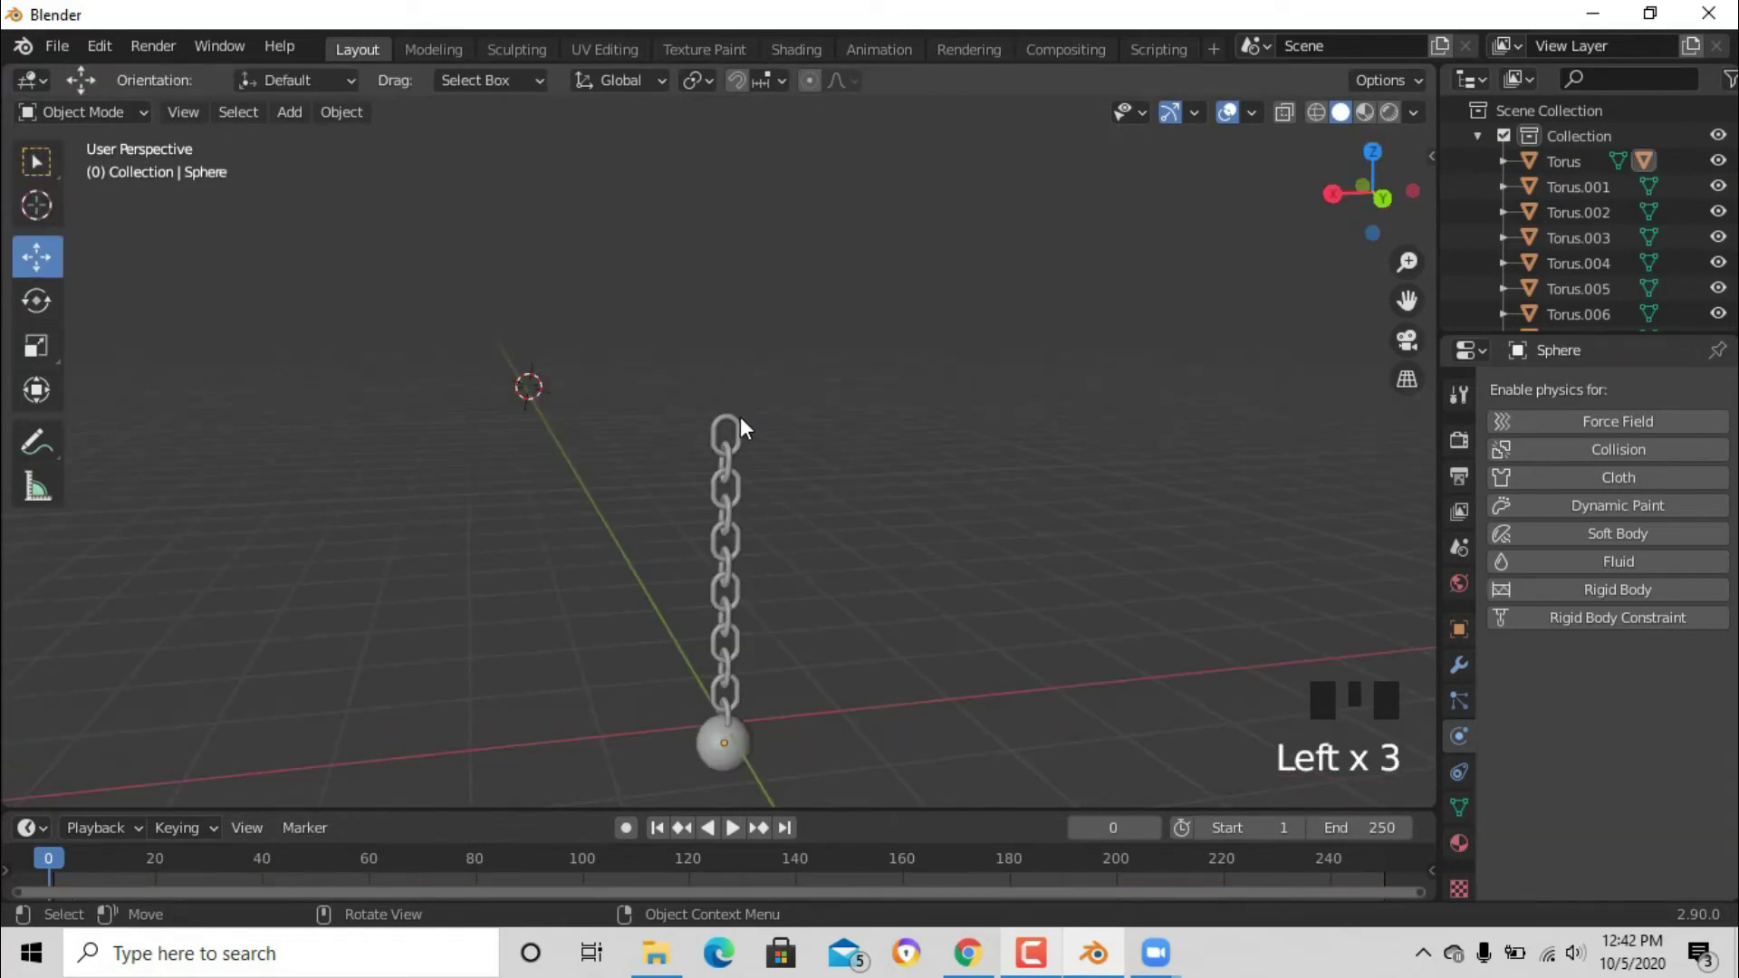
click(739, 418)
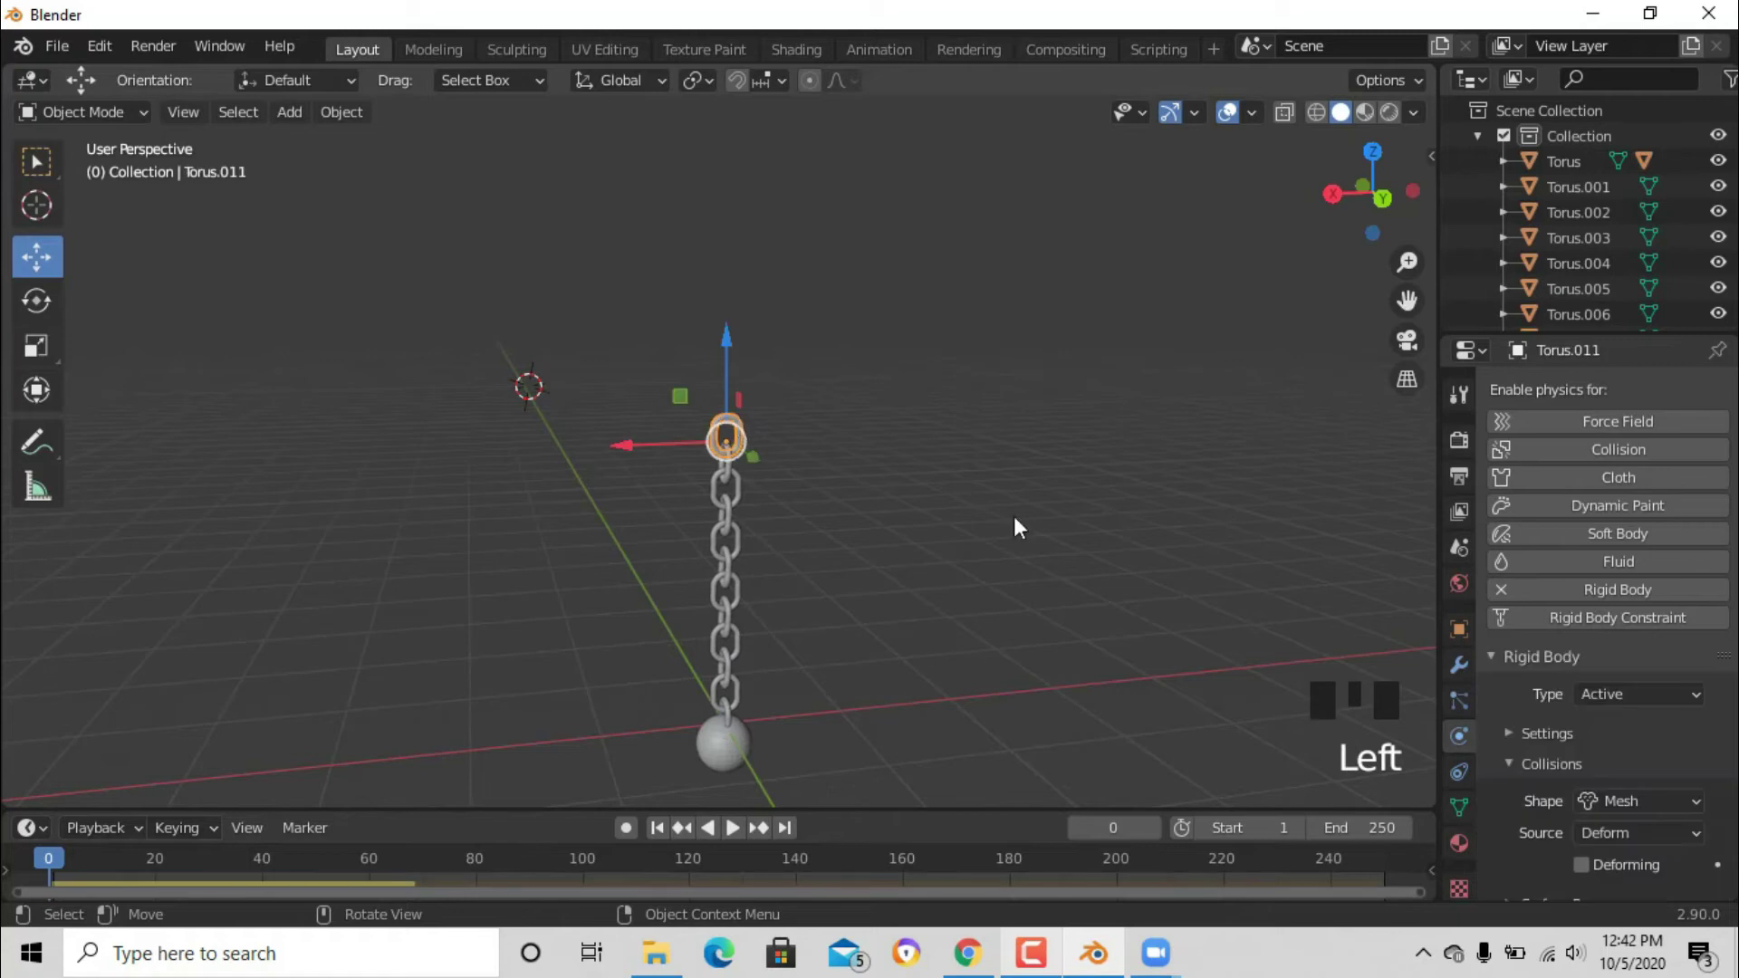
click(1521, 765)
click(1507, 729)
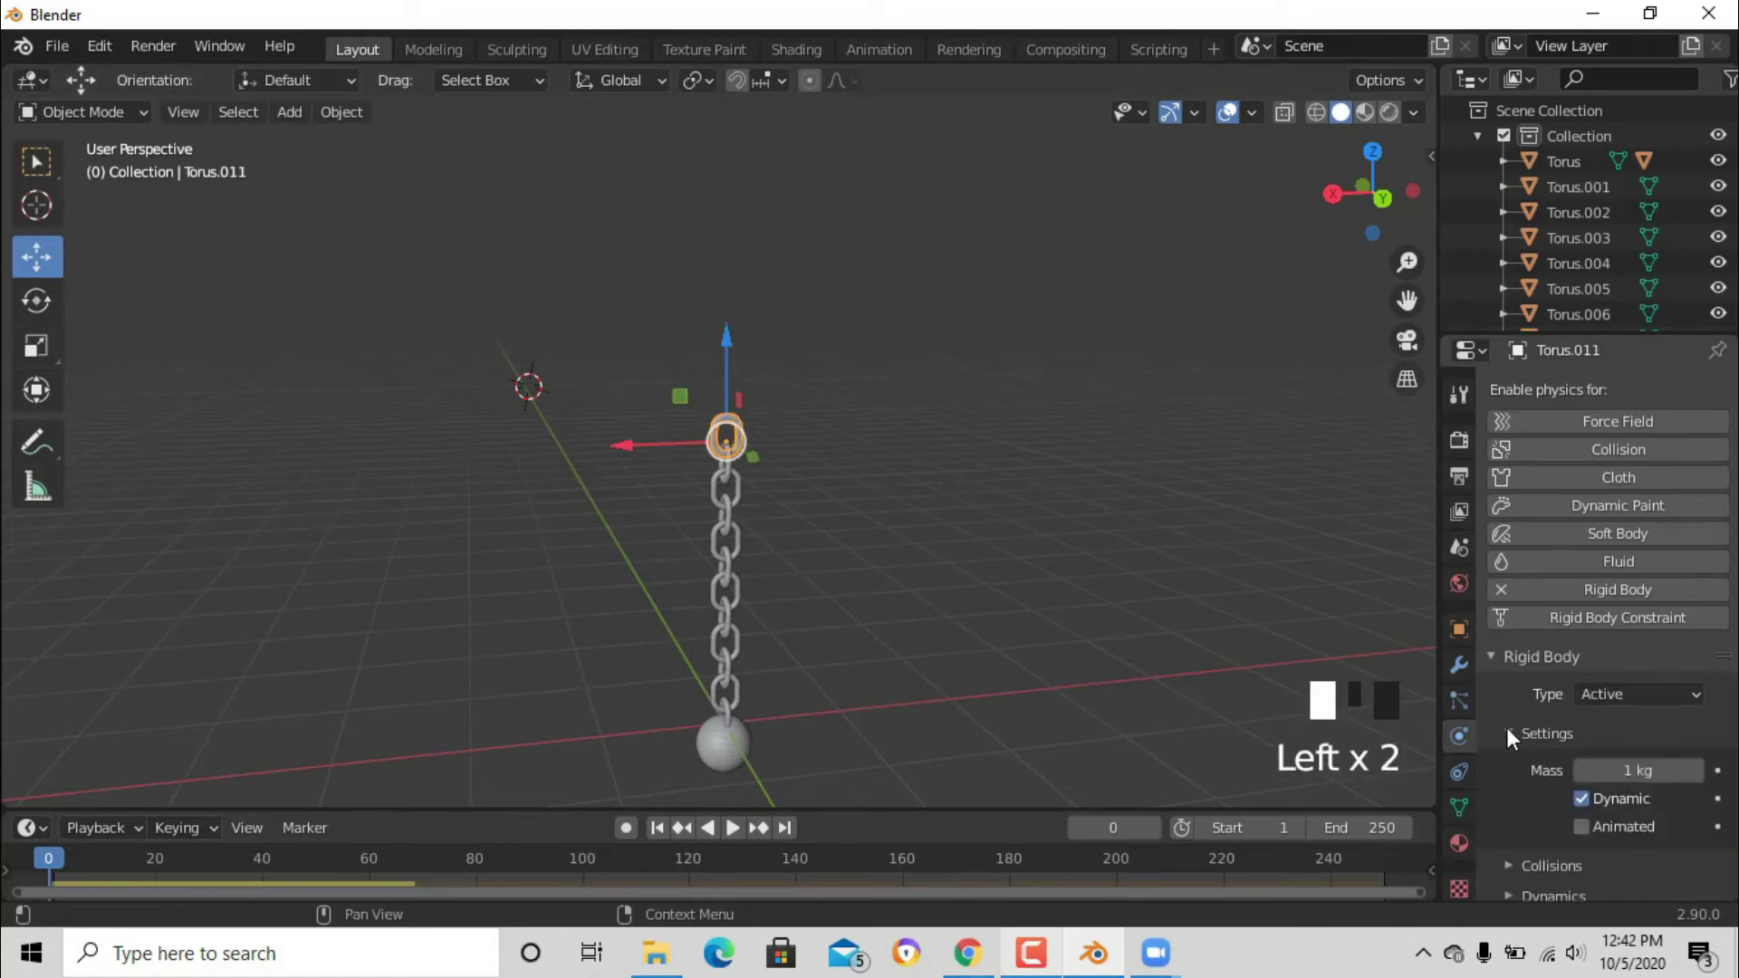
click(1582, 800)
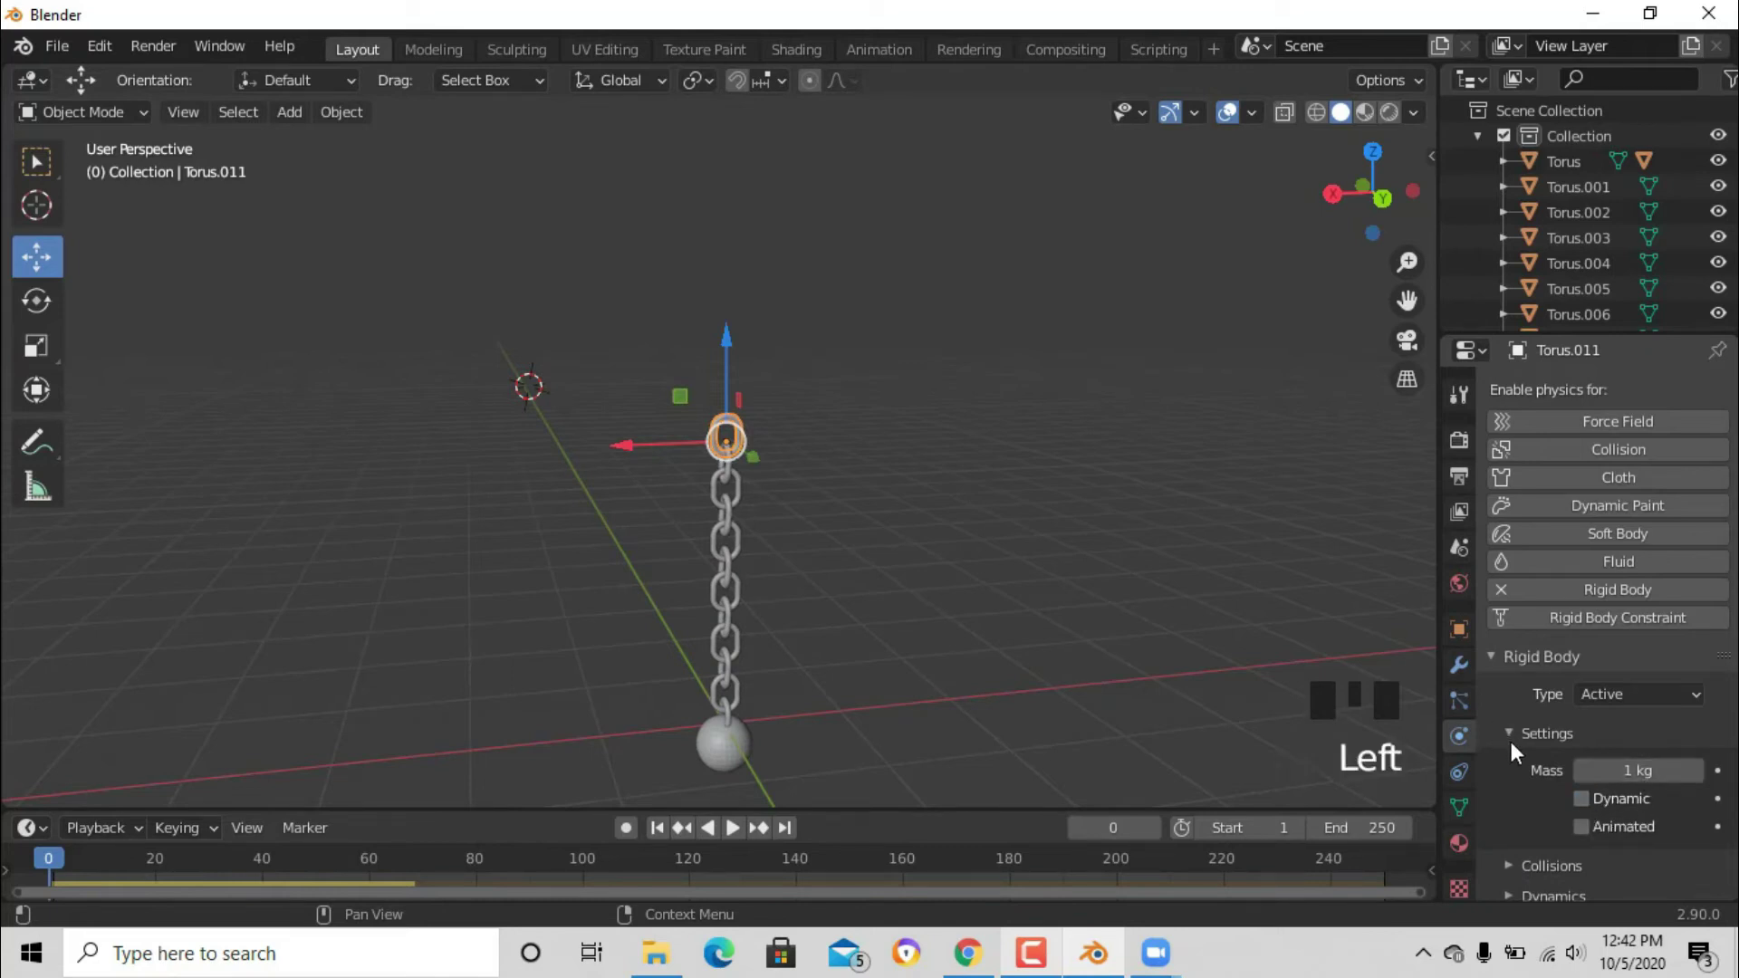
click(1509, 741)
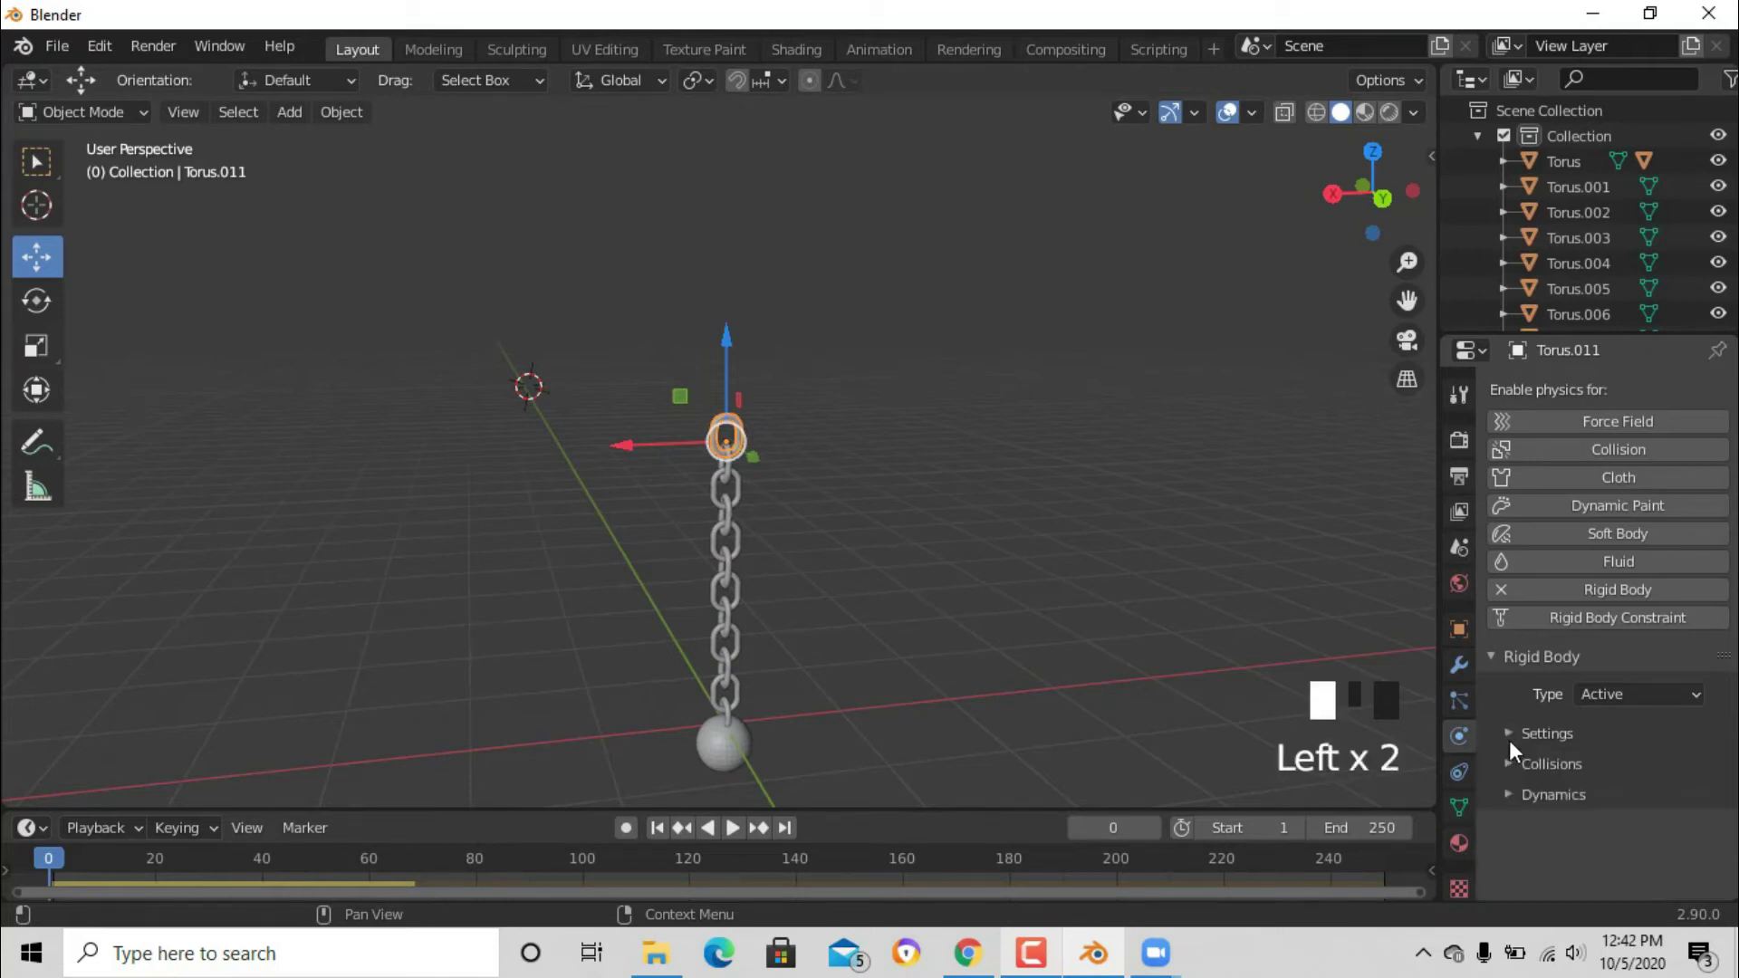
click(1497, 657)
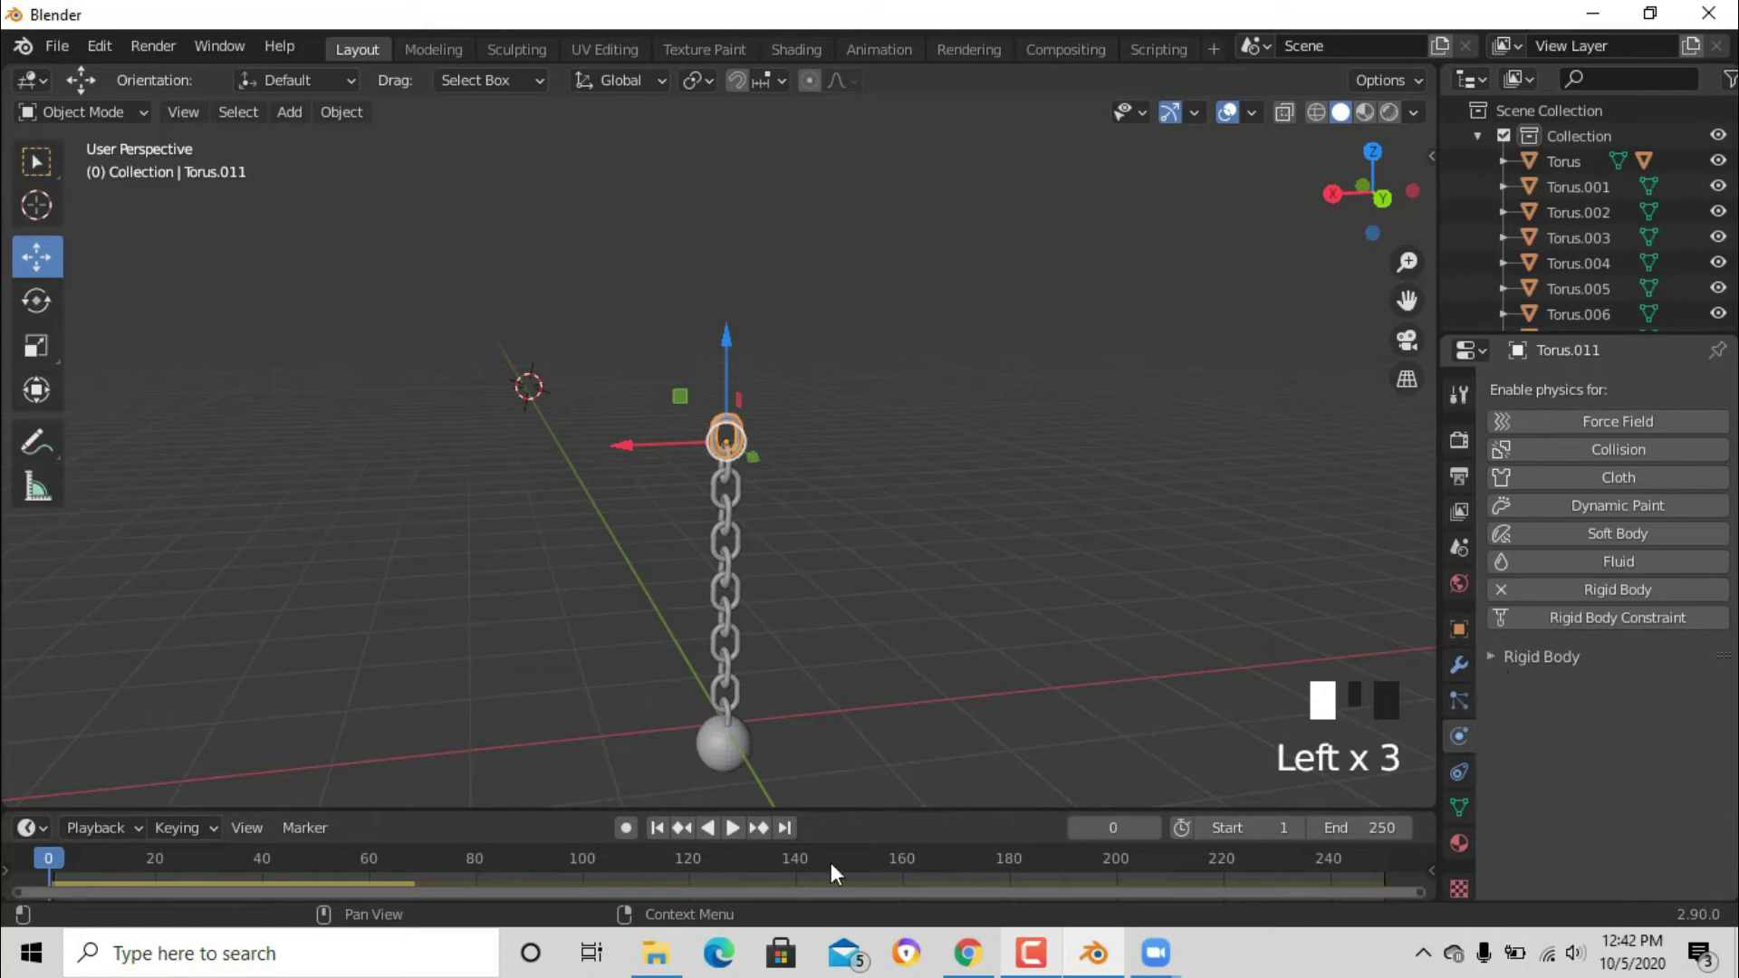
Step: Deselect and play the simulation with the chain hanging from the fixed top link
click(1038, 347)
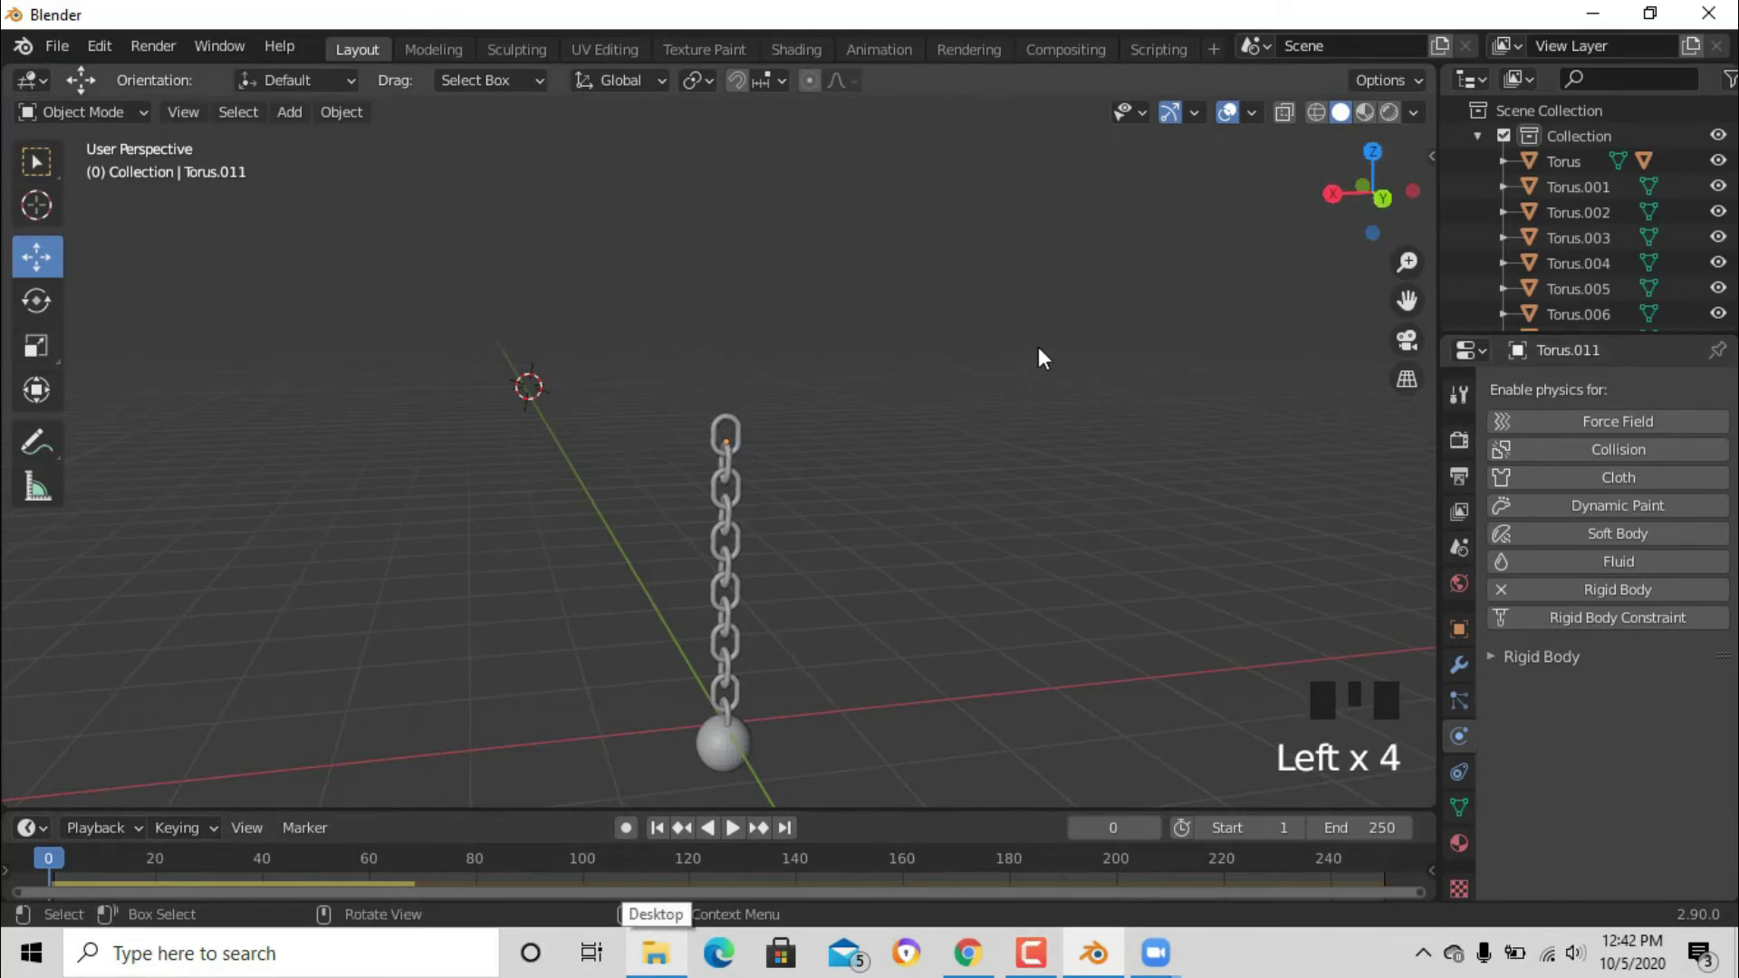
click(732, 827)
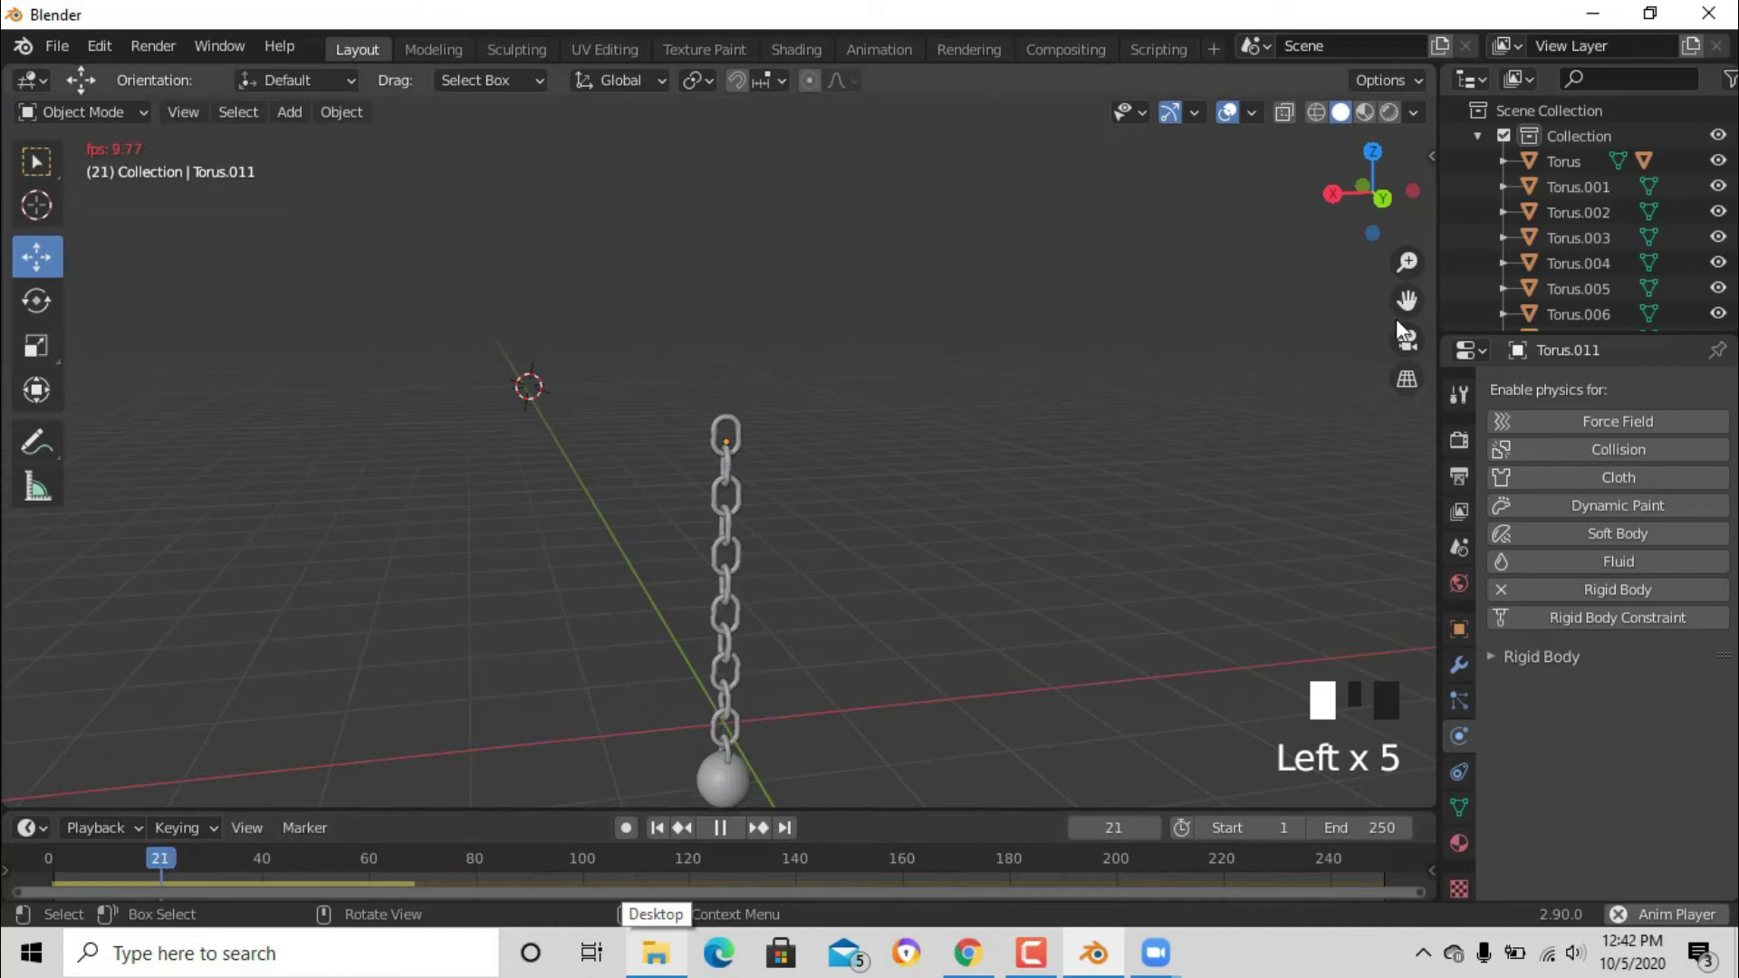
drag(1406, 300, 1446, 463)
Step: Stop playback, then add a new mesh plane and scale it
key(Escape)
key(shift+a)
mouse_move(915, 400)
click(1020, 392)
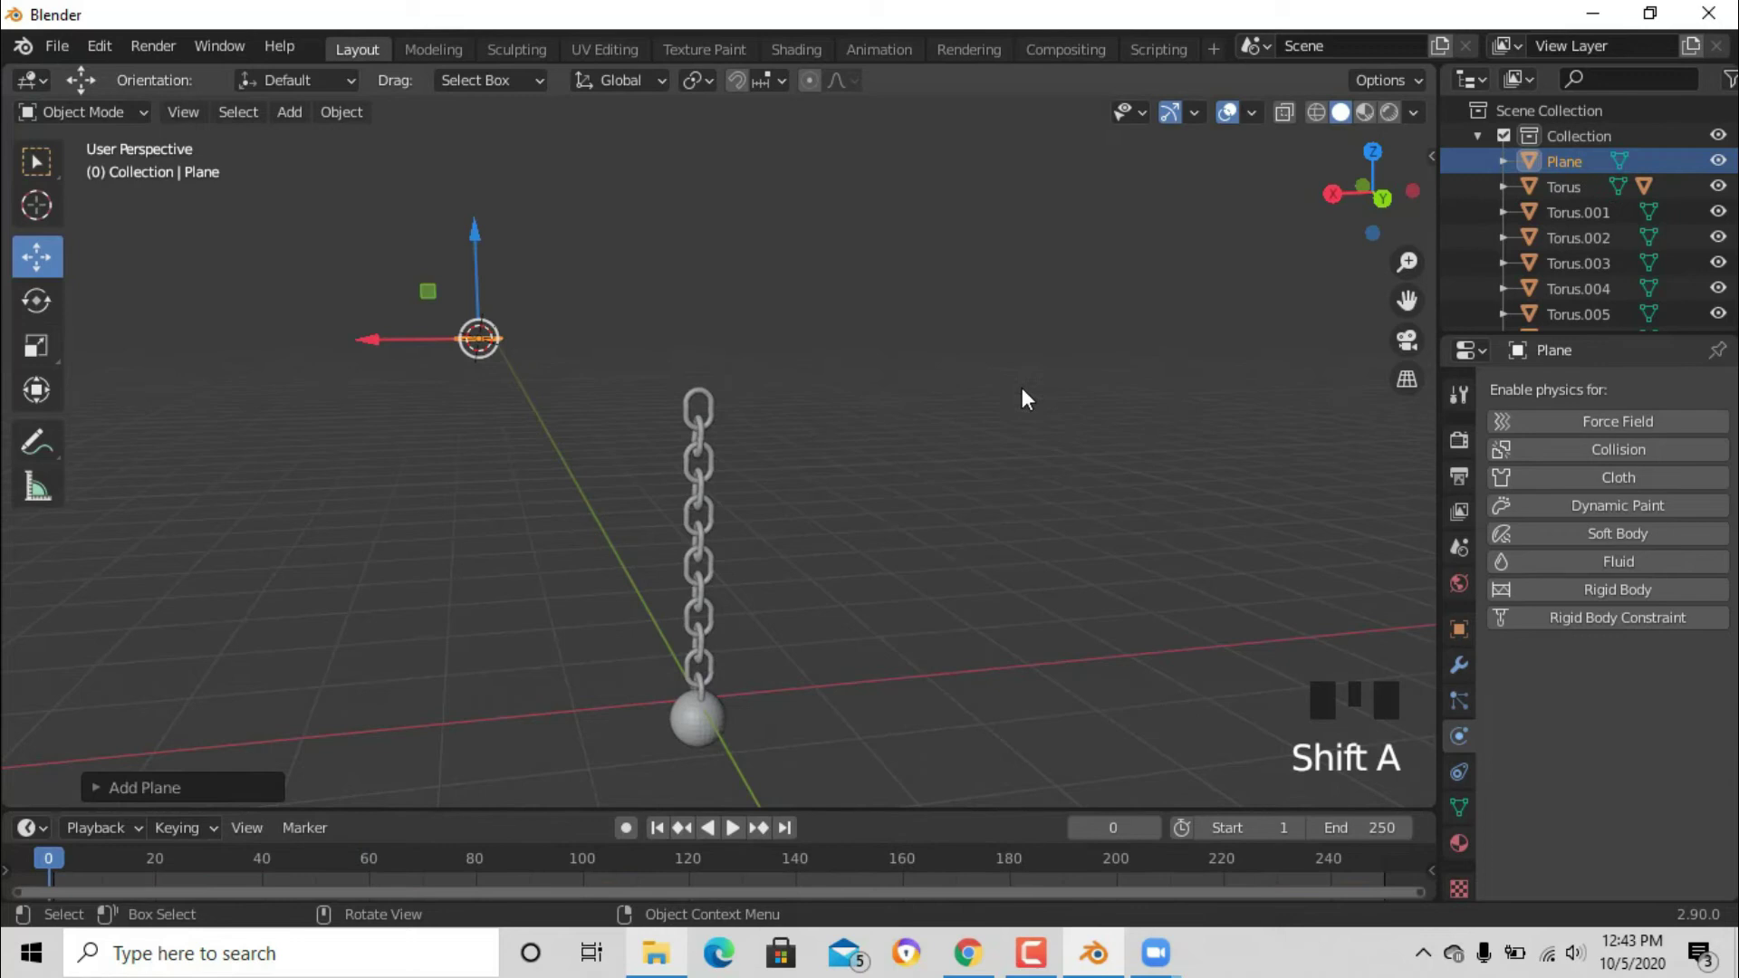
key(s)
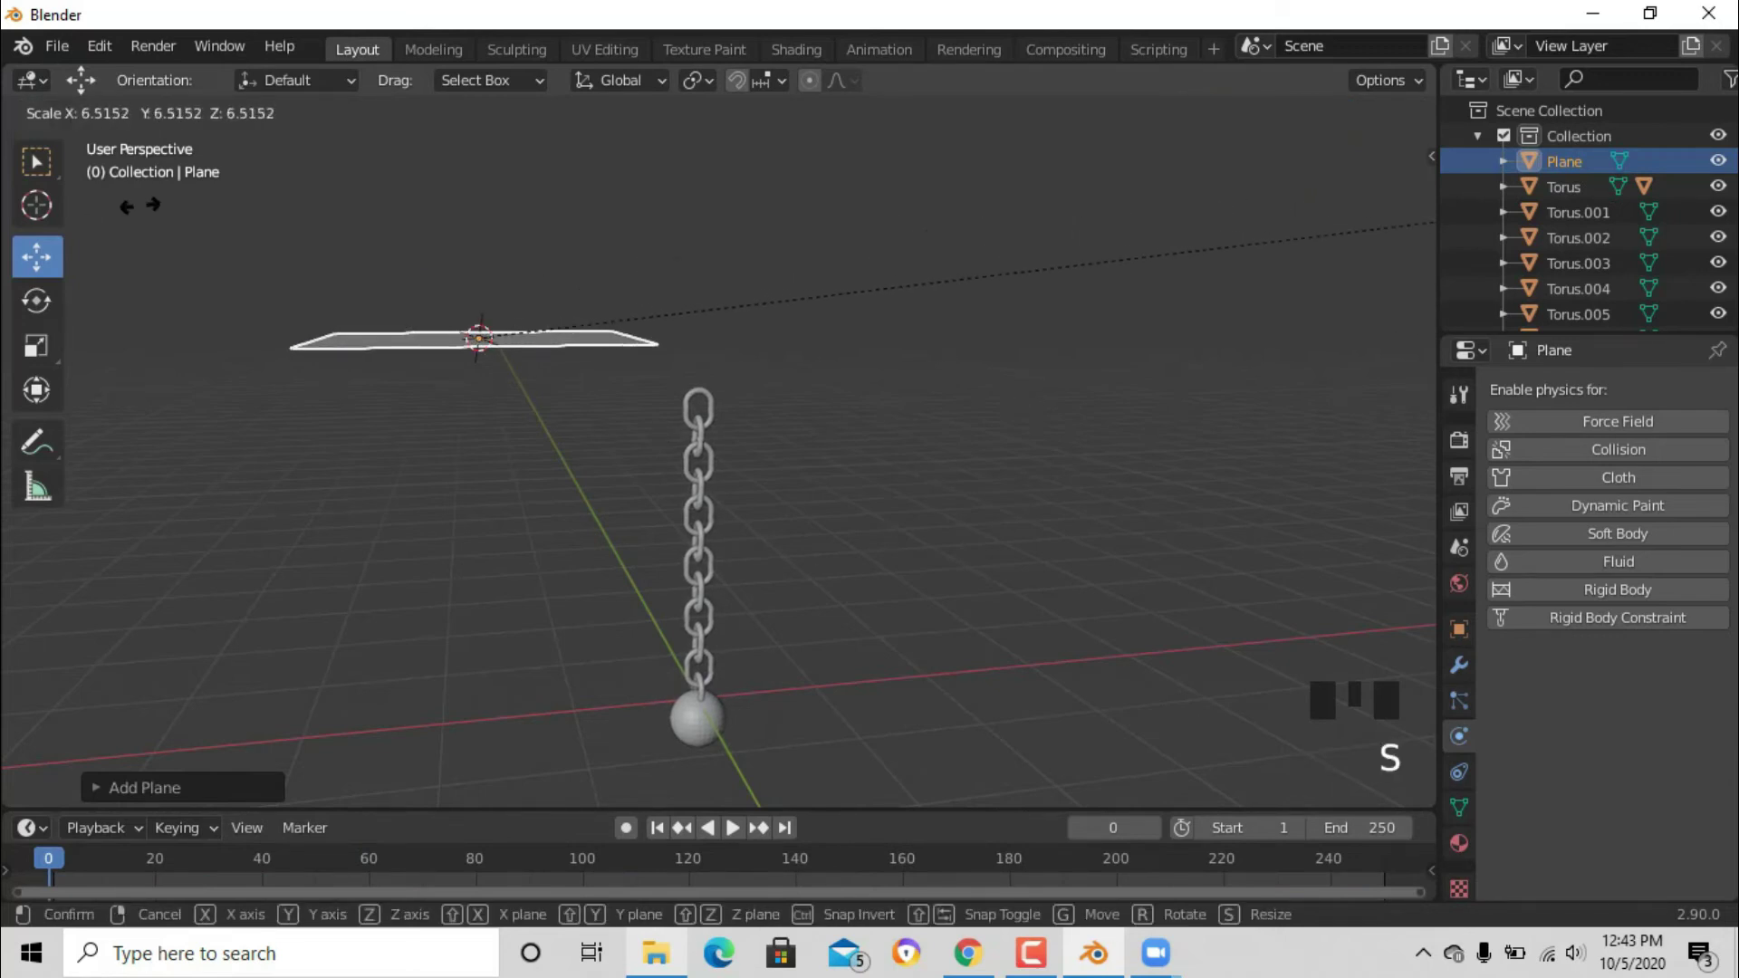
click(147, 218)
Step: Move the plane over to the chain, just below the ball
drag(487, 246, 600, 658)
drag(389, 715, 584, 707)
drag(698, 730, 634, 555)
mouse_move(1372, 190)
mouse_down()
mouse_move(1358, 204)
mouse_move(1390, 186)
mouse_up()
drag(899, 494, 826, 508)
drag(775, 426, 781, 658)
Step: Enlarge the plane into a broad floor, then box-select the chain and ball
key(s)
click(1068, 722)
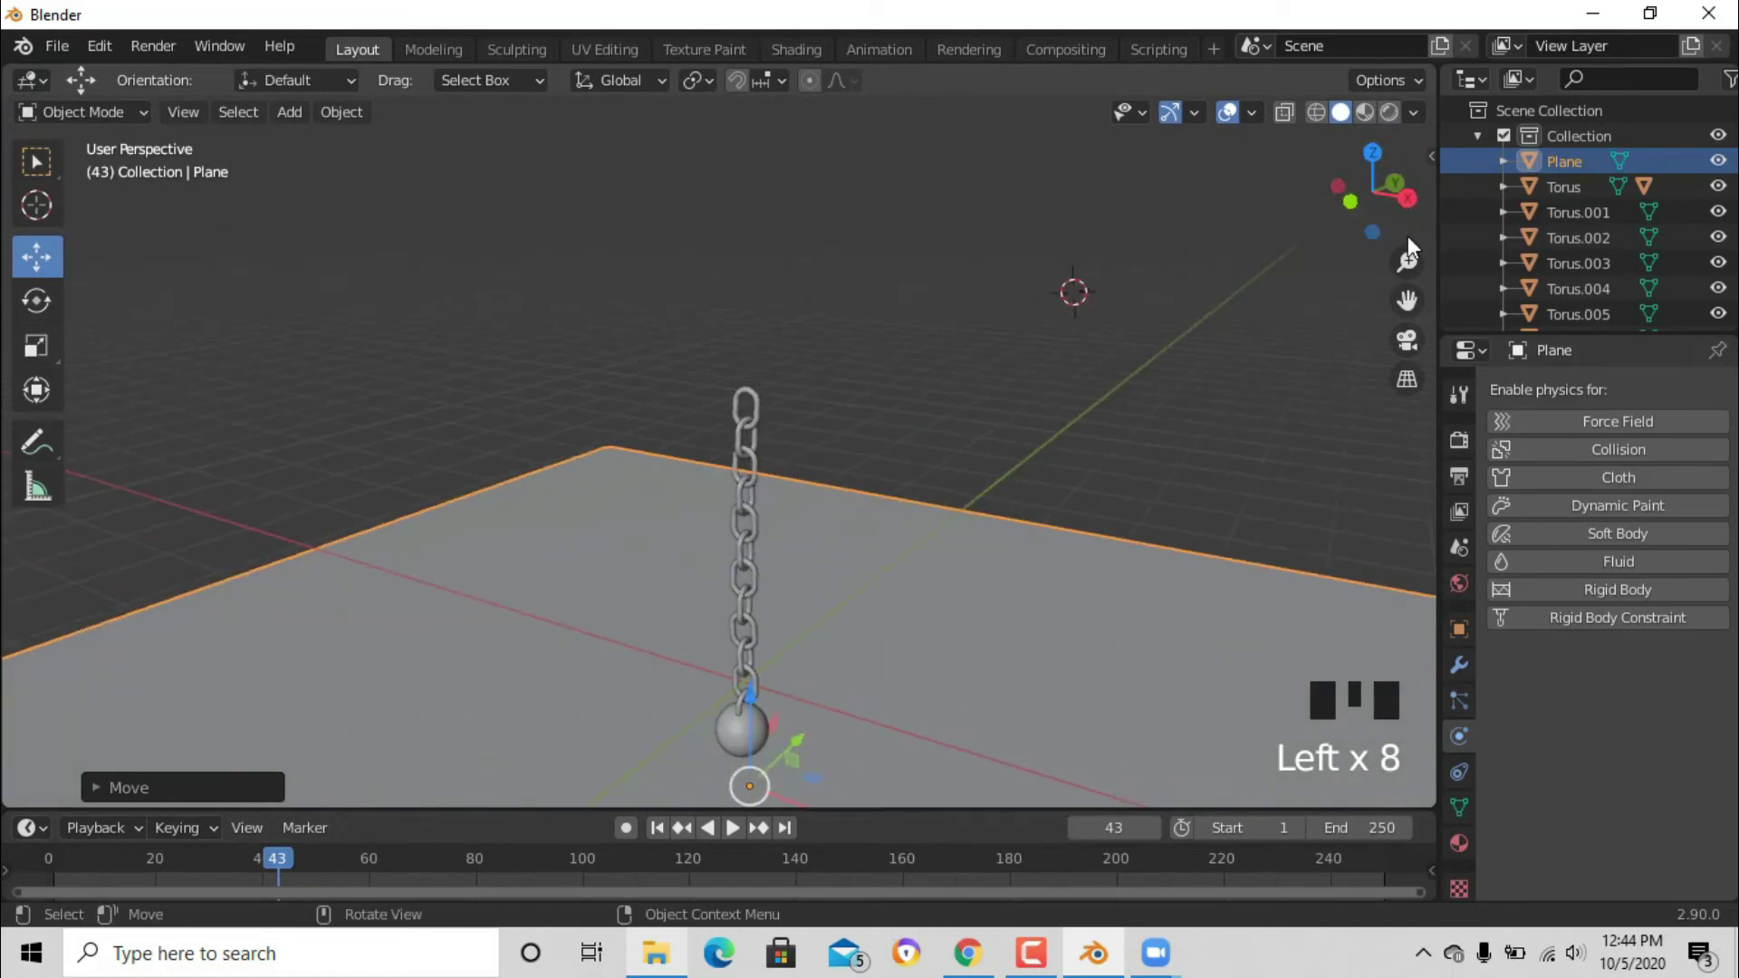
scroll(1148, 448, down, 2)
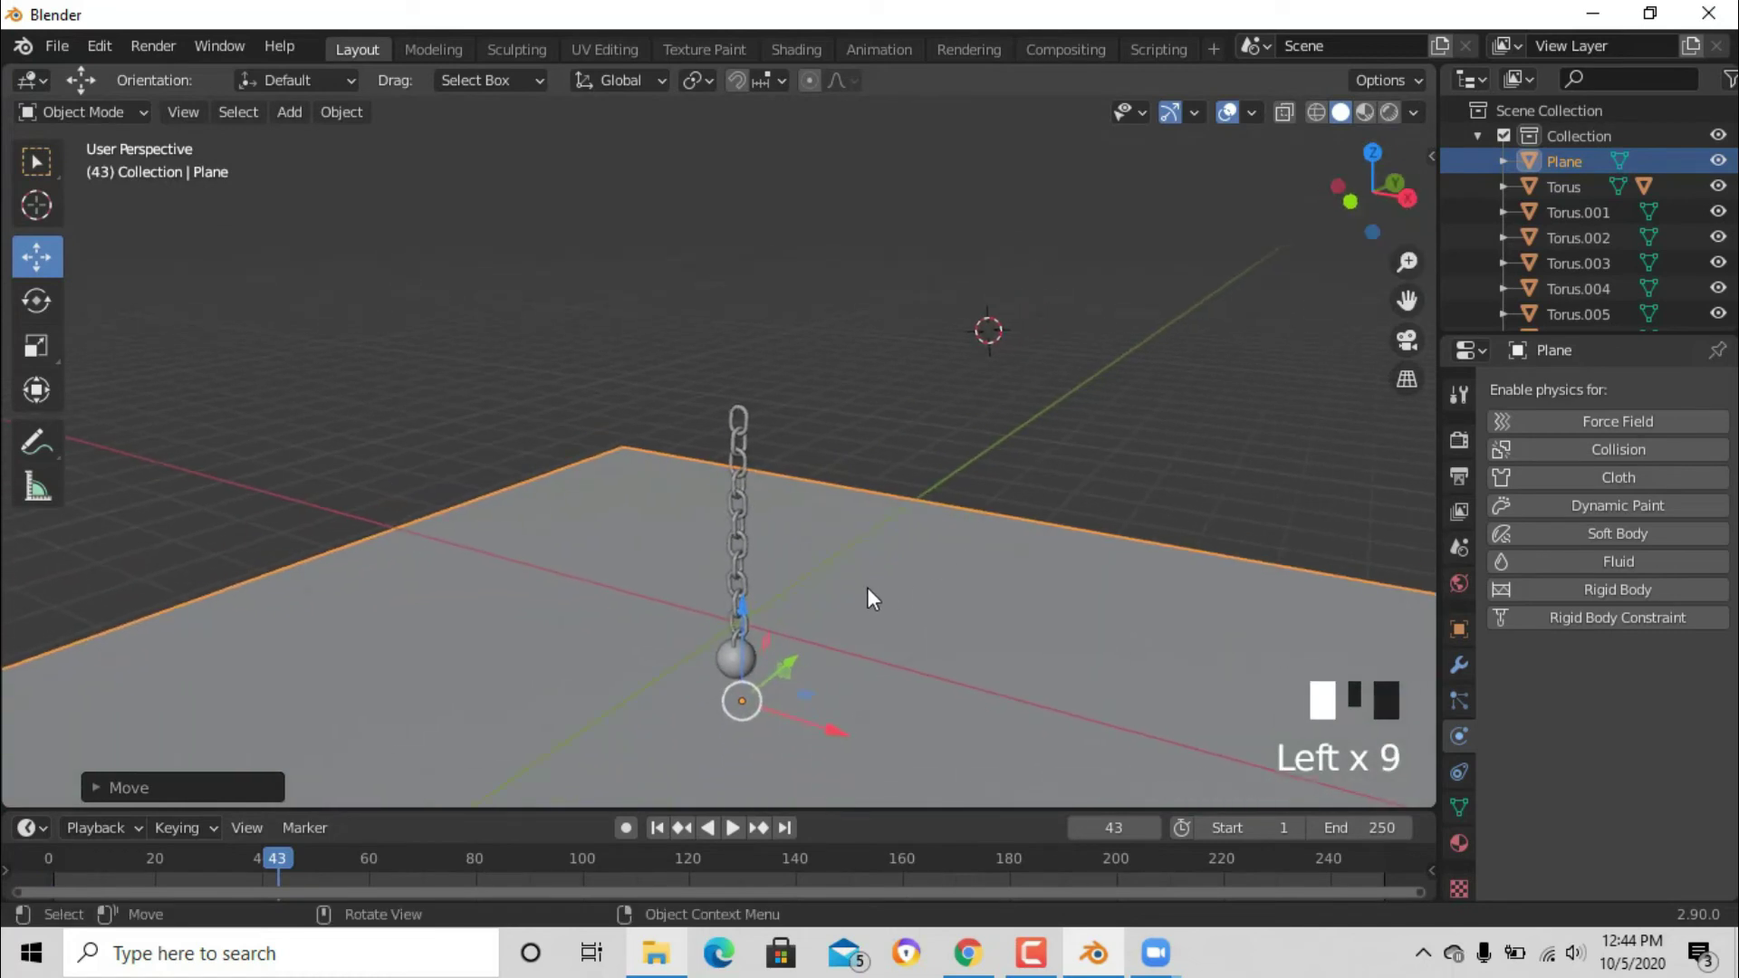
click(788, 381)
drag(786, 362, 692, 690)
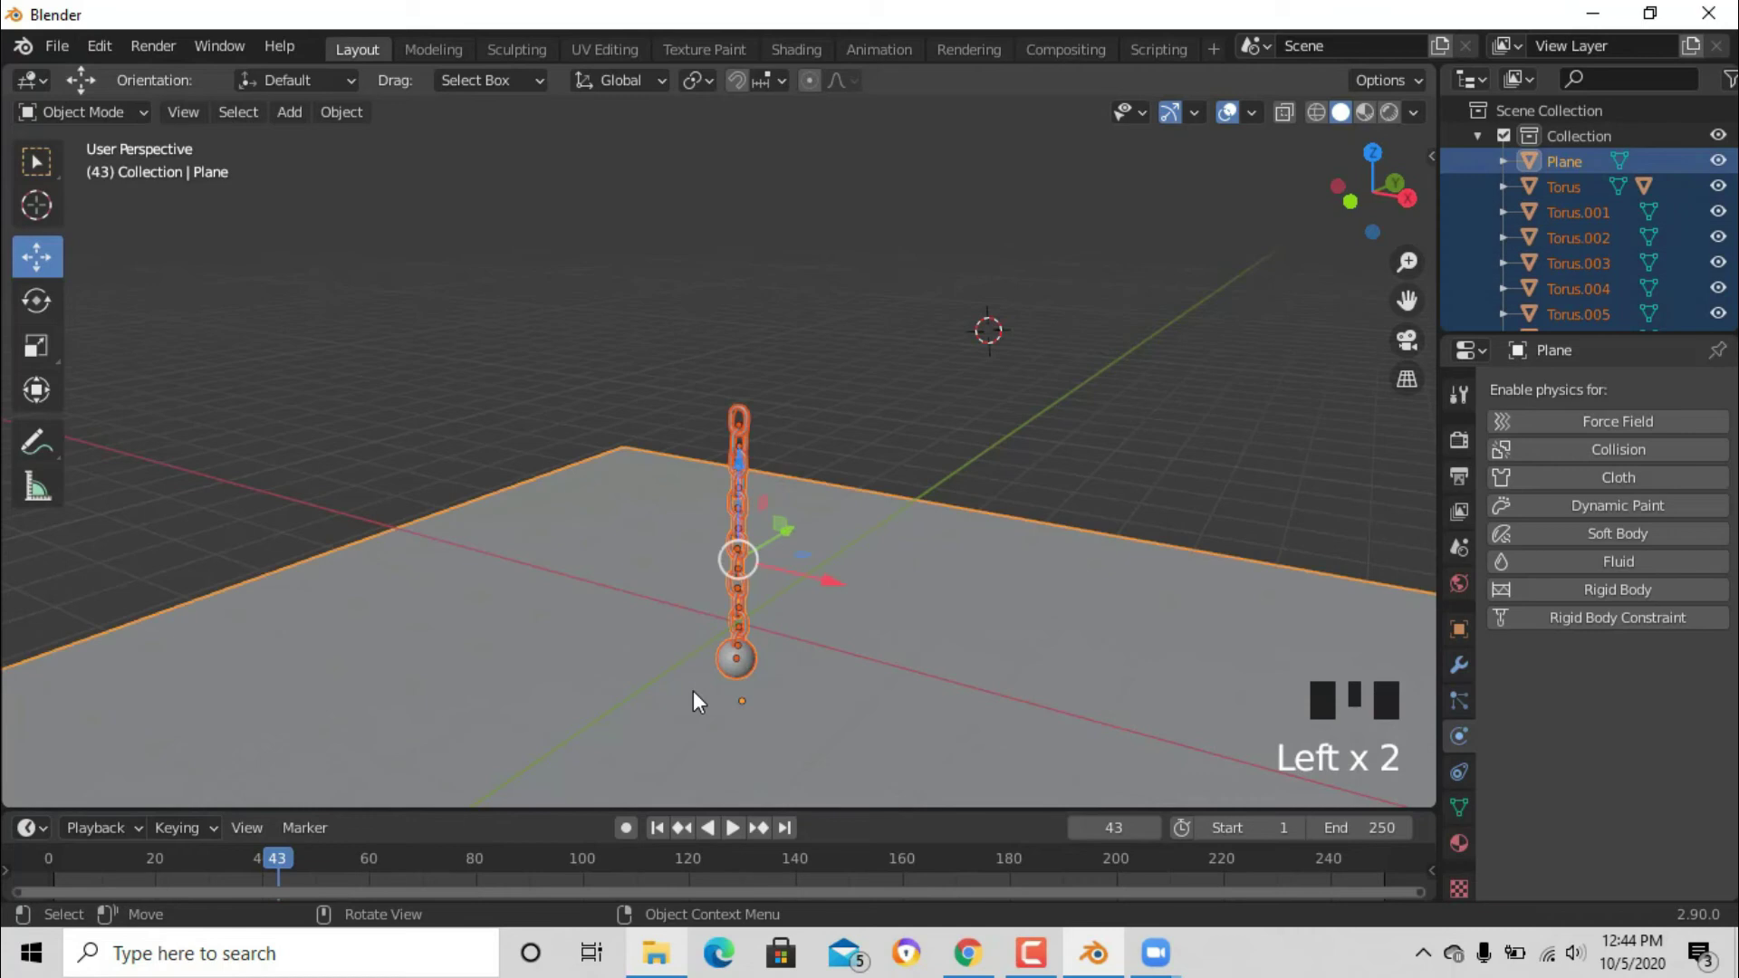
Step: Apply Object > Shade Smooth to the chain links and ball, deselect, and zoom in
click(331, 114)
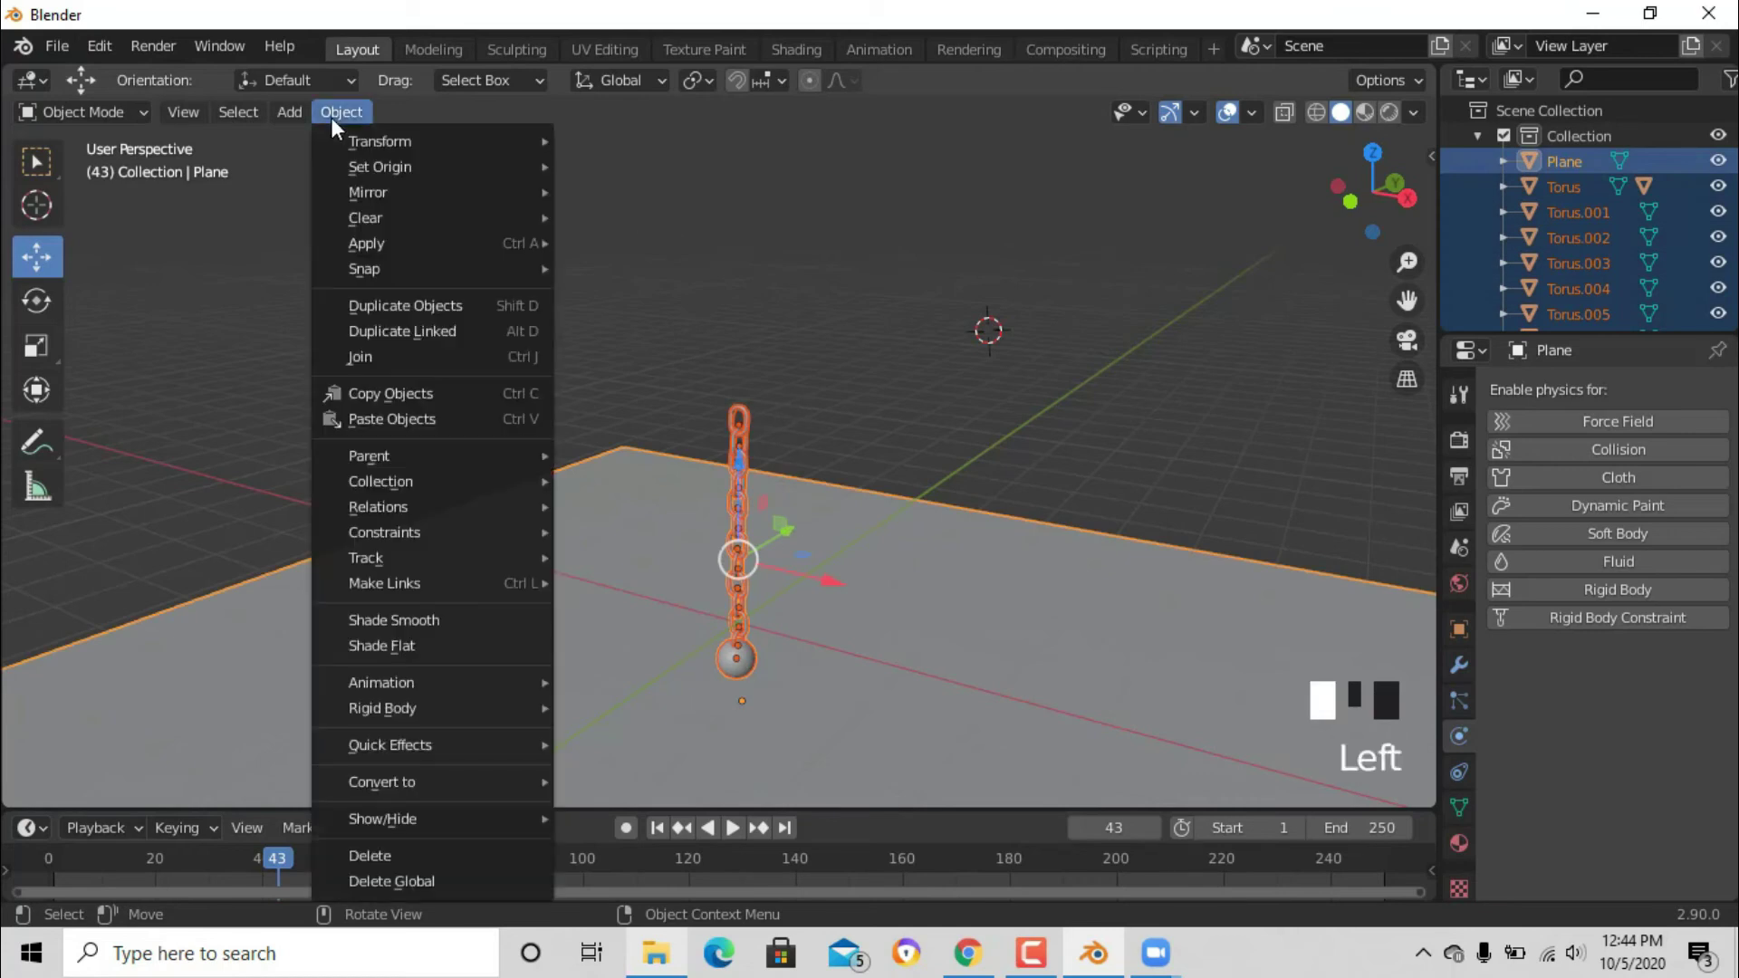
click(433, 621)
click(1270, 348)
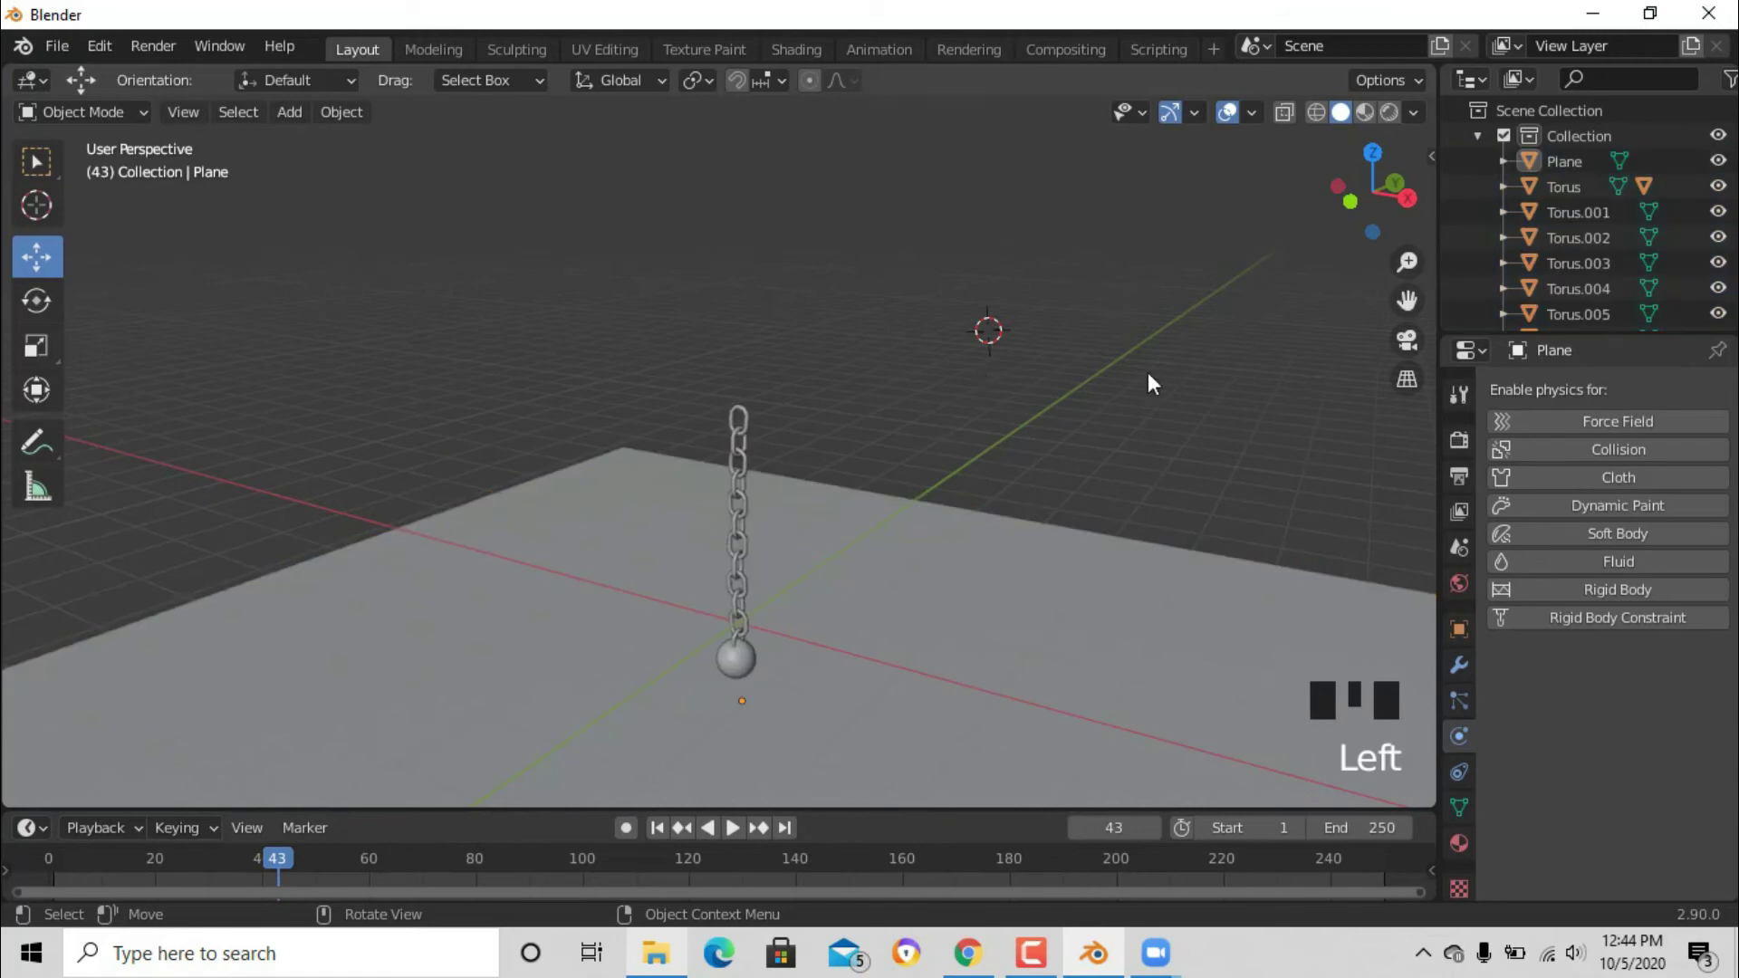
mouse_move(1406, 261)
mouse_down()
mouse_move(1406, 186)
mouse_move(1406, 262)
mouse_up()
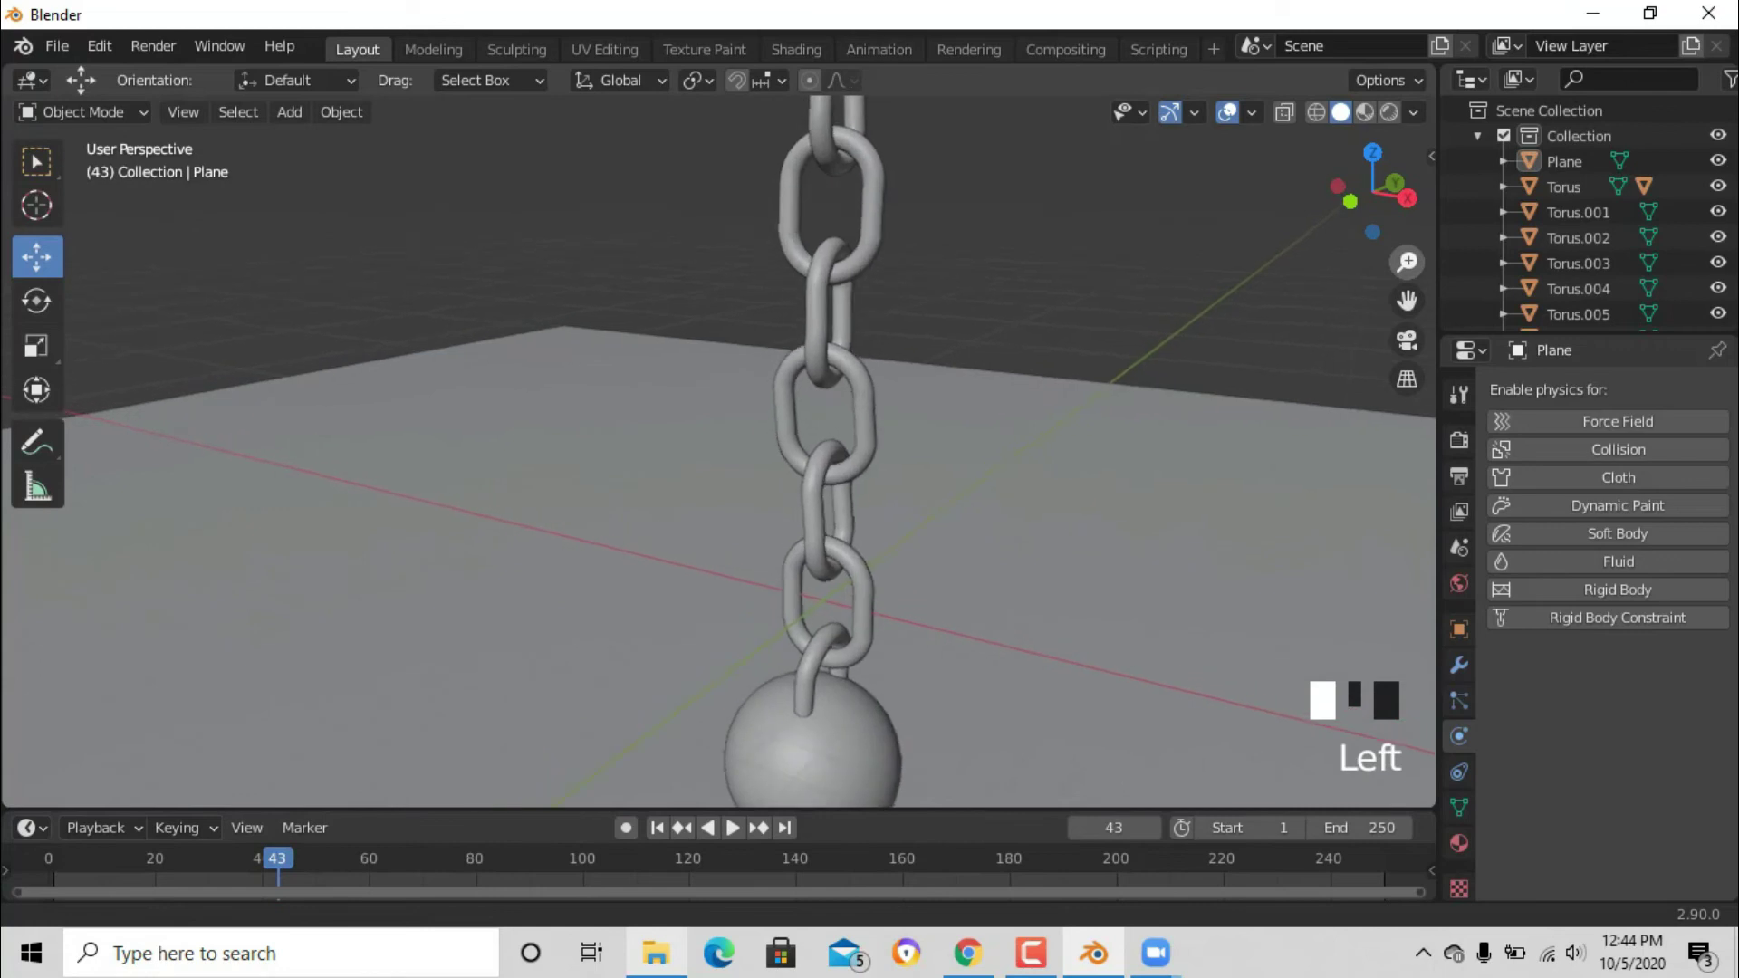
drag(1406, 262, 1401, 216)
scroll(908, 681, down, 5)
key(KP_3)
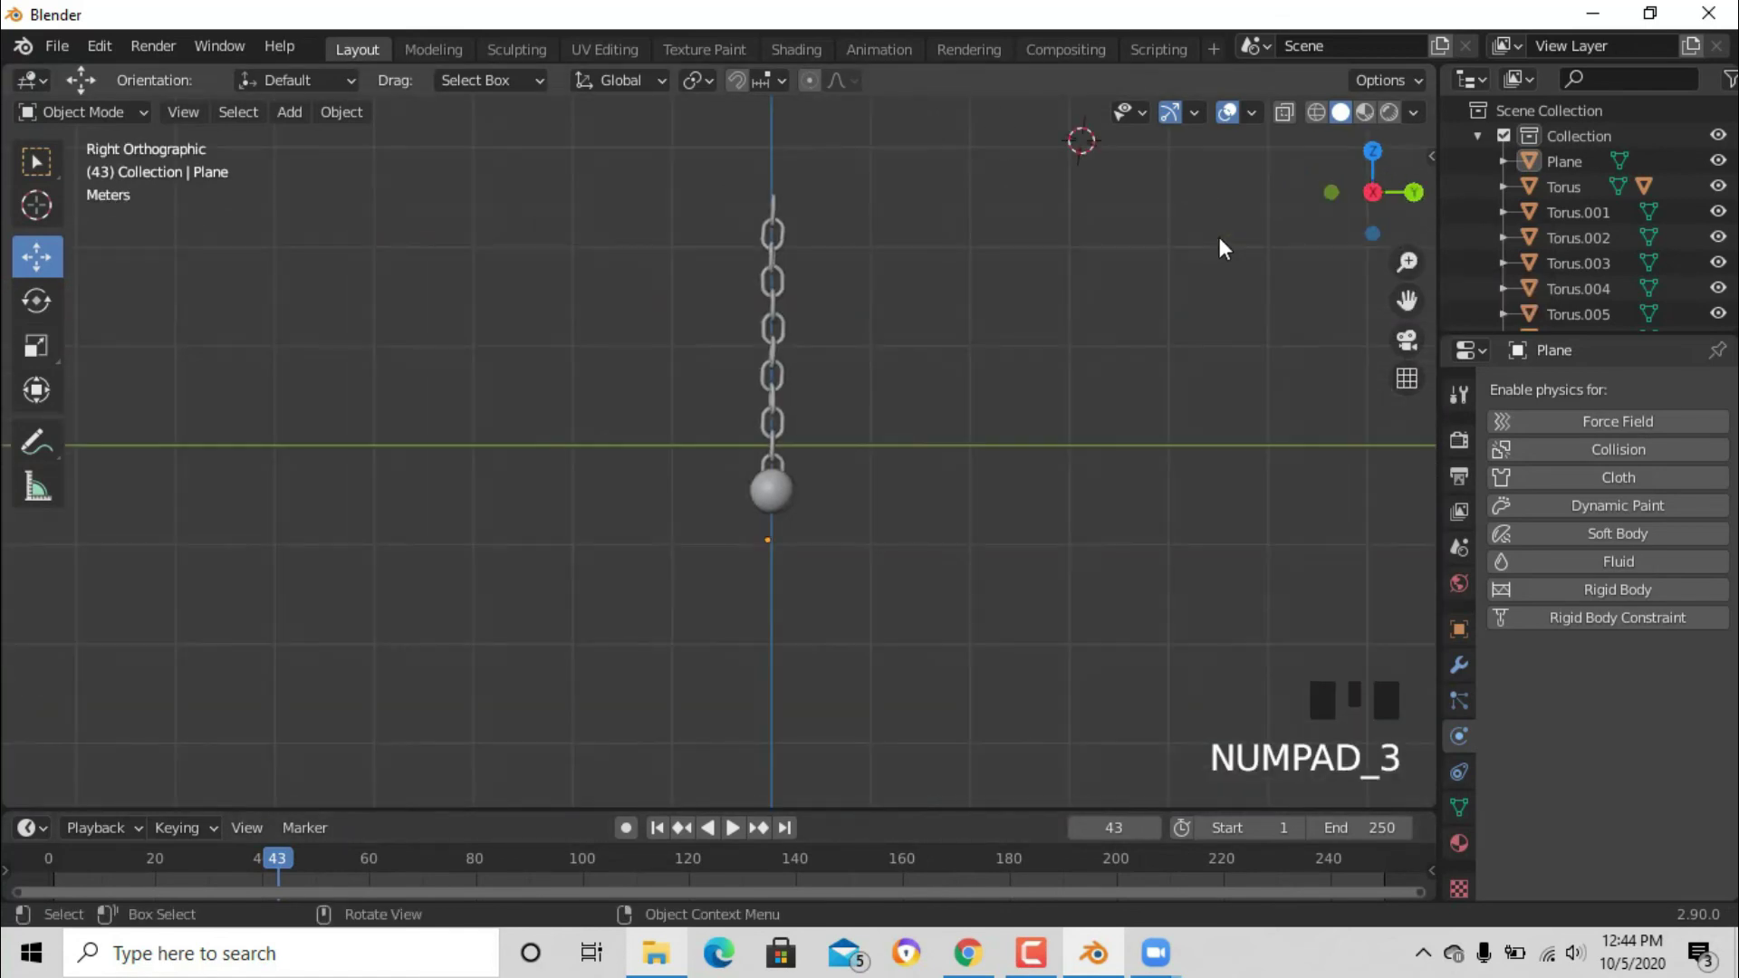
drag(801, 195, 748, 498)
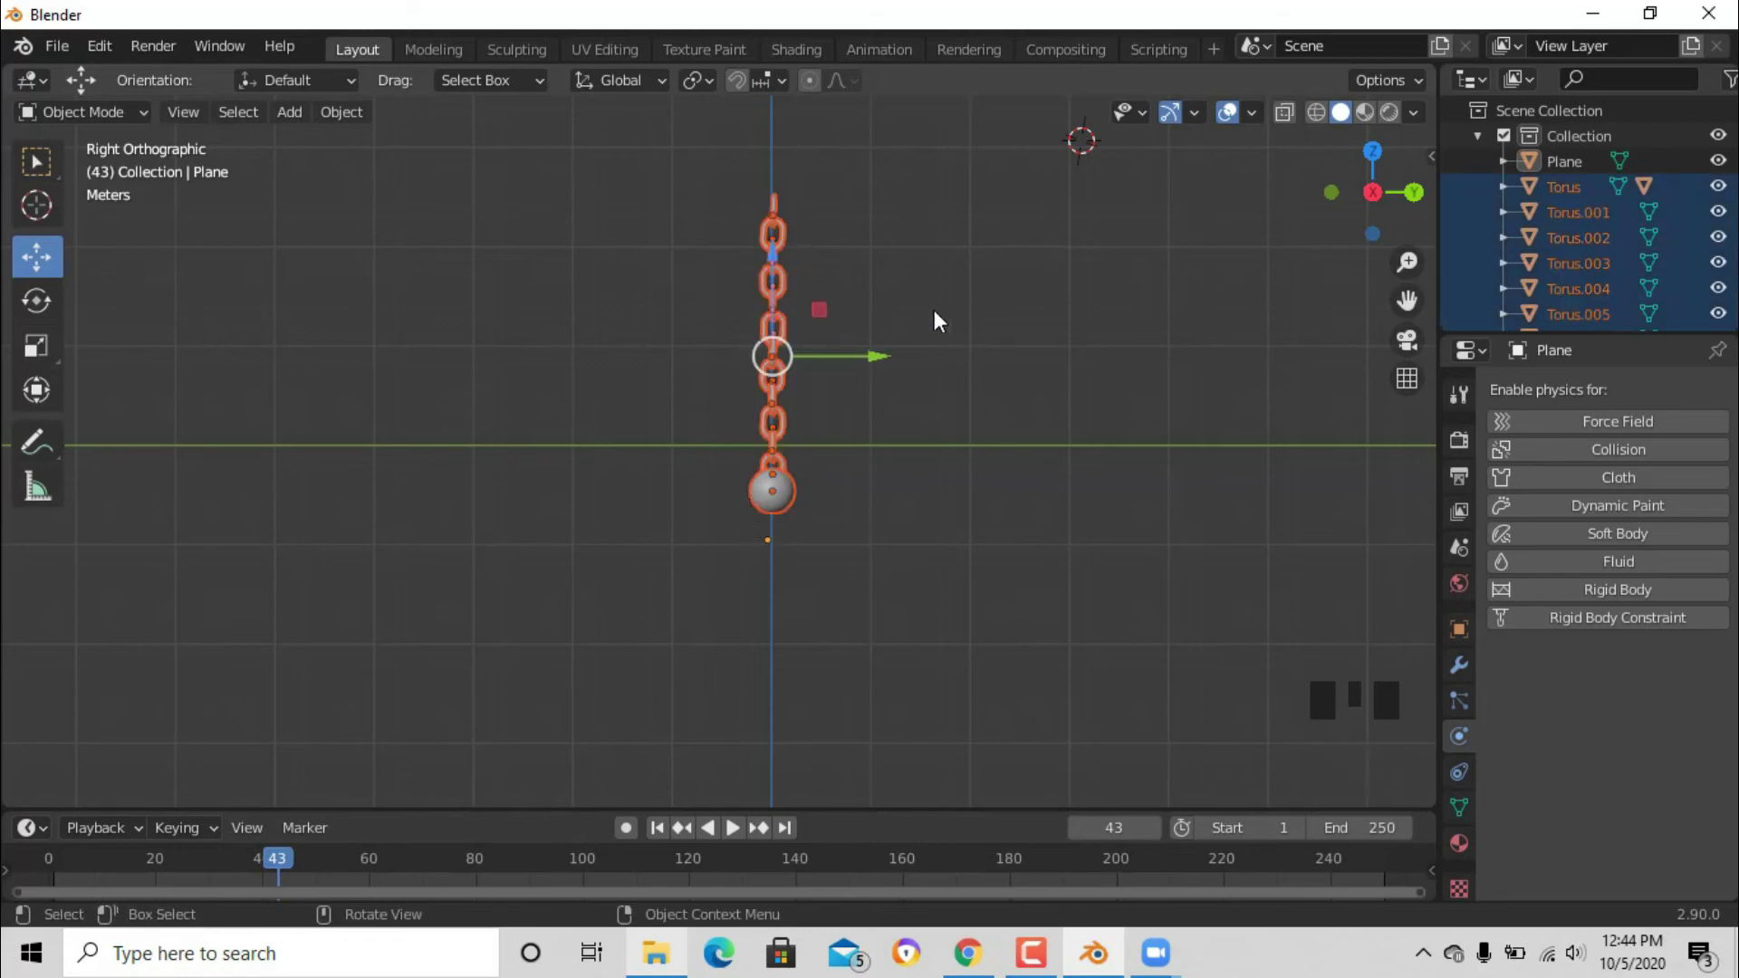
key(r)
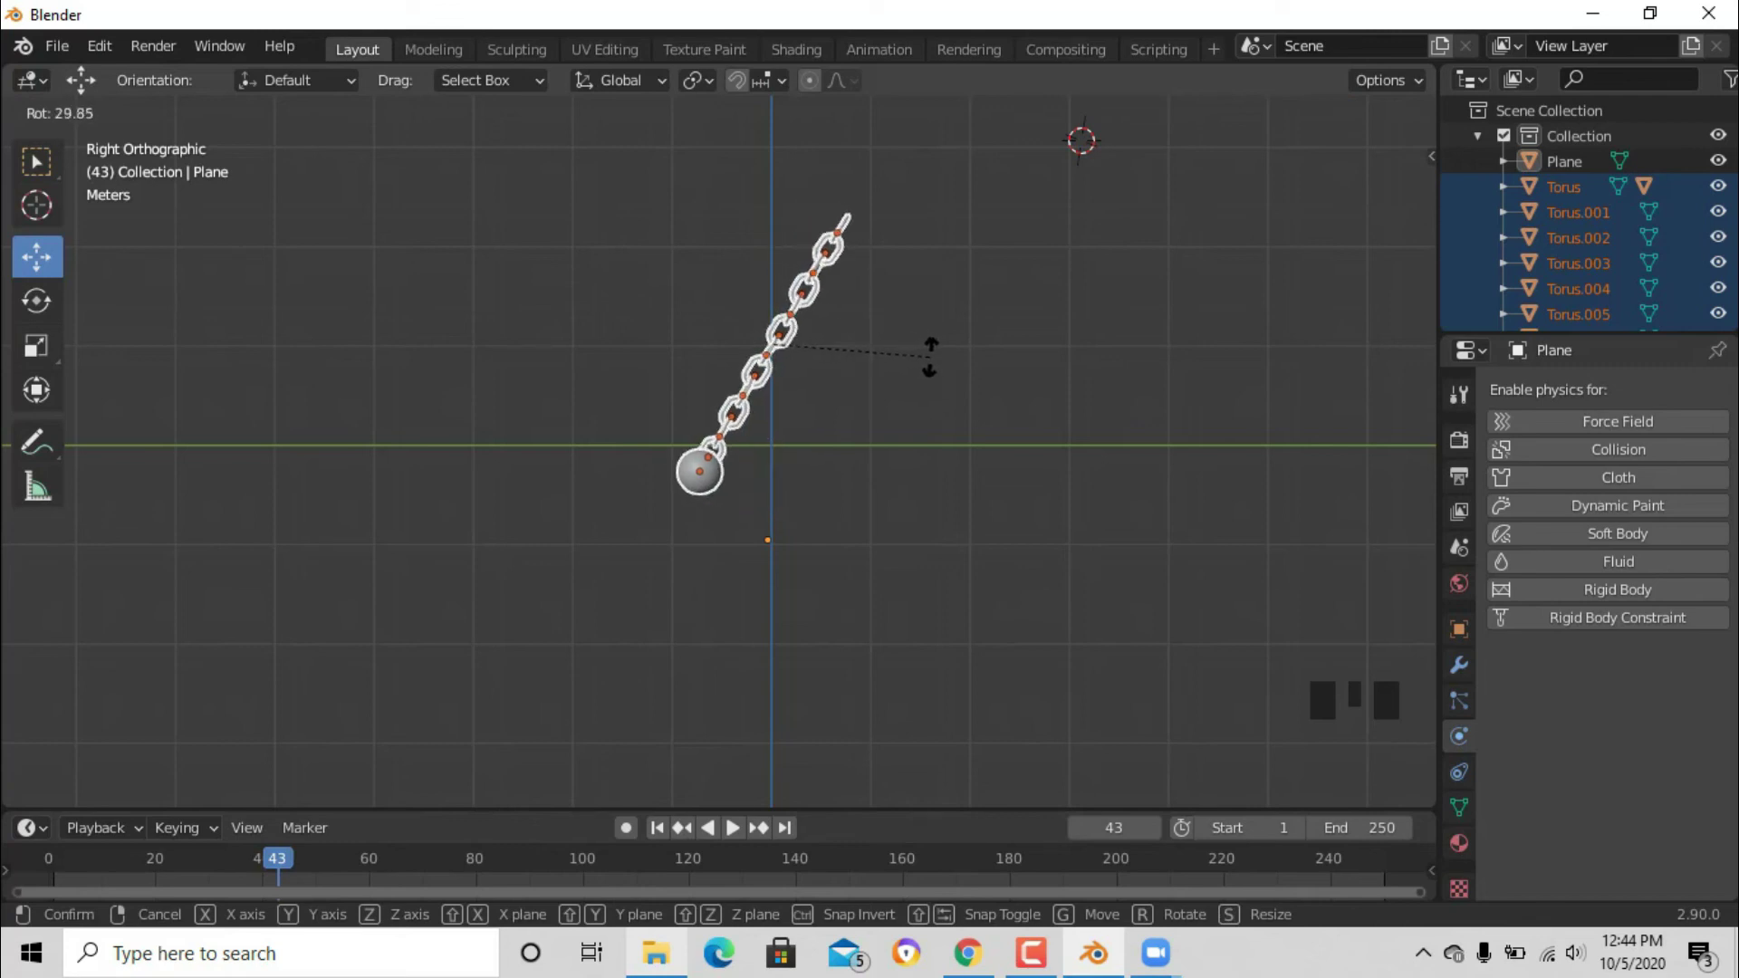
right_click(965, 388)
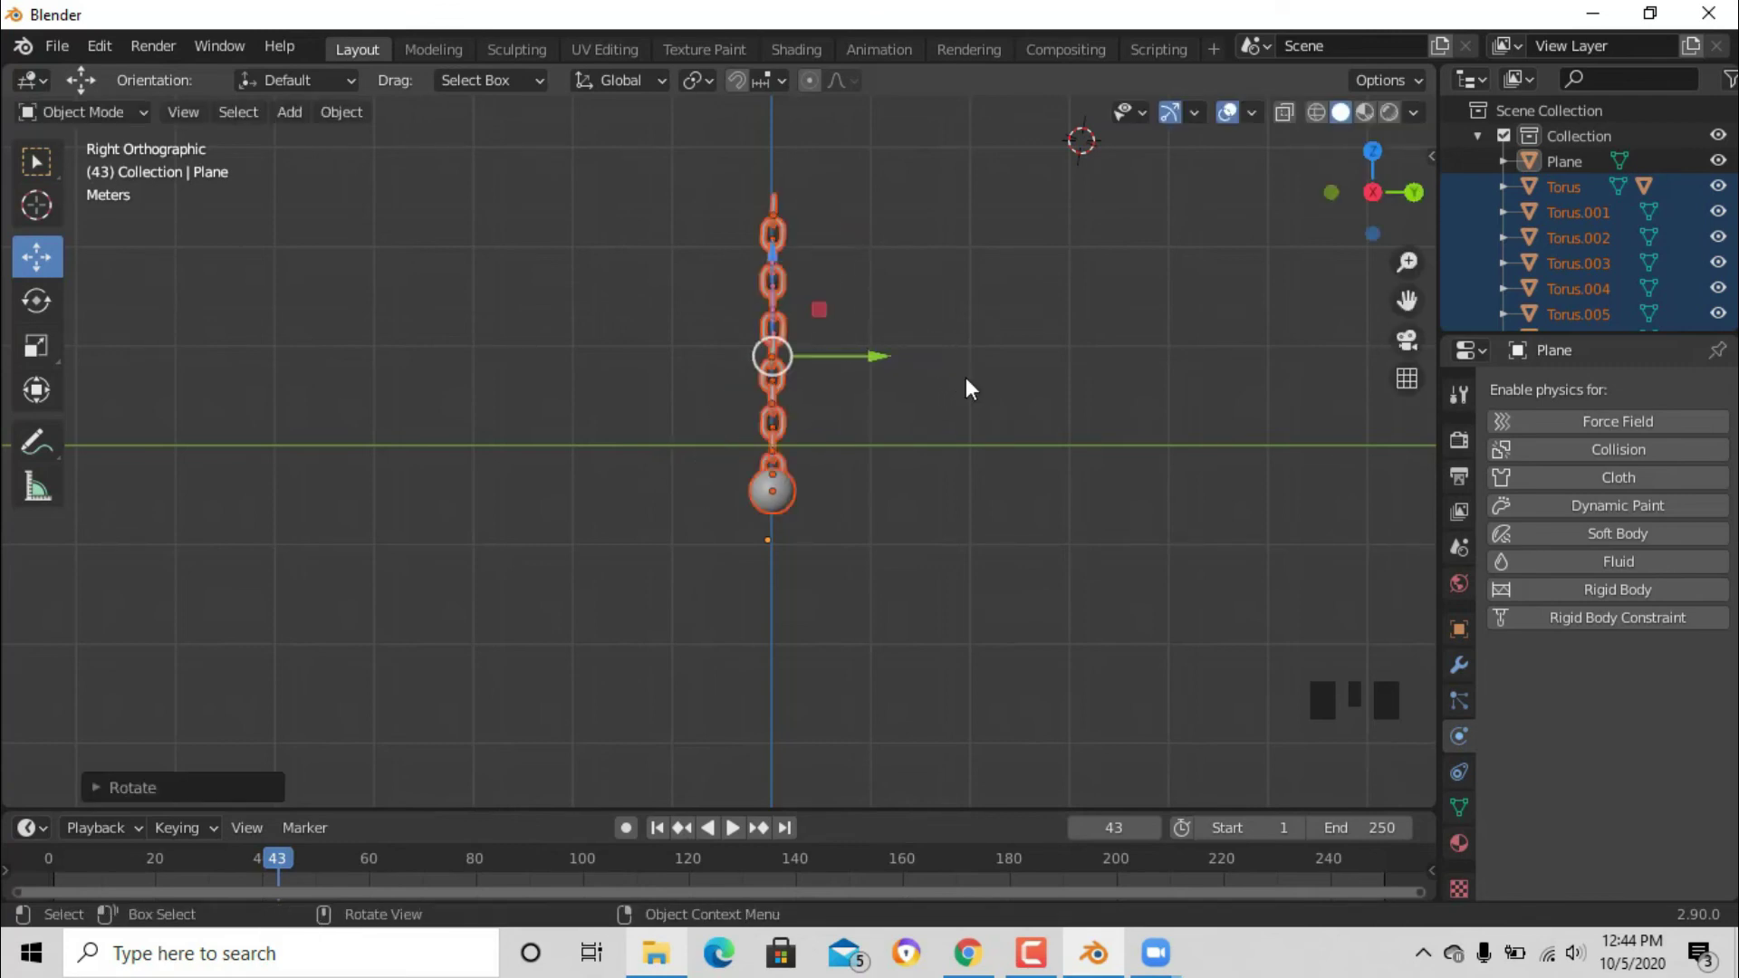
drag(1403, 218, 1257, 214)
Step: Deselect the chain, enlarge the timeline, play the simulation, and switch to a side view
click(1128, 225)
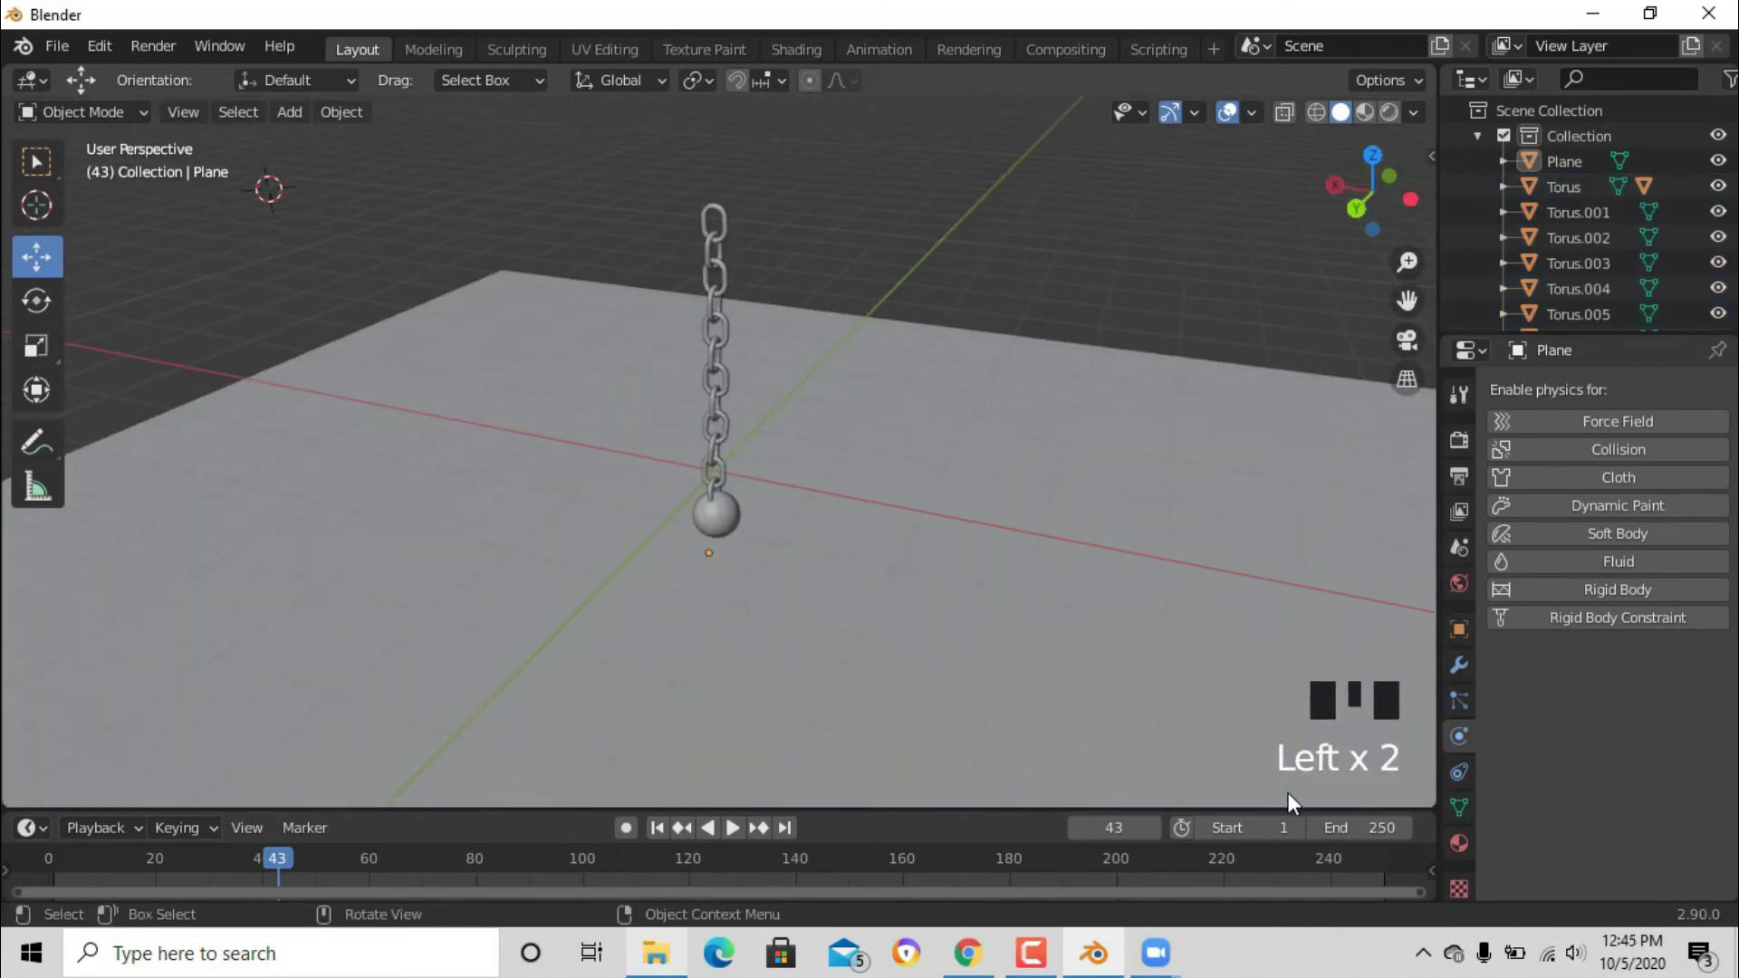
drag(942, 811, 666, 625)
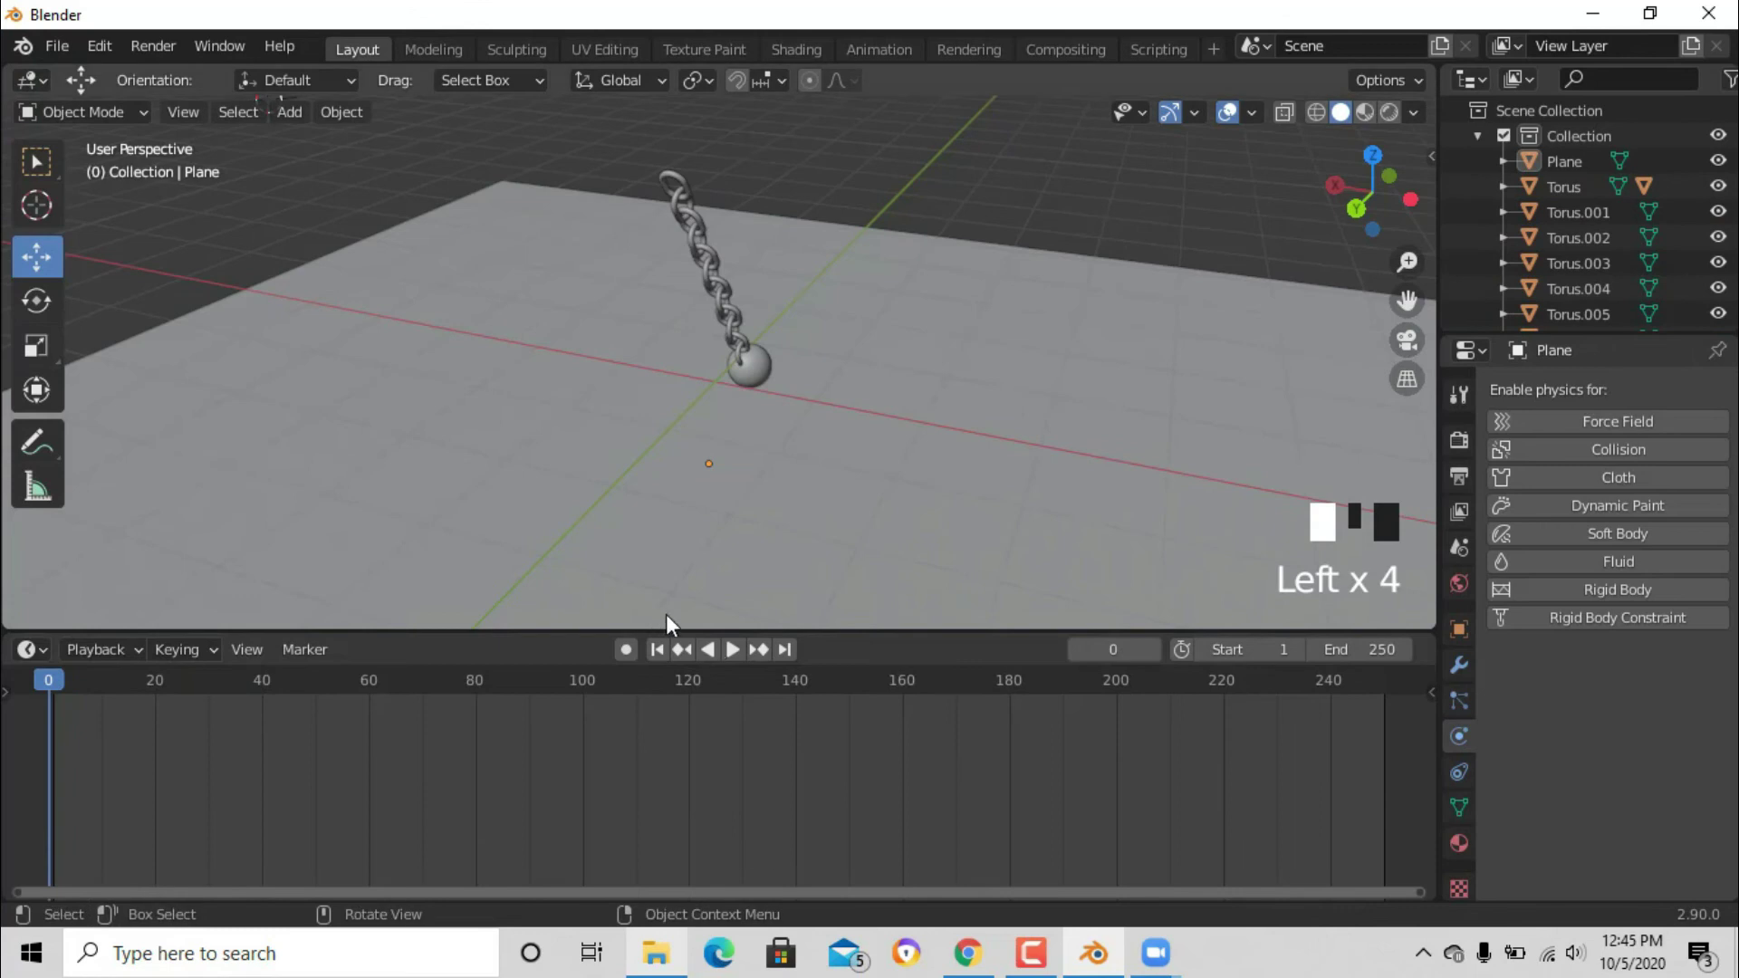
click(731, 649)
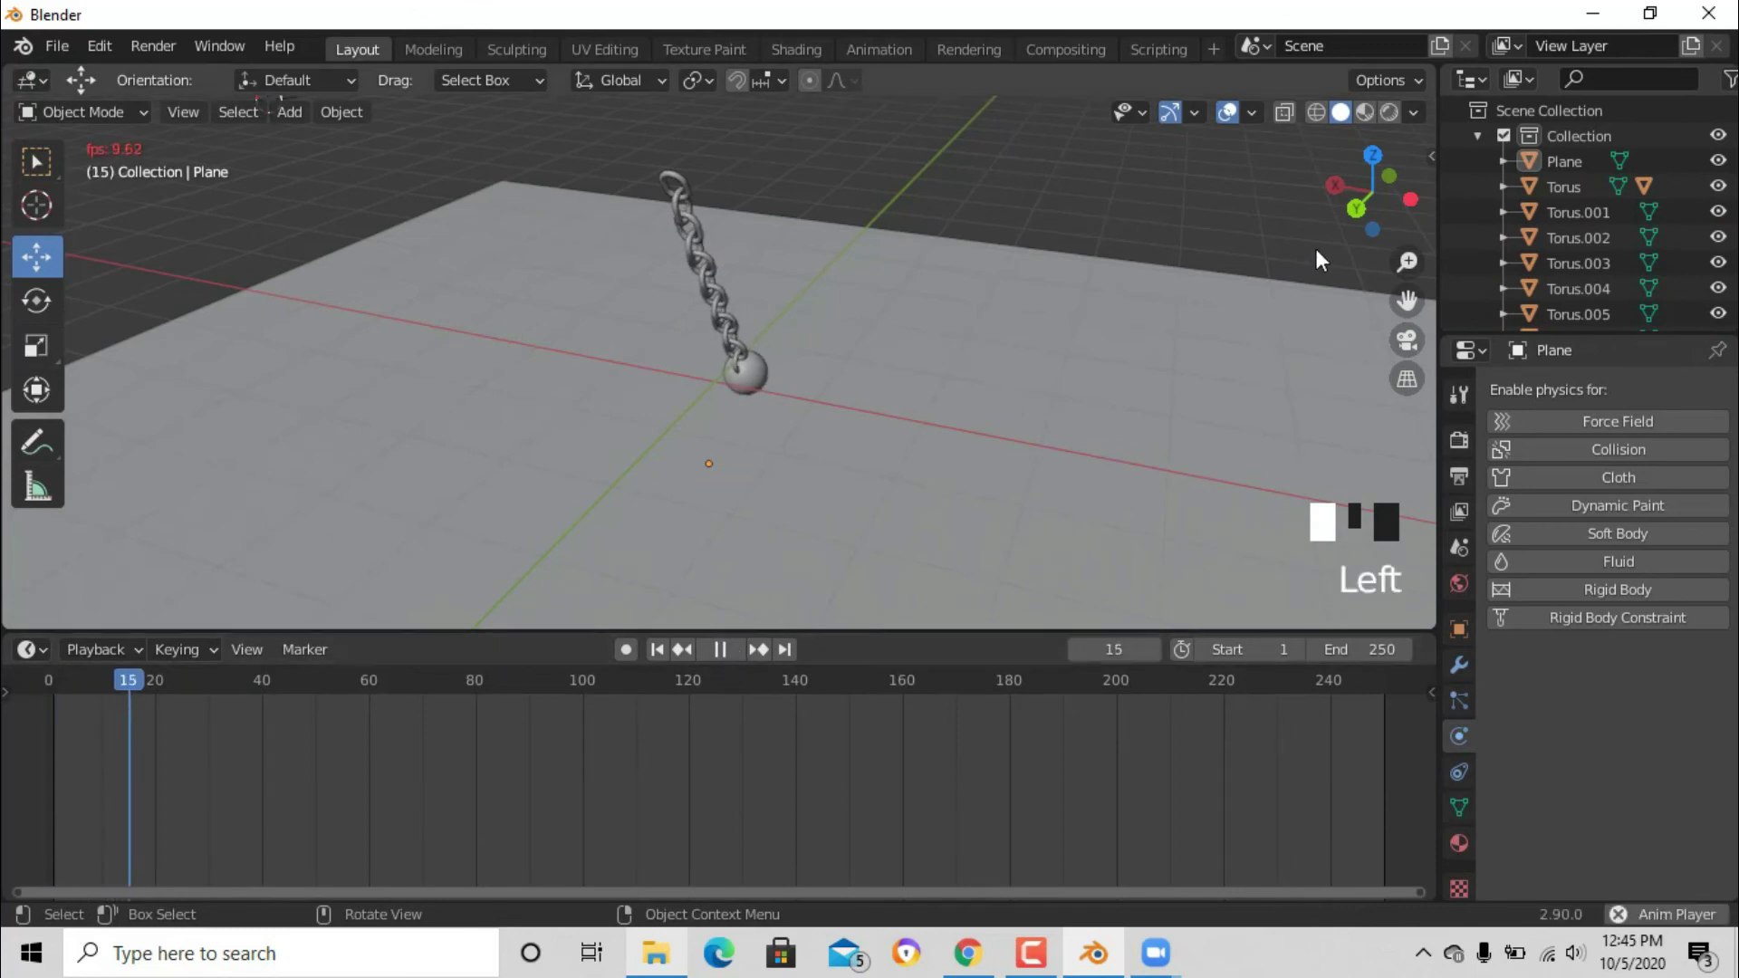
click(1410, 198)
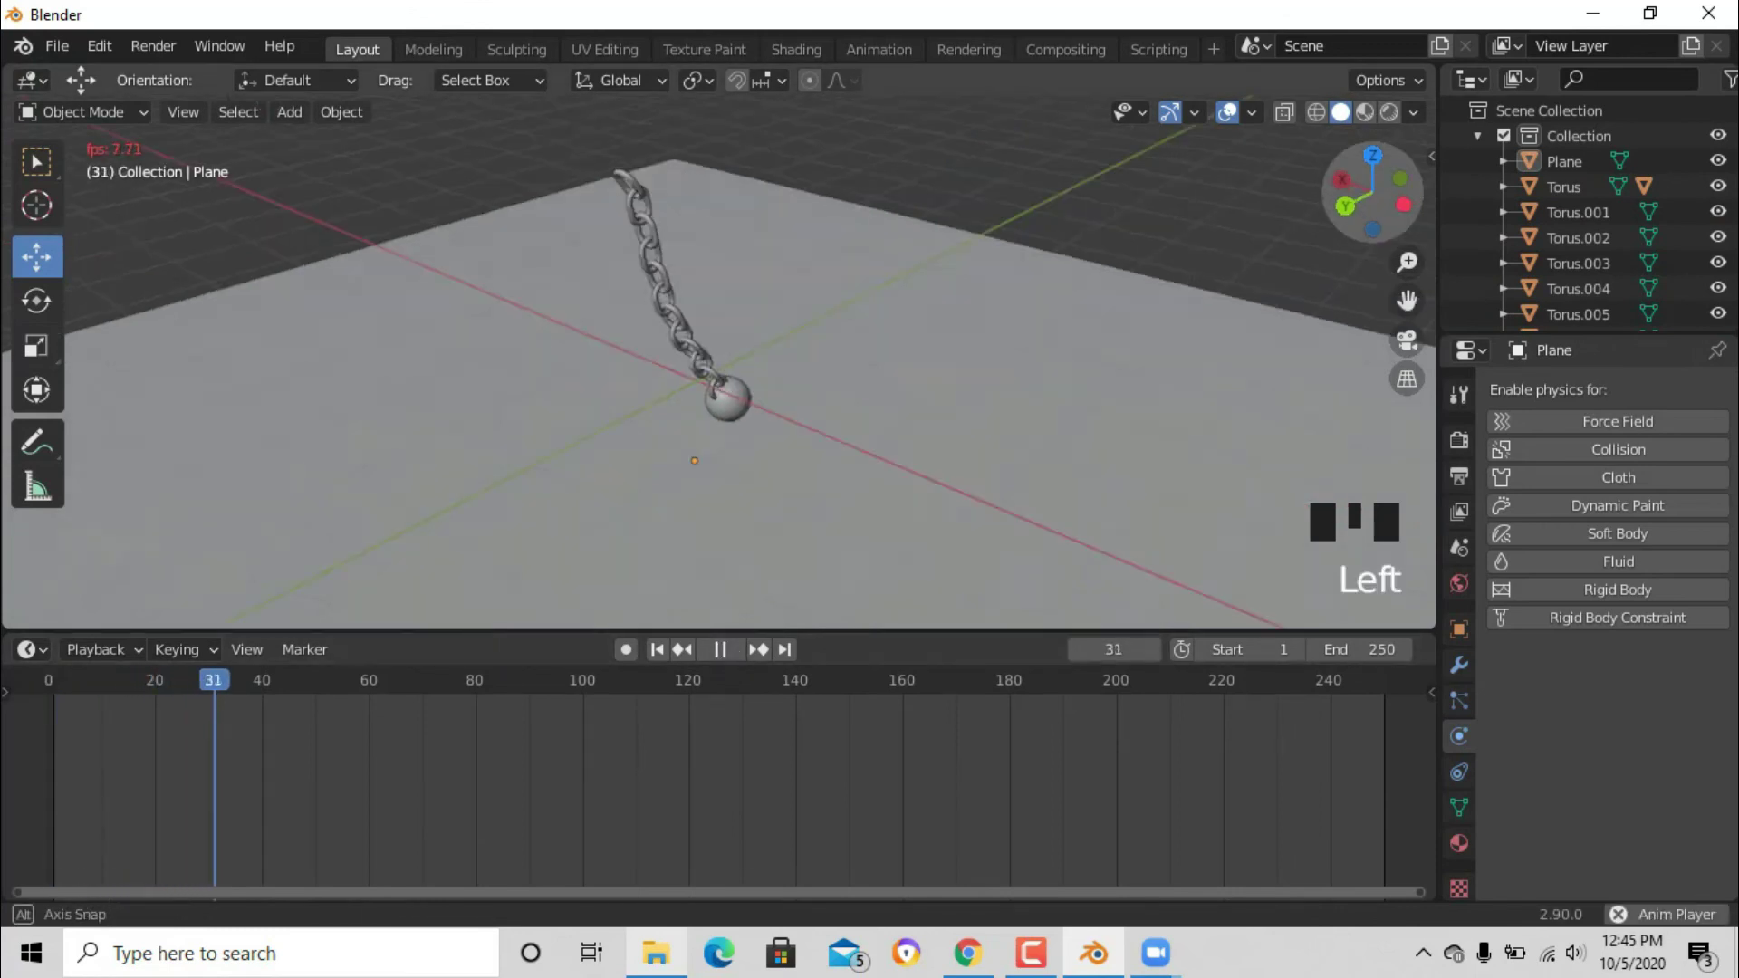